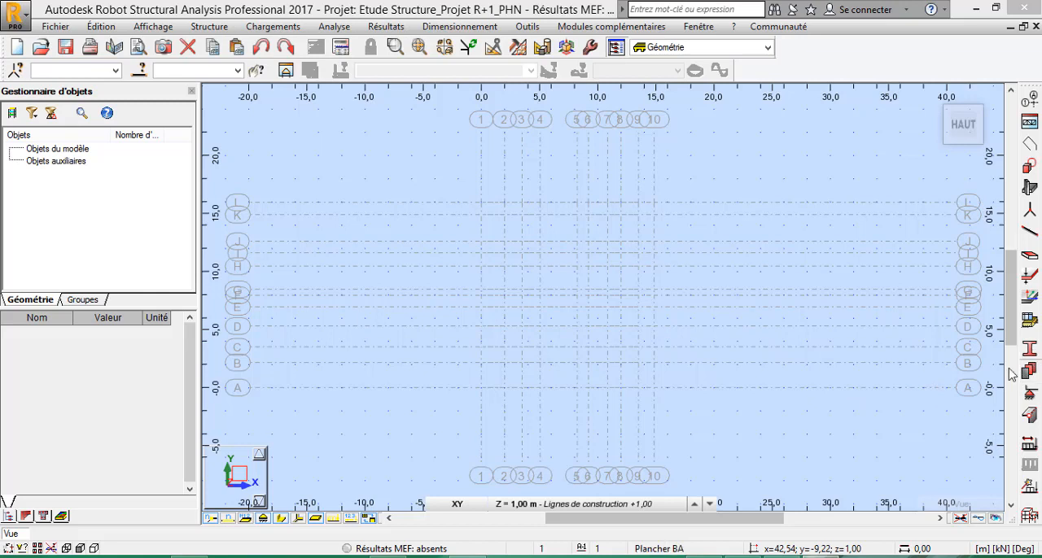
# Delete all unused sections from the project's profile list.
pyautogui.click(1029, 352)
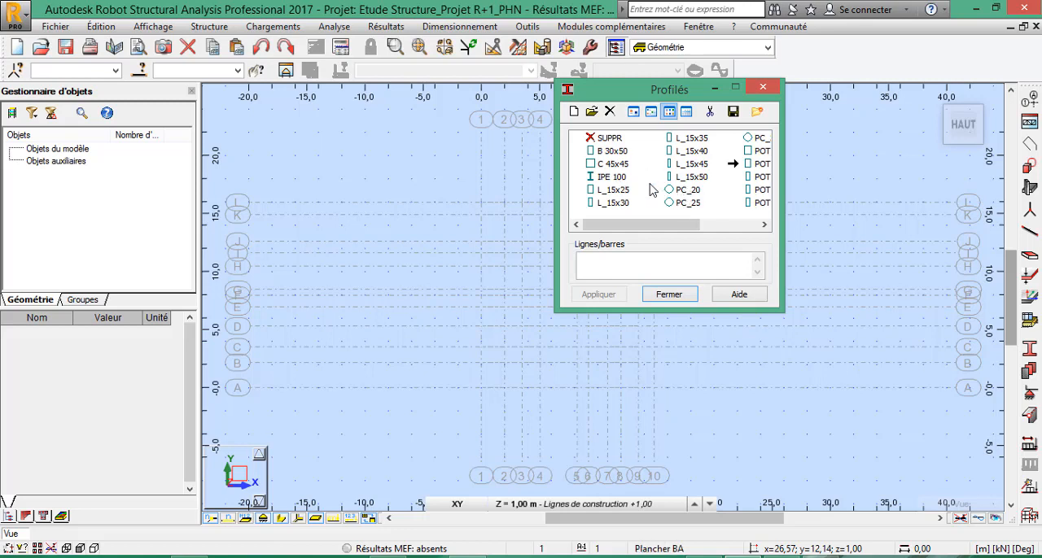
pyautogui.click(709, 111)
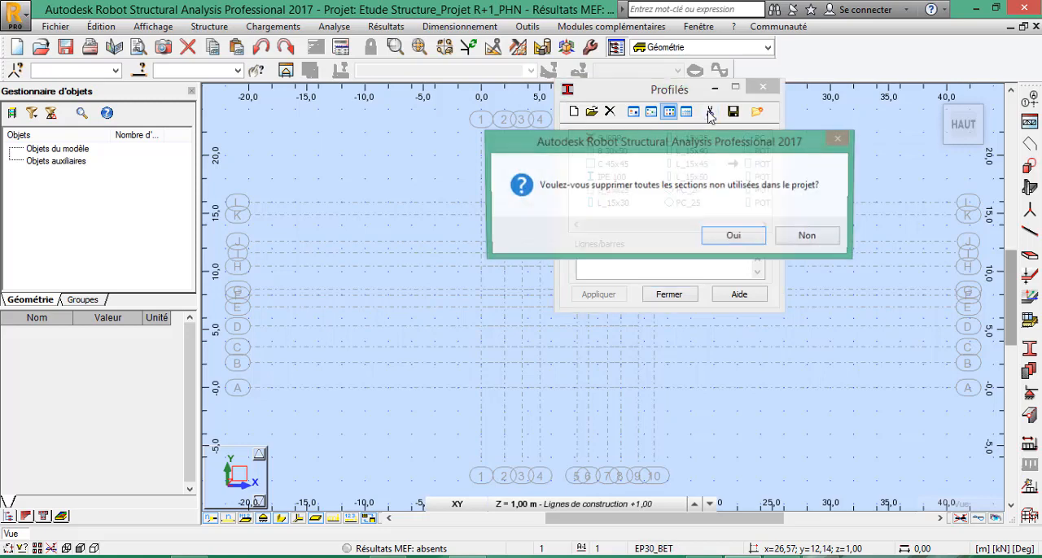
pyautogui.click(734, 236)
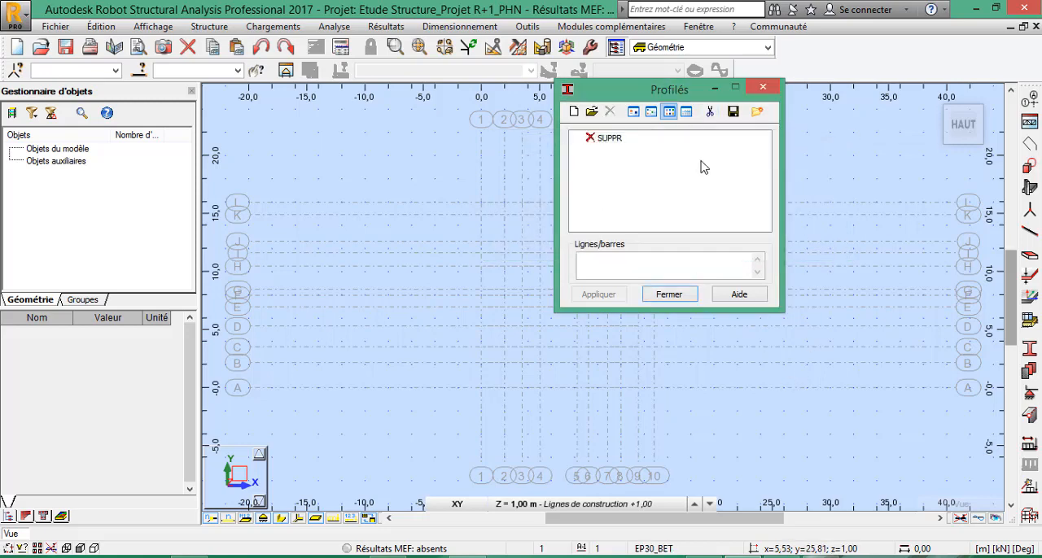
pyautogui.click(668, 295)
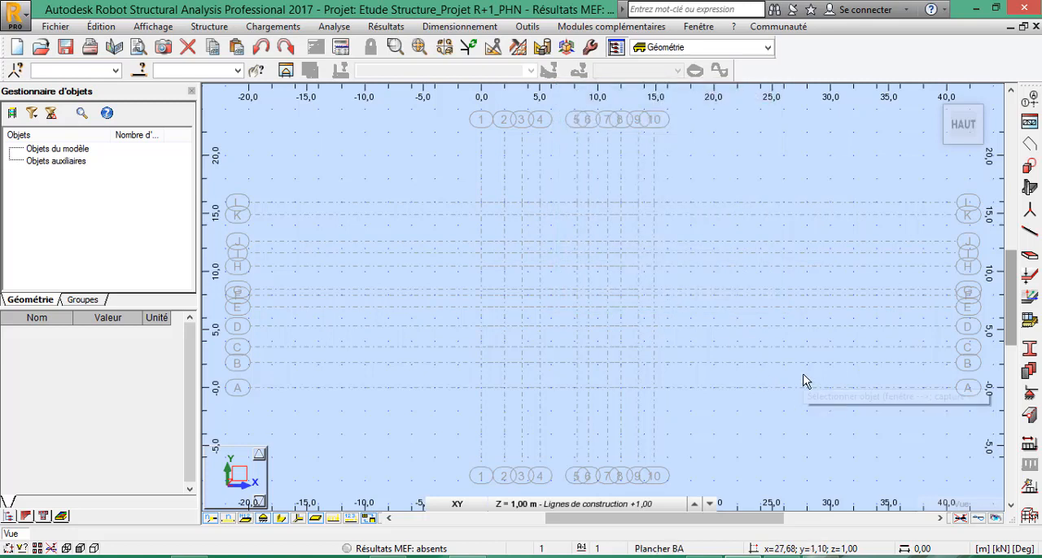
# Start a column construction element of type Poteau BA and open the definition of a new section for it.
pyautogui.click(1031, 190)
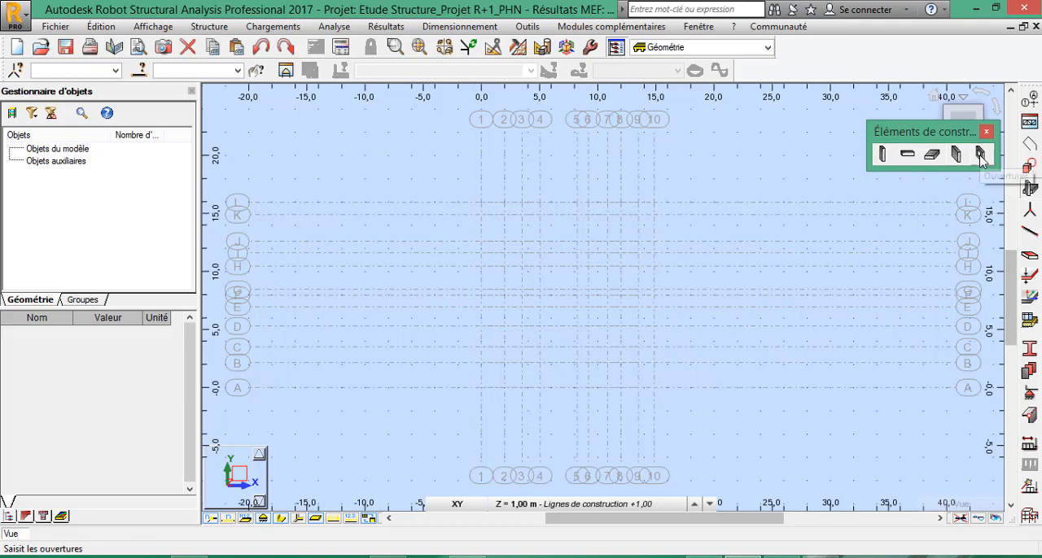
pyautogui.click(883, 155)
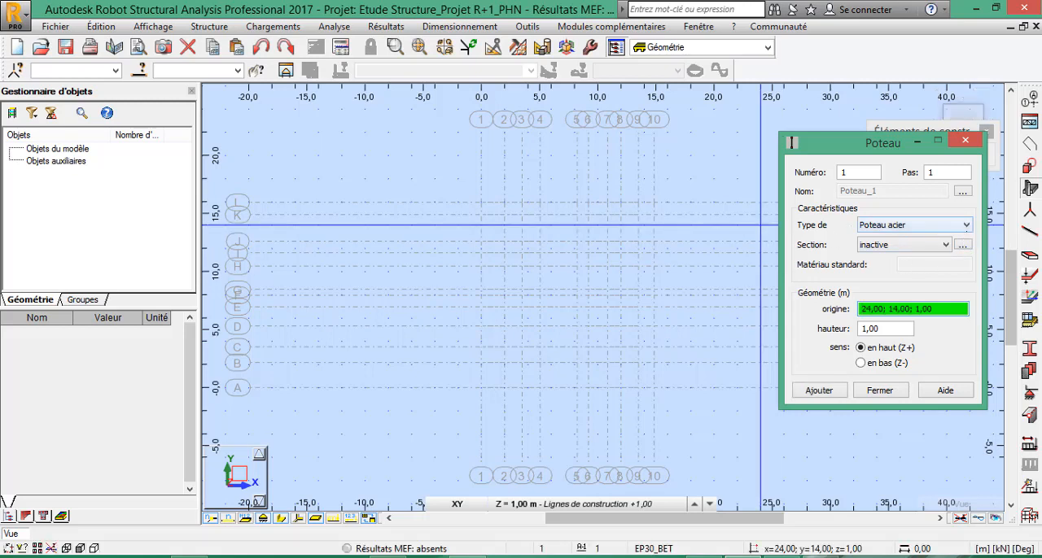
pyautogui.click(966, 225)
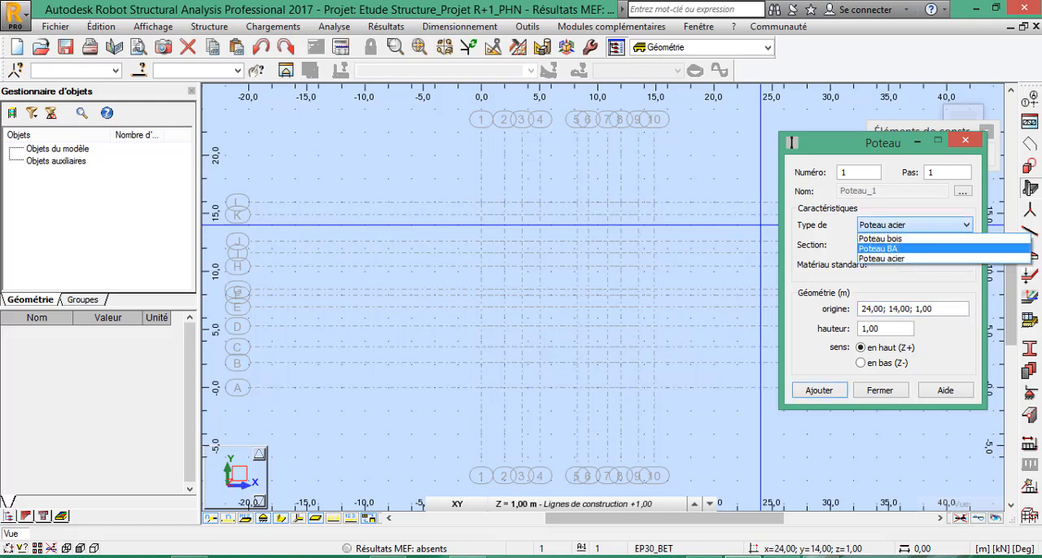
pyautogui.click(879, 248)
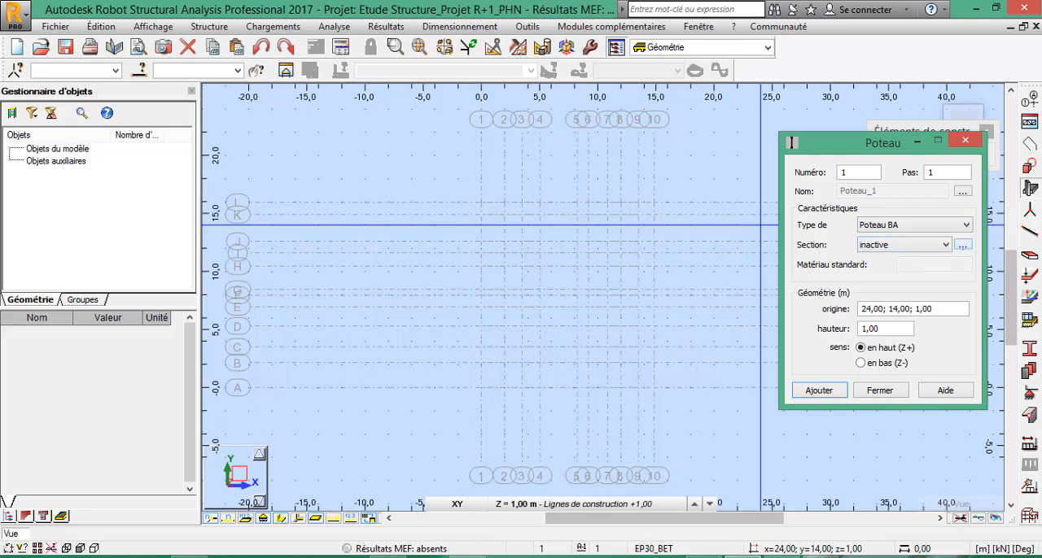
pyautogui.click(962, 245)
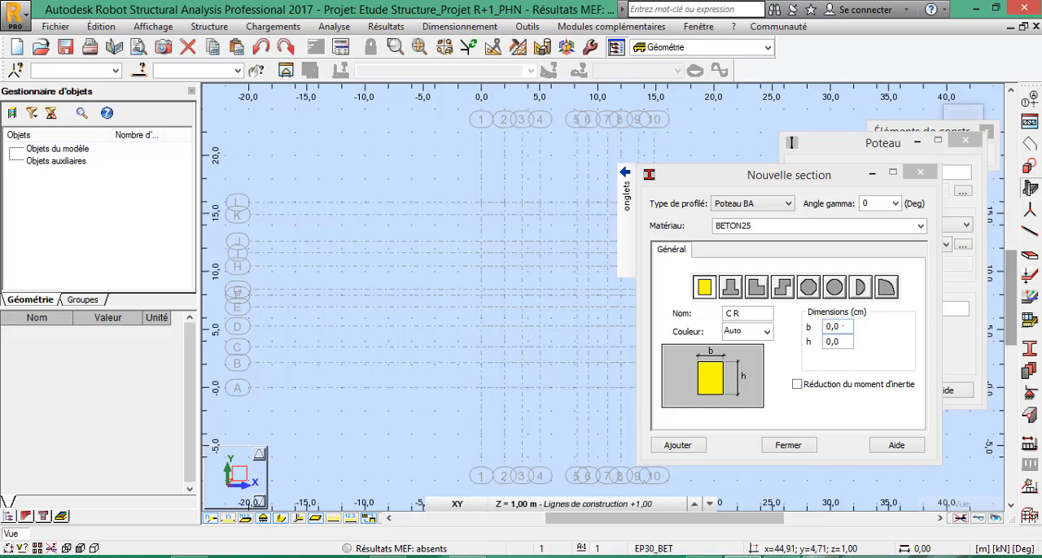
# Add a rectangular column section with b 15 cm and h 20 cm, named POT_15x20.
pyautogui.click(839, 327)
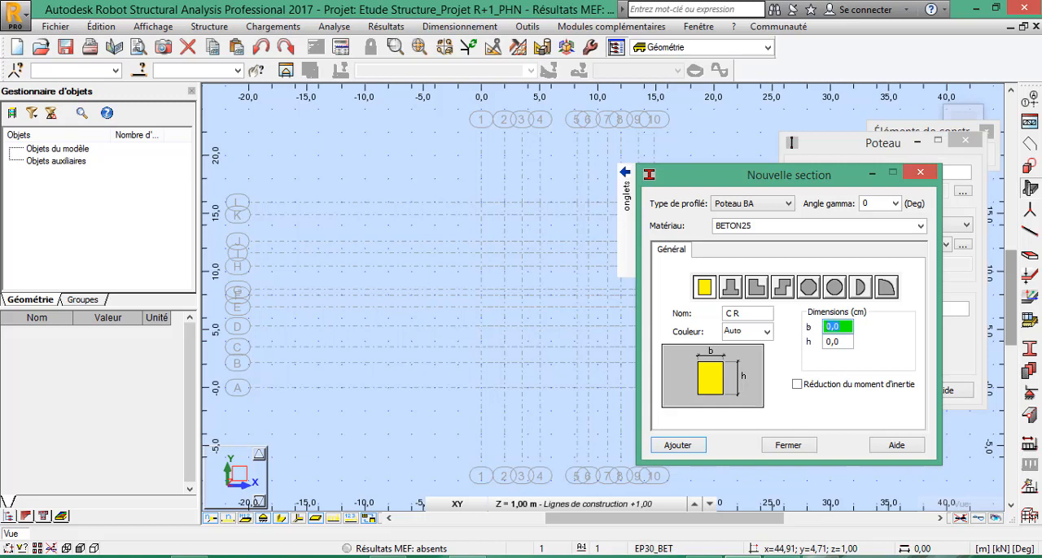
pyautogui.write('15')
pyautogui.press('Tab')
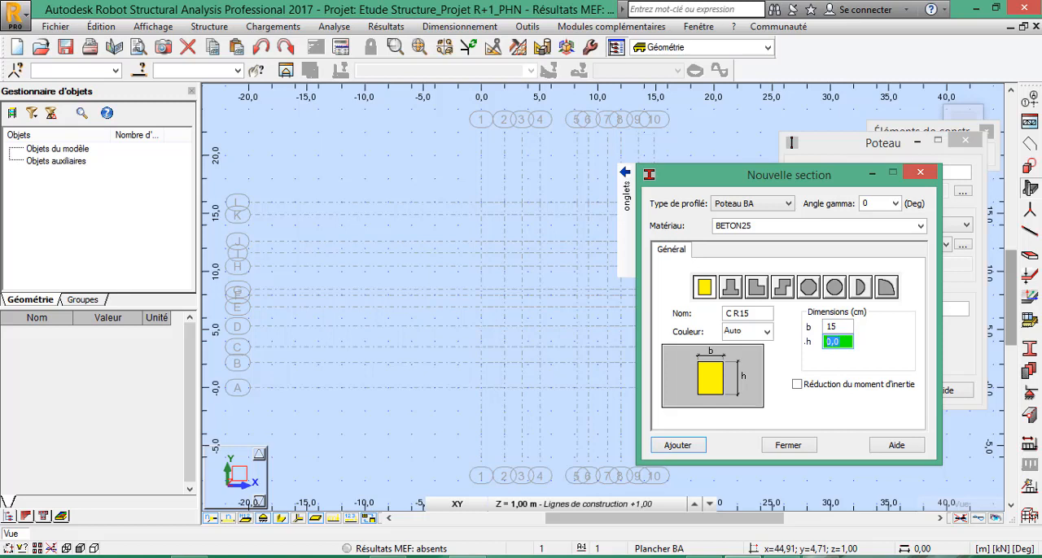
pyautogui.write('20')
pyautogui.click(740, 315)
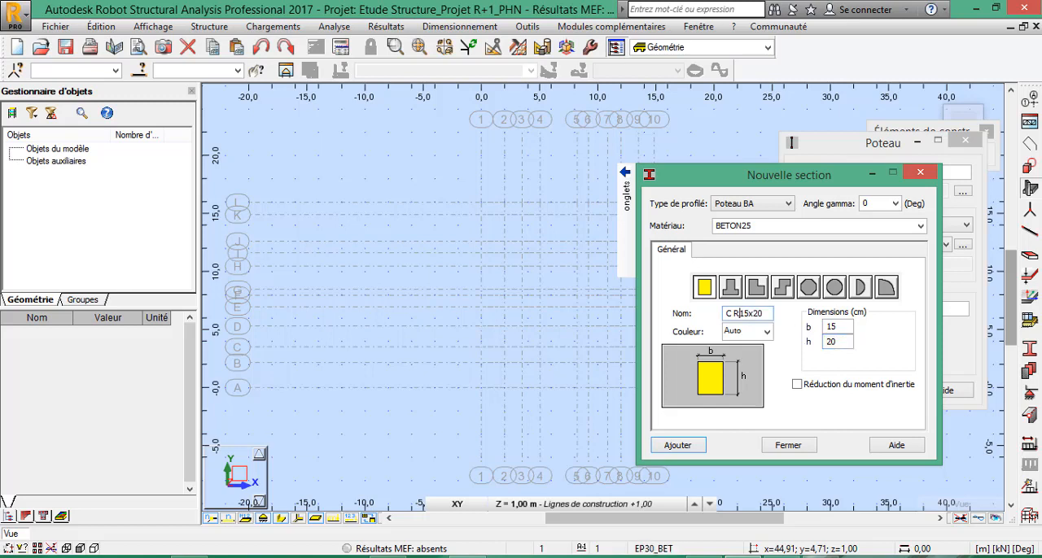
pyautogui.press('BackSpace')
pyautogui.press('BackSpace')
pyautogui.press('BackSpace')
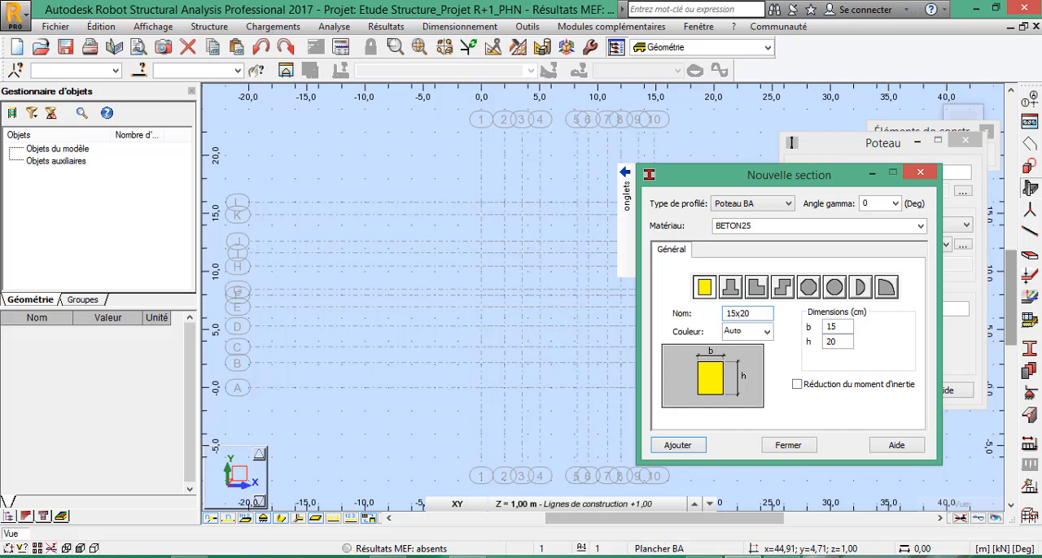
pyautogui.write('POT')
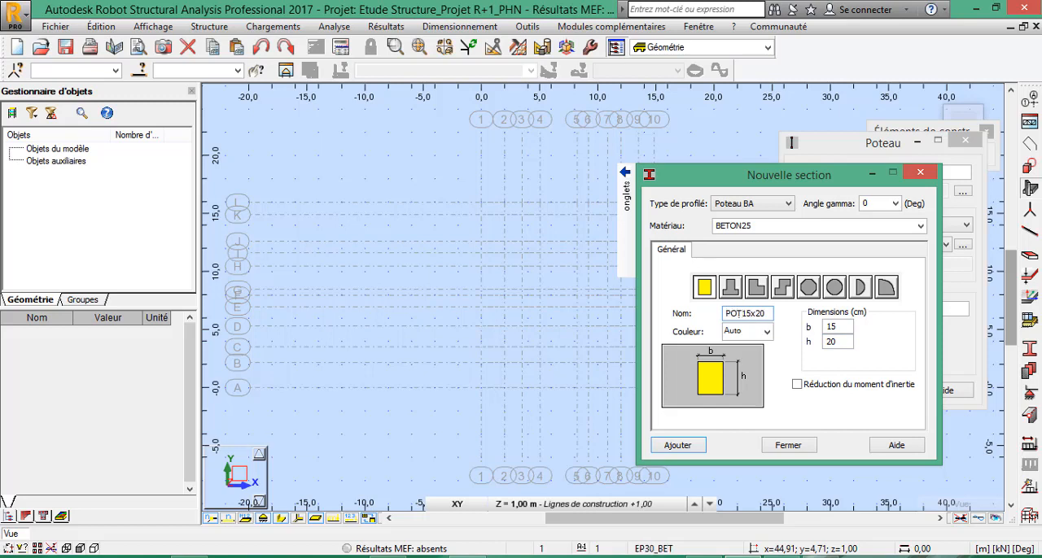
pyautogui.write('_')
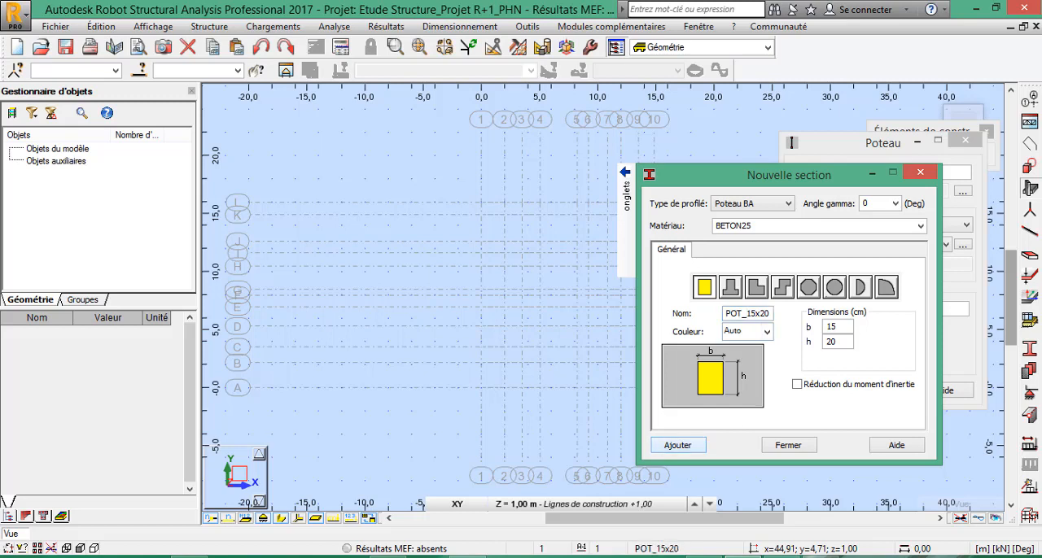
pyautogui.moveTo(732, 174); pyautogui.dragTo(633, 174)
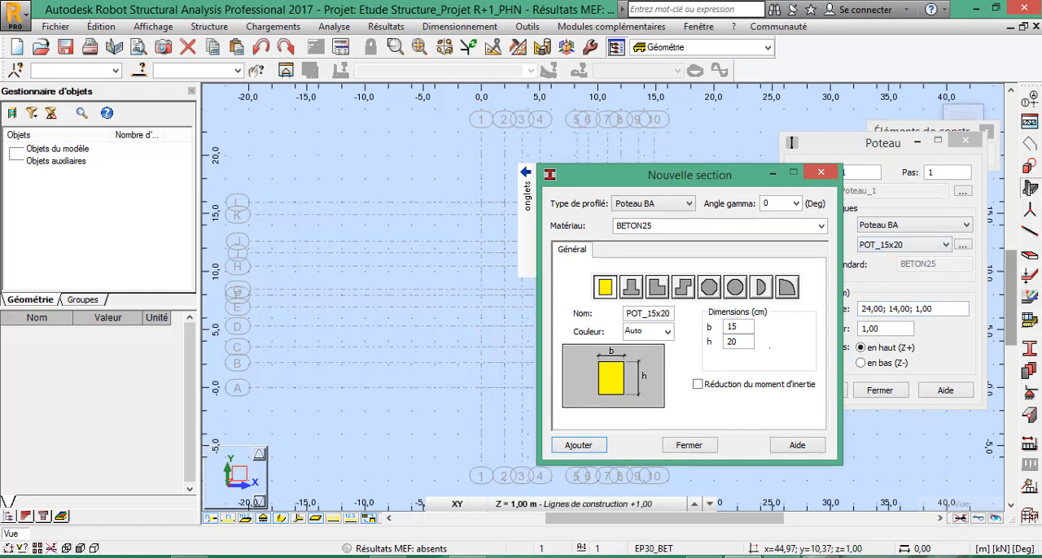
# Add a rectangular column section with h set to 25 cm, named POT_15x25.
pyautogui.click(737, 343)
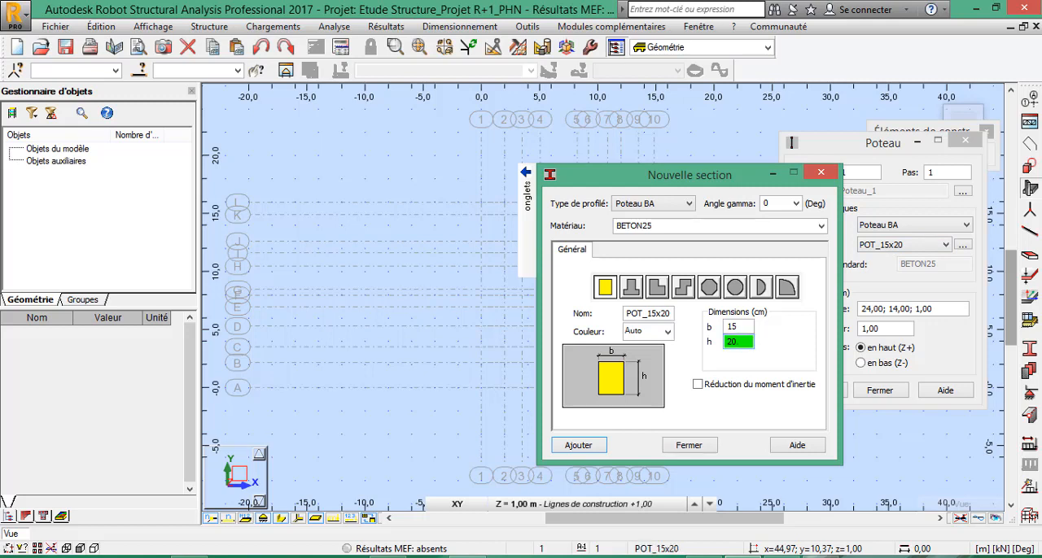
pyautogui.press('BackSpace')
pyautogui.write('5.')
pyautogui.press('BackSpace')
pyautogui.click(671, 315)
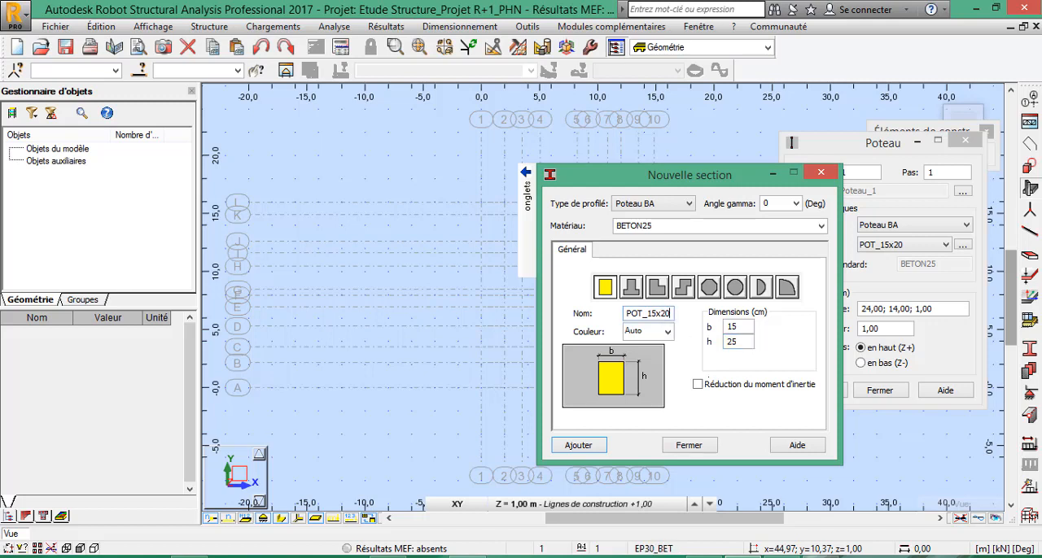
pyautogui.press('BackSpace')
pyautogui.write('5')
pyautogui.press('Return')
# Add a rectangular column section with h set to 30 cm, named POT_15x30.
pyautogui.click(739, 342)
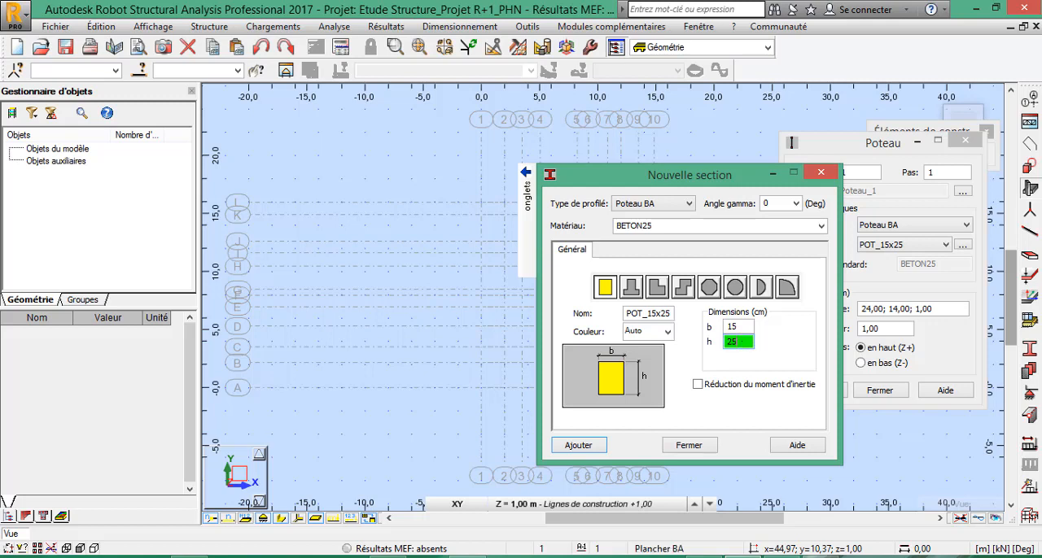
pyautogui.press('BackSpace')
pyautogui.press('BackSpace')
pyautogui.write('30')
pyautogui.click(671, 313)
pyautogui.press('BackSpace')
pyautogui.press('BackSpace')
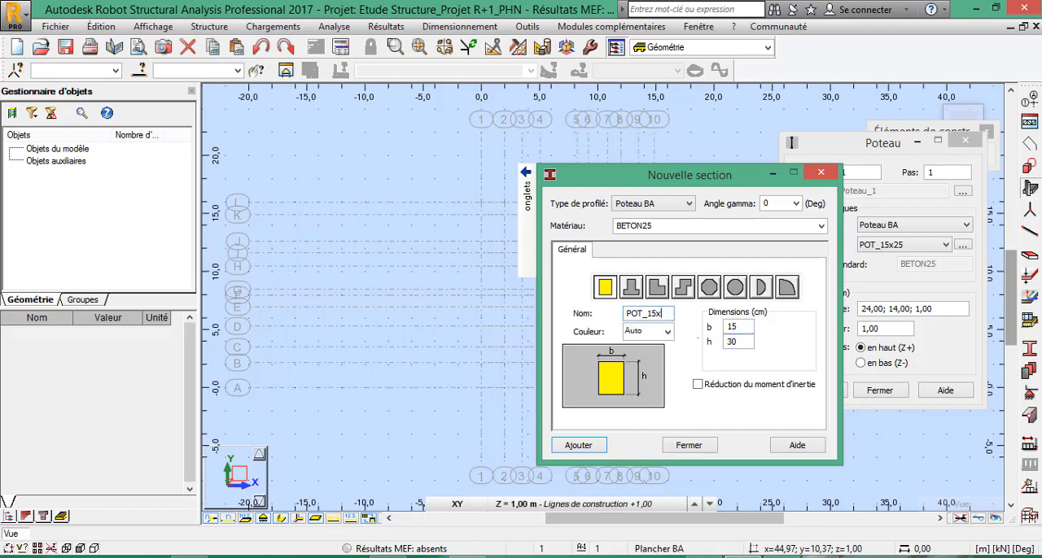
pyautogui.write('30')
pyautogui.click(578, 445)
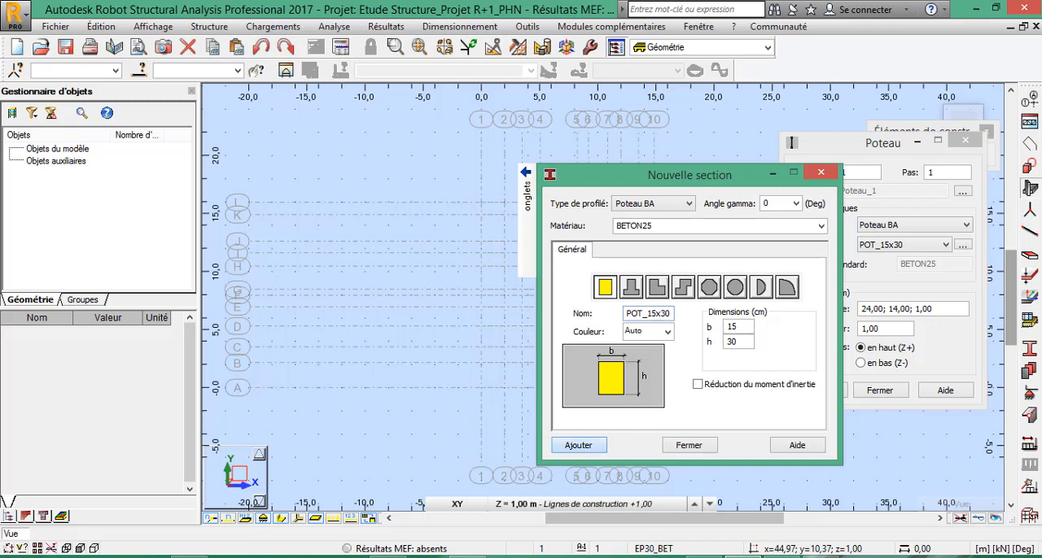
# Add a rectangular column section with h set to 35 cm, named POT_15x35.
pyautogui.doubleClick(734, 342)
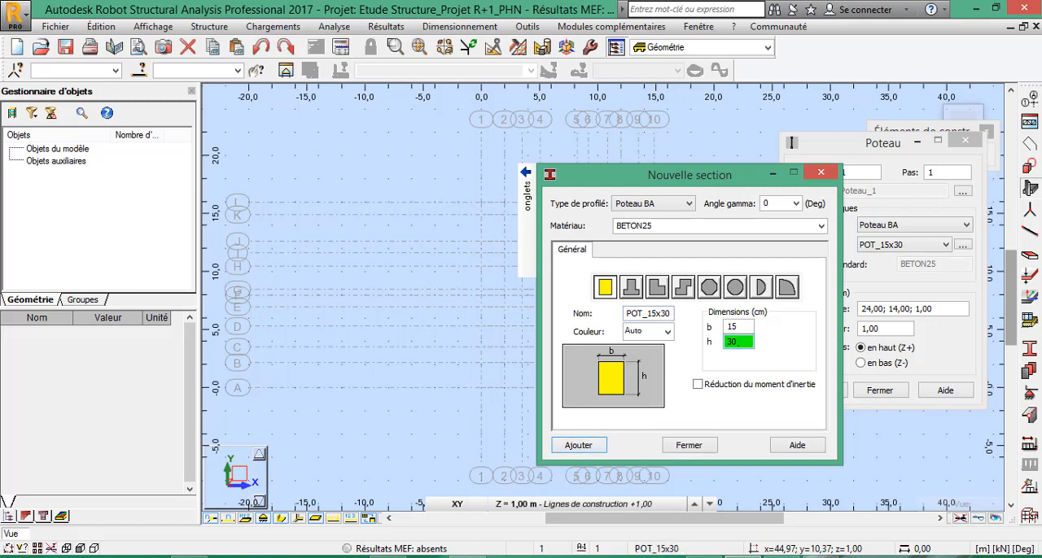
pyautogui.write('3')
pyautogui.click(668, 314)
pyautogui.press('BackSpace')
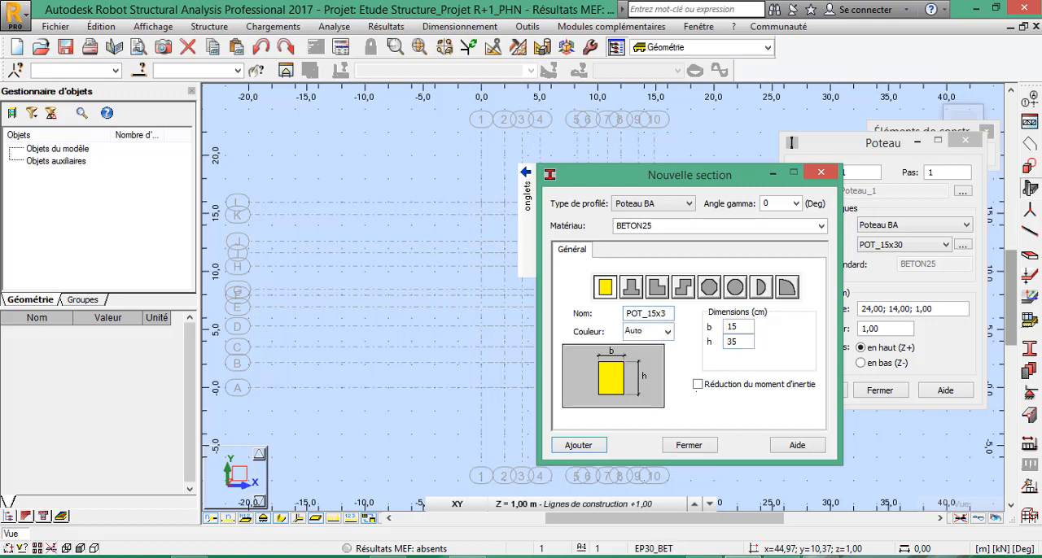
pyautogui.write('5')
pyautogui.click(578, 446)
# Add a rectangular column section with h set to 40 cm, named POT_15x40.
pyautogui.click(738, 342)
pyautogui.press('BackSpace')
pyautogui.press('BackSpace')
pyautogui.write('40')
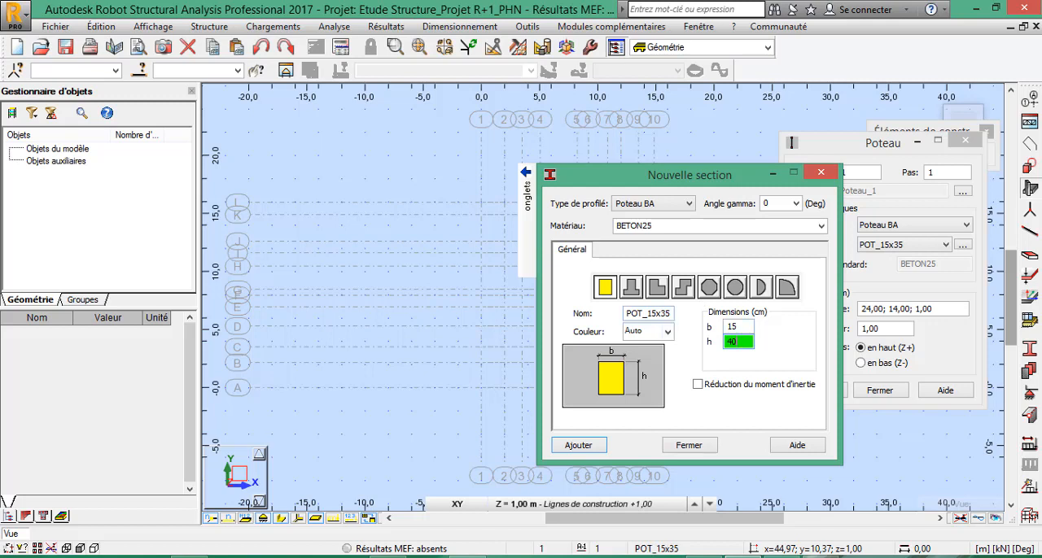
pyautogui.click(670, 313)
pyautogui.press('BackSpace')
pyautogui.press('BackSpace')
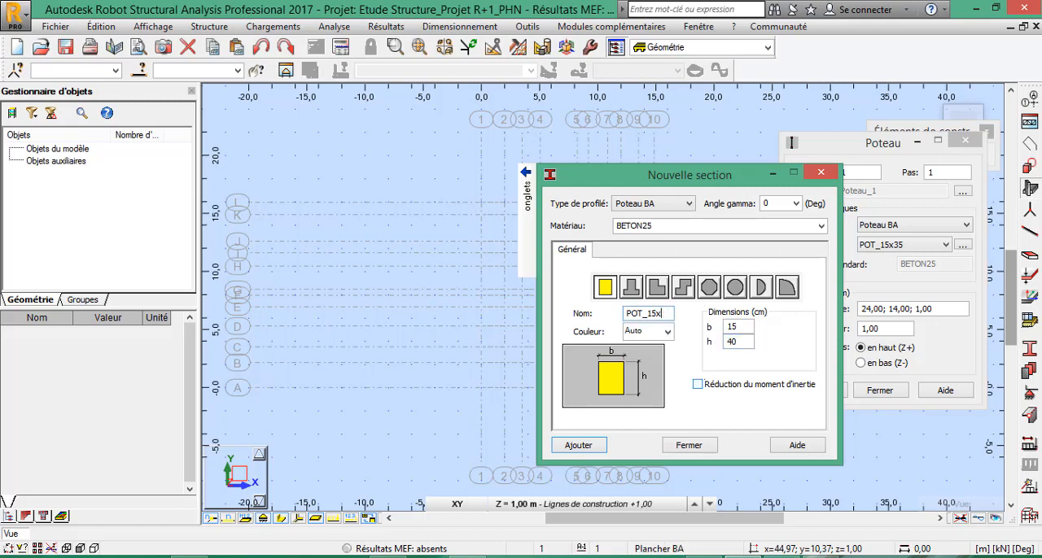
pyautogui.write('40')
pyautogui.click(578, 445)
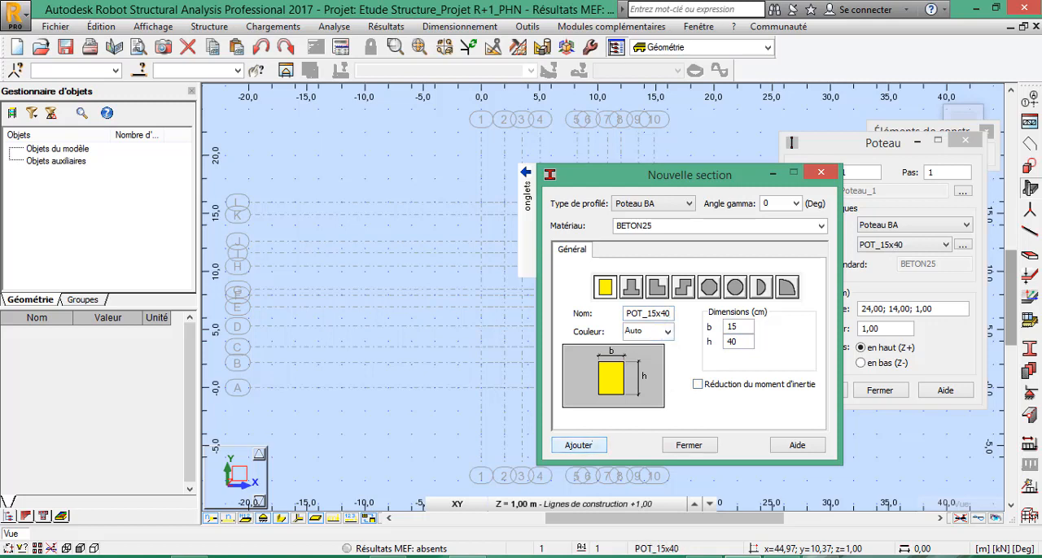
pyautogui.write('.')
# Switch to the circular shape and add a column section of 20 cm diameter, named P C_20.
pyautogui.click(735, 287)
pyautogui.doubleClick(737, 326)
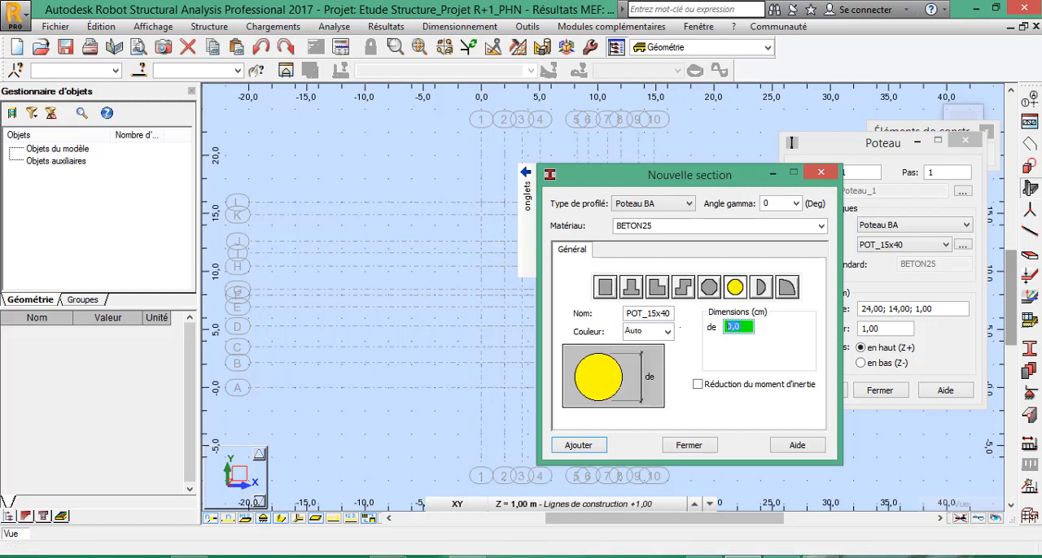
pyautogui.write('20')
pyautogui.click(643, 313)
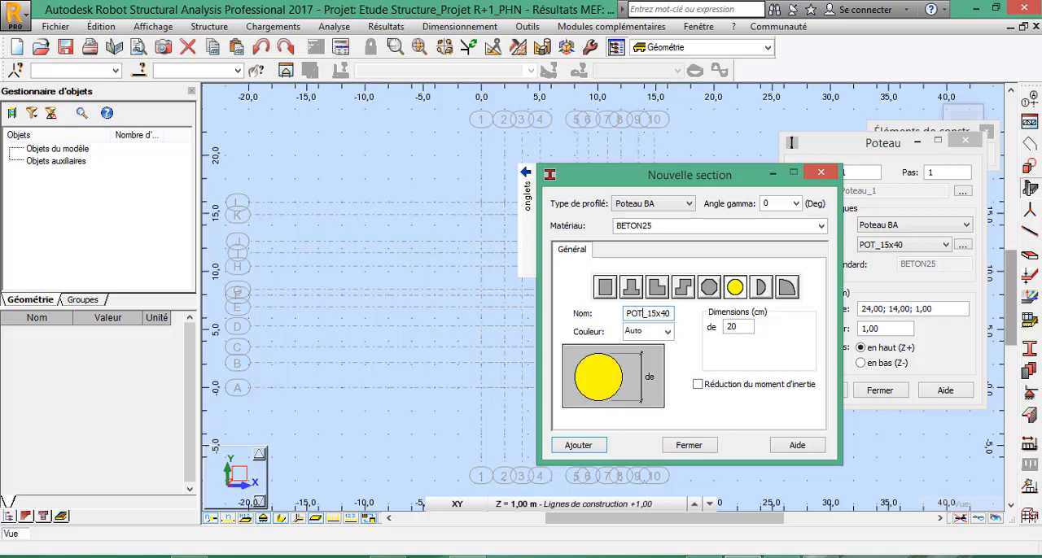
pyautogui.write('C')
pyautogui.press('BackSpace')
pyautogui.press('BackSpace')
pyautogui.press('BackSpace')
pyautogui.press('BackSpace')
pyautogui.press('BackSpace')
pyautogui.press('BackSpace')
pyautogui.press('BackSpace')
pyautogui.write('20')
pyautogui.press('Return')
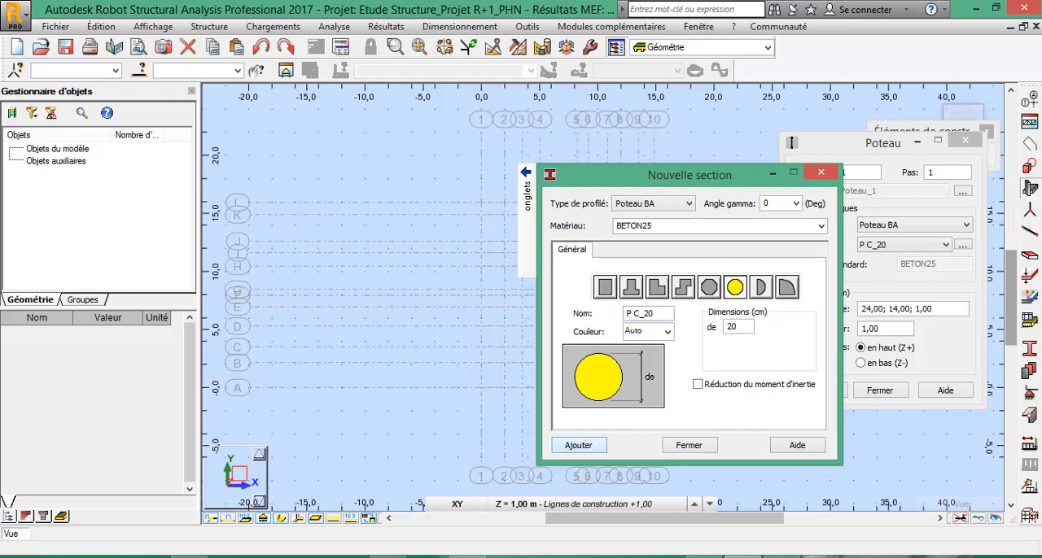
# Add a circular column section of 25 cm diameter, named P C_25.
pyautogui.click(742, 327)
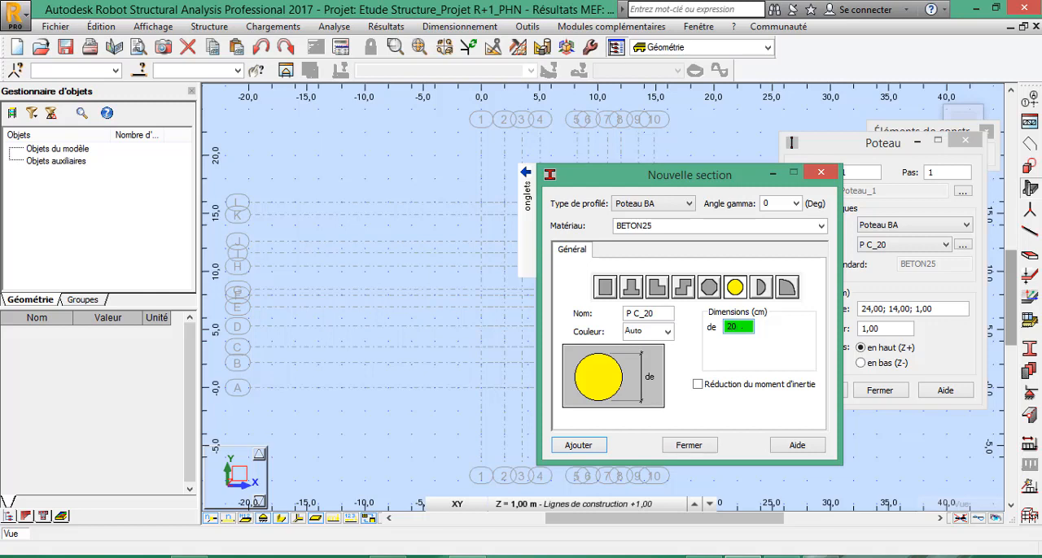
pyautogui.press('BackSpace')
pyautogui.write('5')
pyautogui.click(666, 314)
pyautogui.press('BackSpace')
pyautogui.write('5')
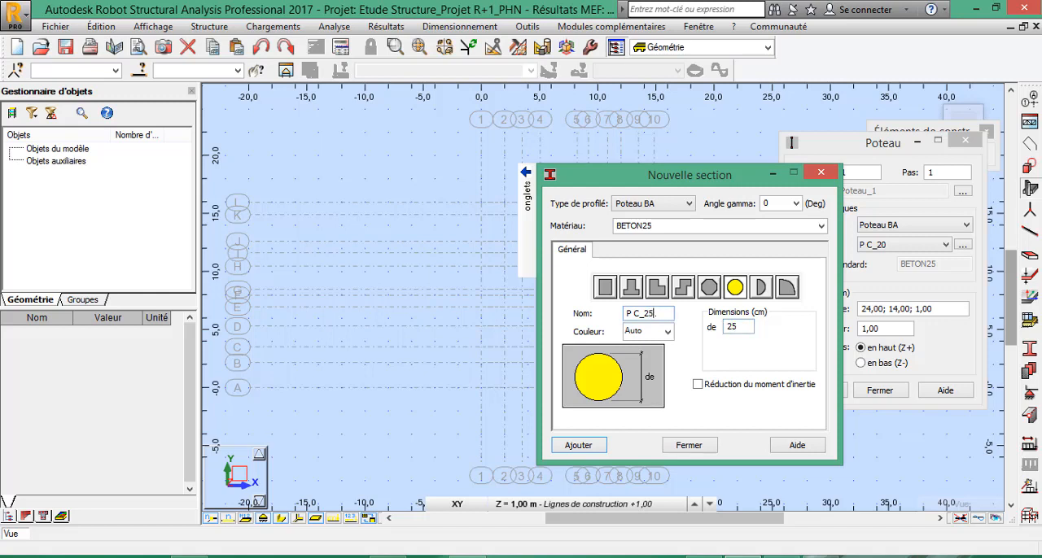
pyautogui.click(578, 444)
# Add a circular column section of 30 cm diameter, named P C_30, and close the new section definition.
pyautogui.doubleClick(741, 326)
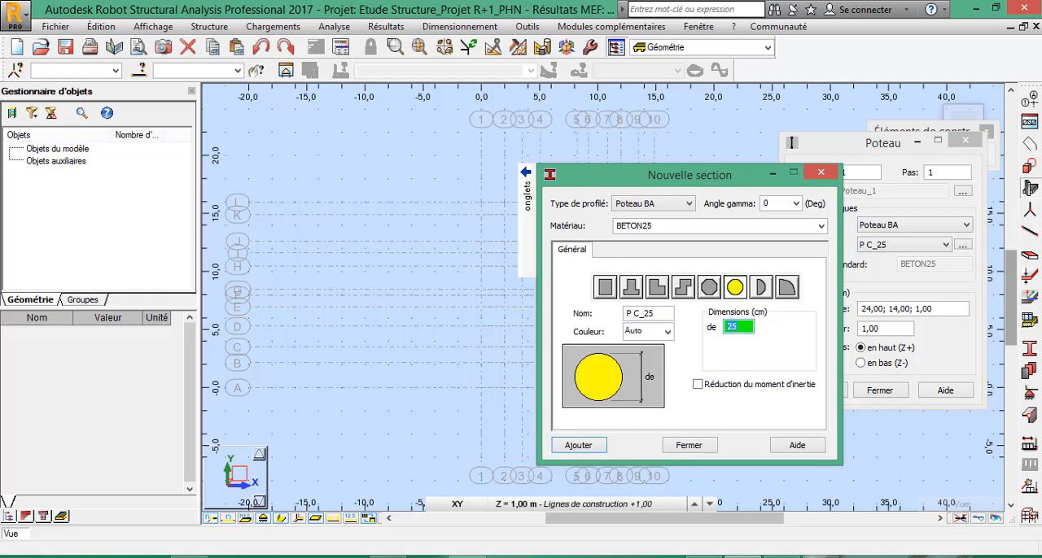
pyautogui.write('30')
pyautogui.click(653, 313)
pyautogui.press('BackSpace')
pyautogui.press('BackSpace')
pyautogui.write('30')
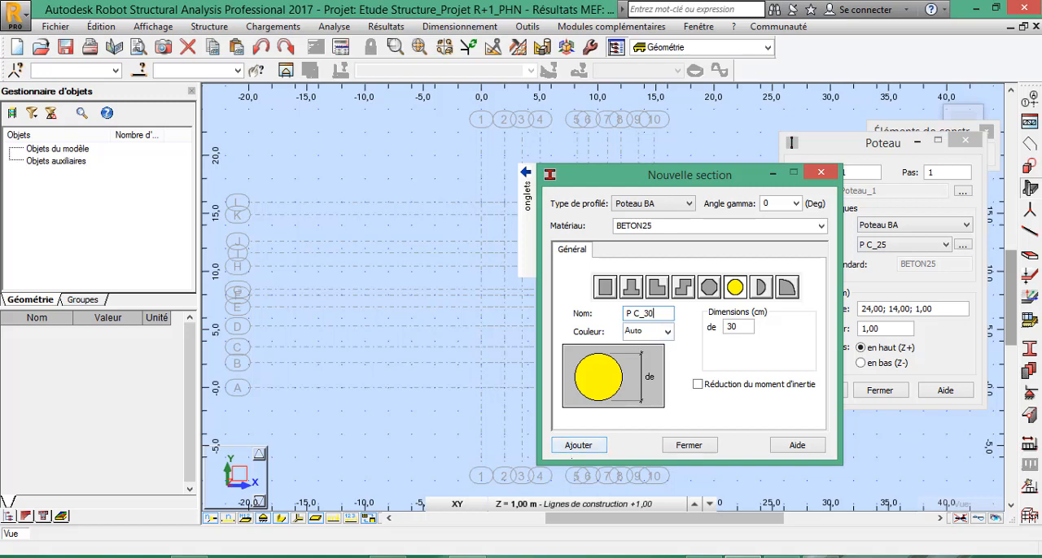
pyautogui.click(597, 446)
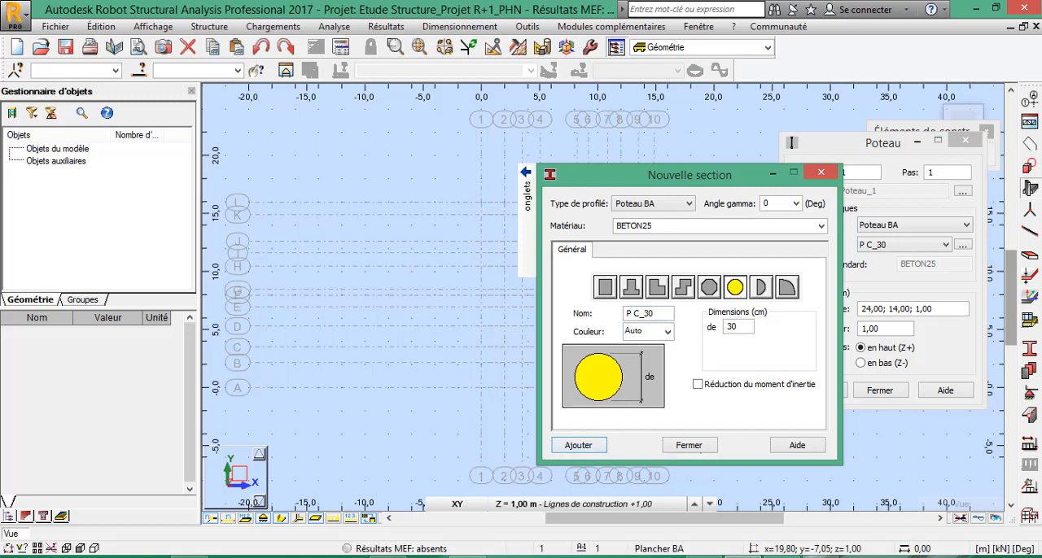
pyautogui.click(690, 445)
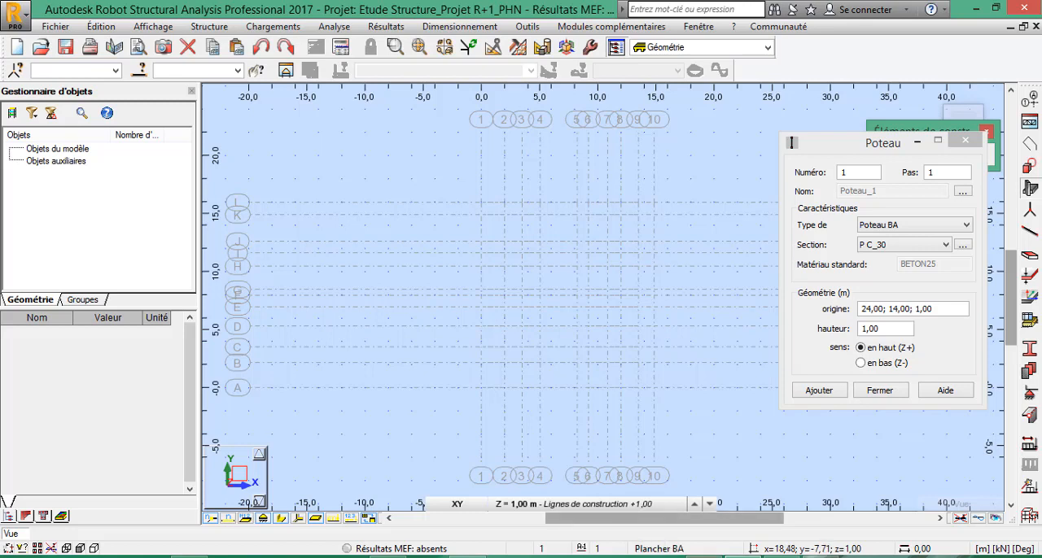
# Switch to the AutoCAD ground-floor plan and examine the column positions and axis labels around the corner of axes A and 01.
pyautogui.click(728, 498)
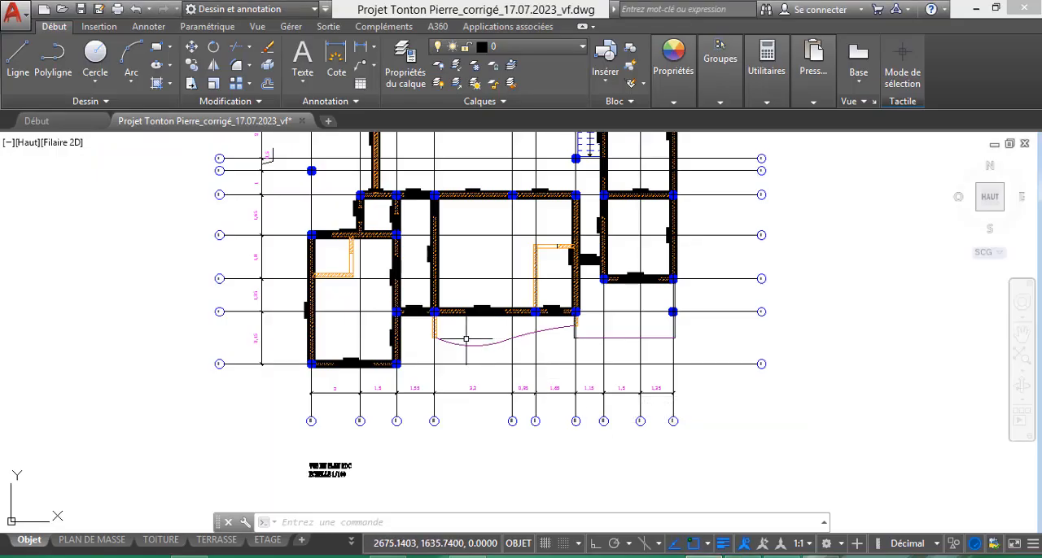
pyautogui.scroll(8, 293, 366)
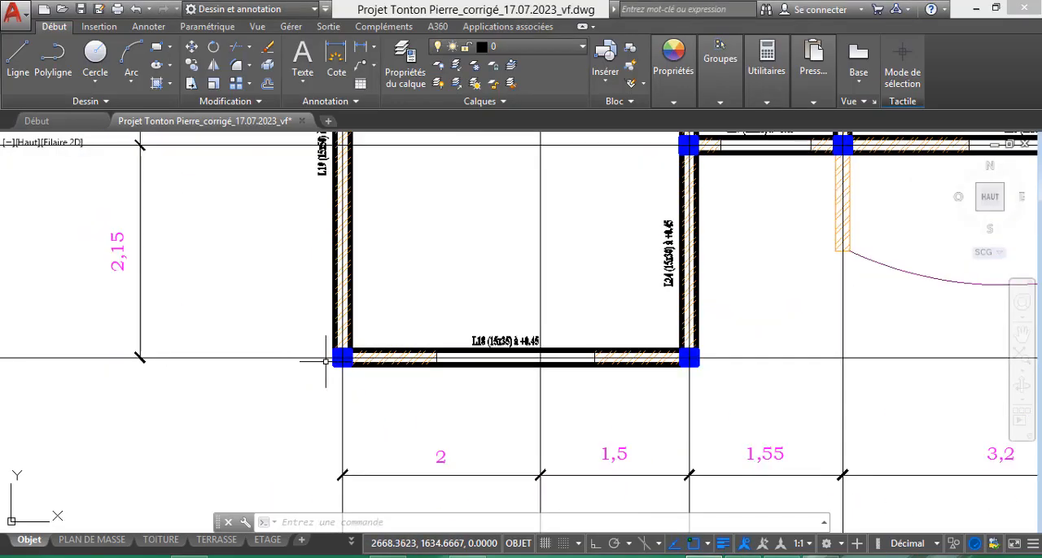
pyautogui.scroll(-6, 619, 371)
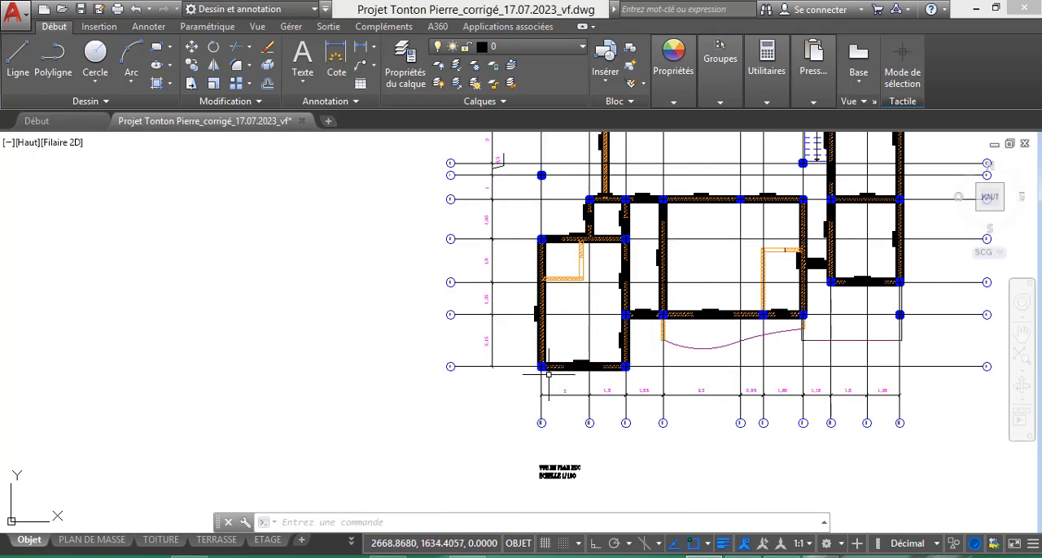
pyautogui.scroll(4, 541, 370)
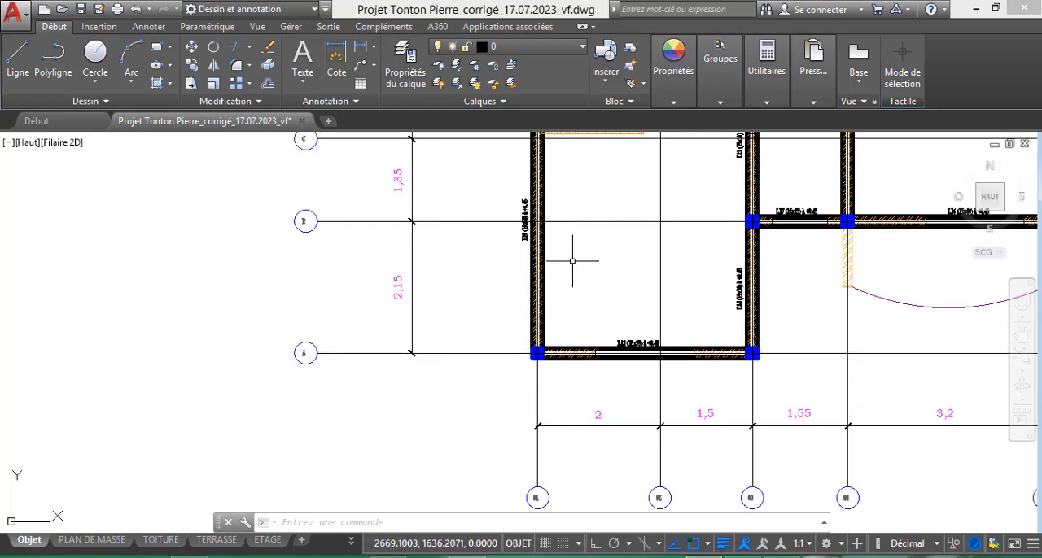
pyautogui.scroll(-2, 570, 267)
pyautogui.scroll(4, 557, 364)
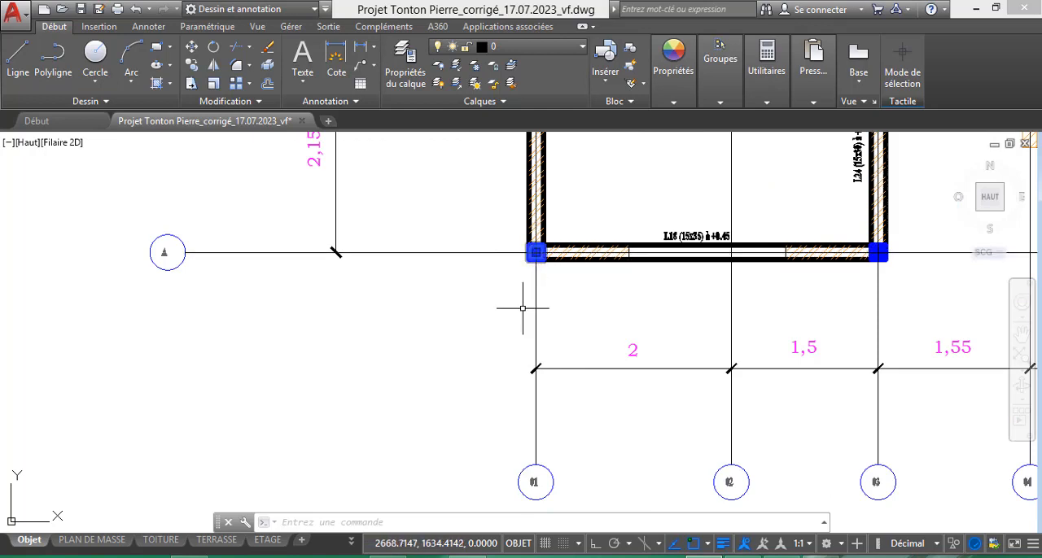
pyautogui.scroll(-4, 513, 240)
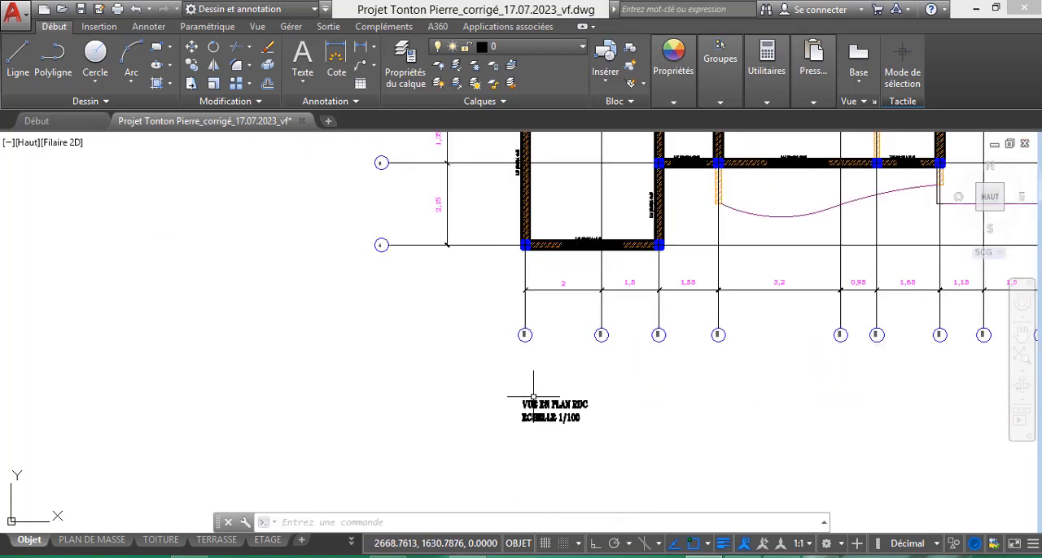
pyautogui.scroll(4, 529, 374)
pyautogui.scroll(4, 530, 258)
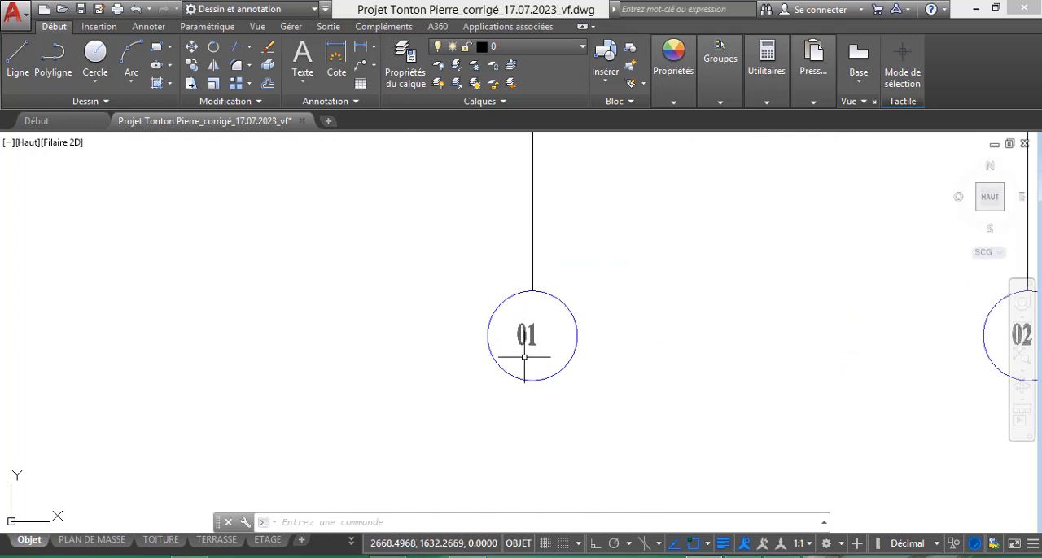
pyautogui.scroll(-4, 526, 366)
pyautogui.scroll(-3, 526, 390)
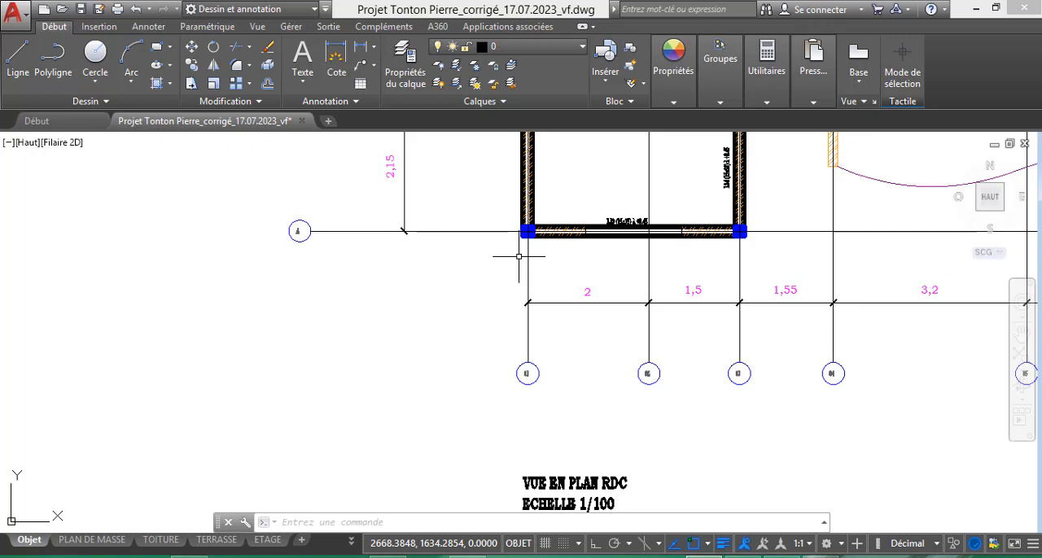
# Switch back to Robot Structural Analysis, move the column definition dialog aside and choose section POT_15x20.
pyautogui.moveTo(742, 556)
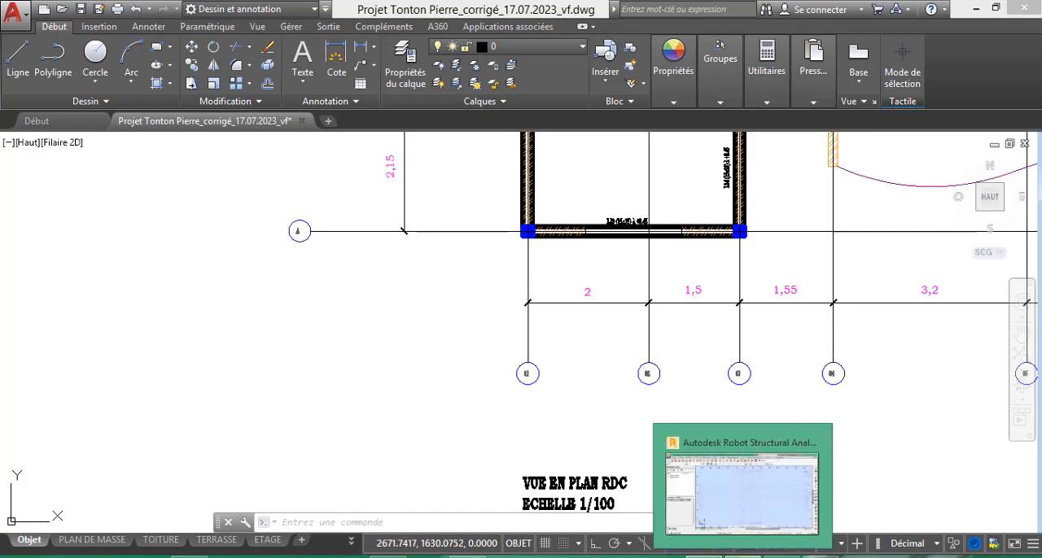
pyautogui.click(741, 494)
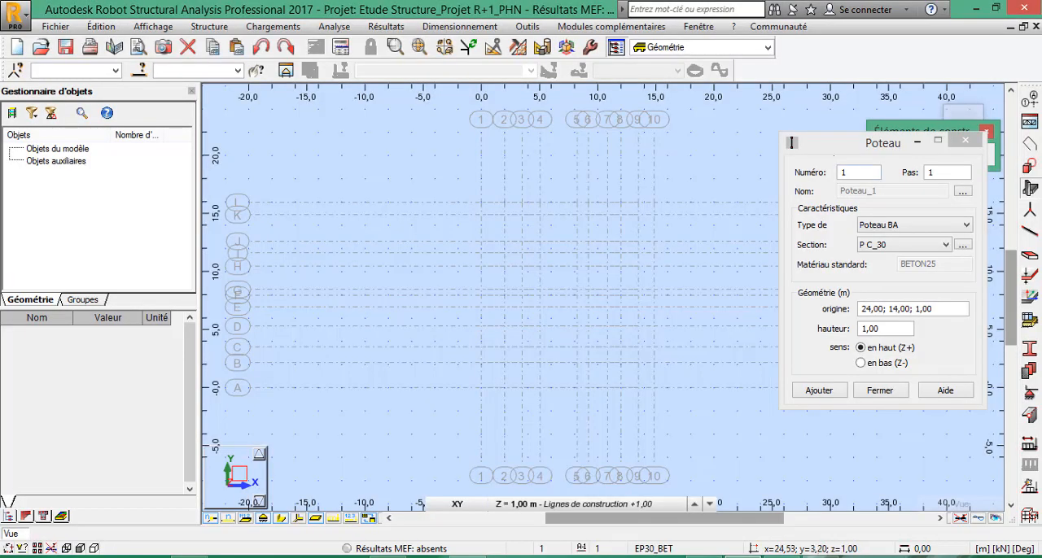
pyautogui.moveTo(846, 142); pyautogui.dragTo(882, 141)
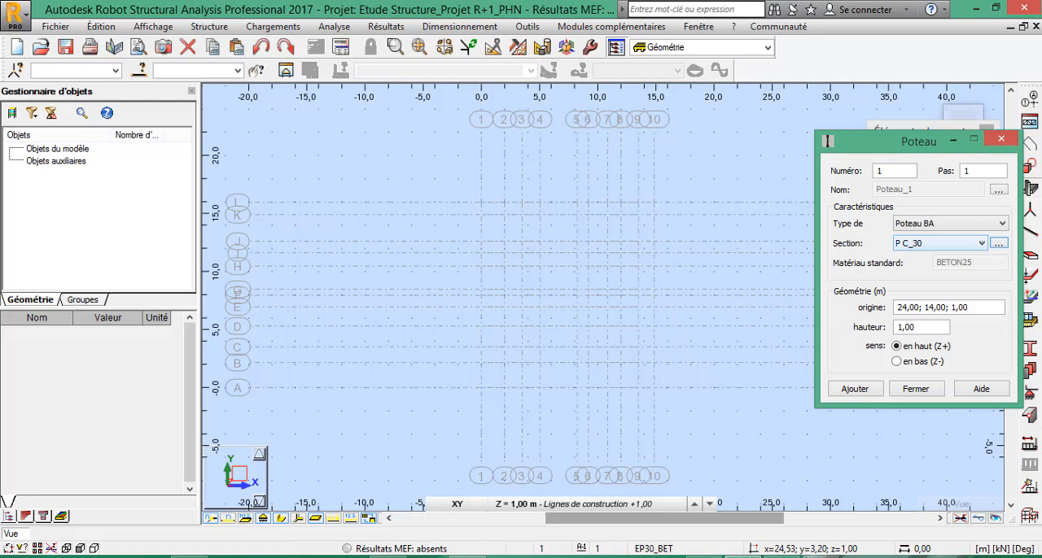
pyautogui.click(981, 244)
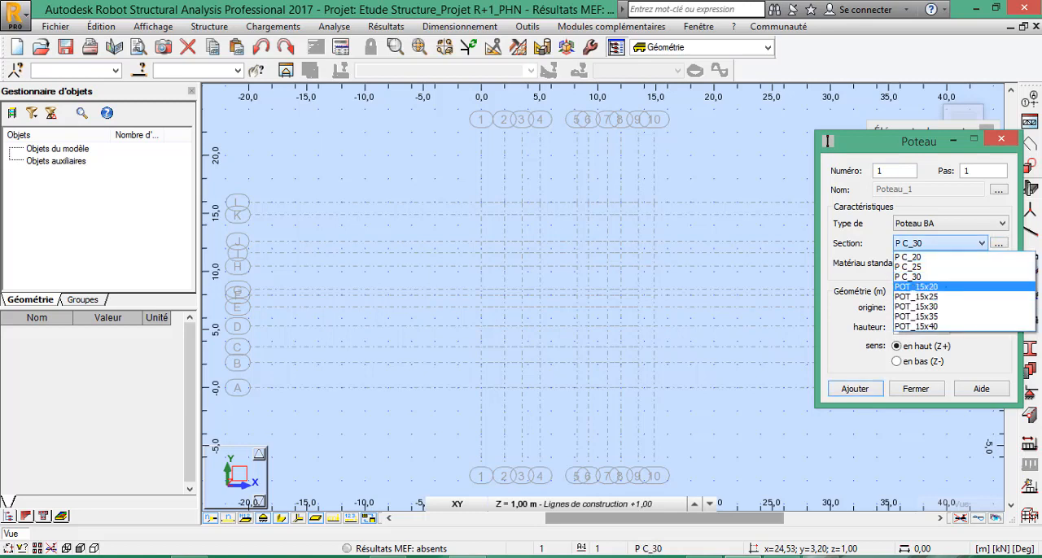
pyautogui.click(944, 286)
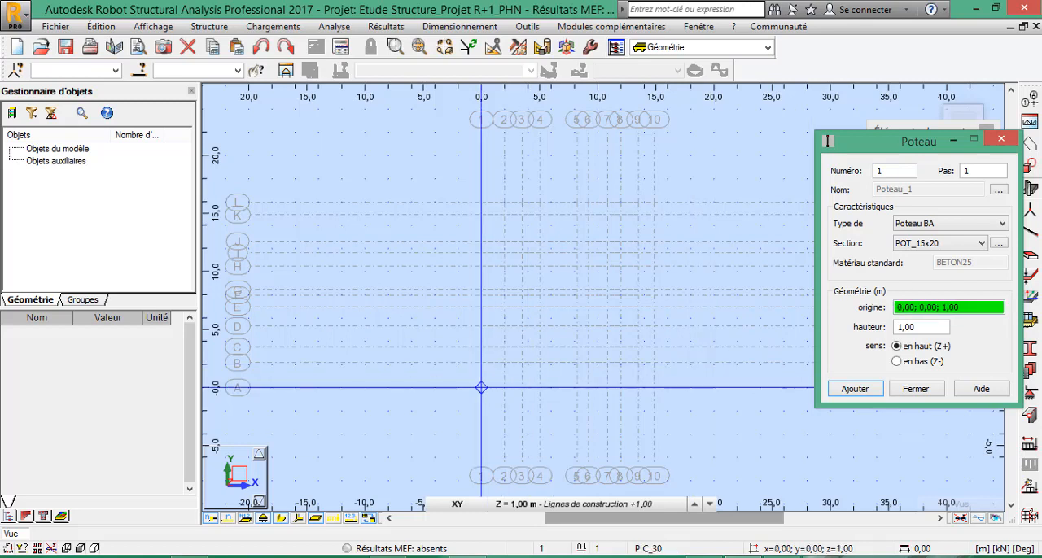
# Place P C_20 columns on axis 1 at its intersections with axes A, D, F and I.
pyautogui.scroll(1, 481, 387)
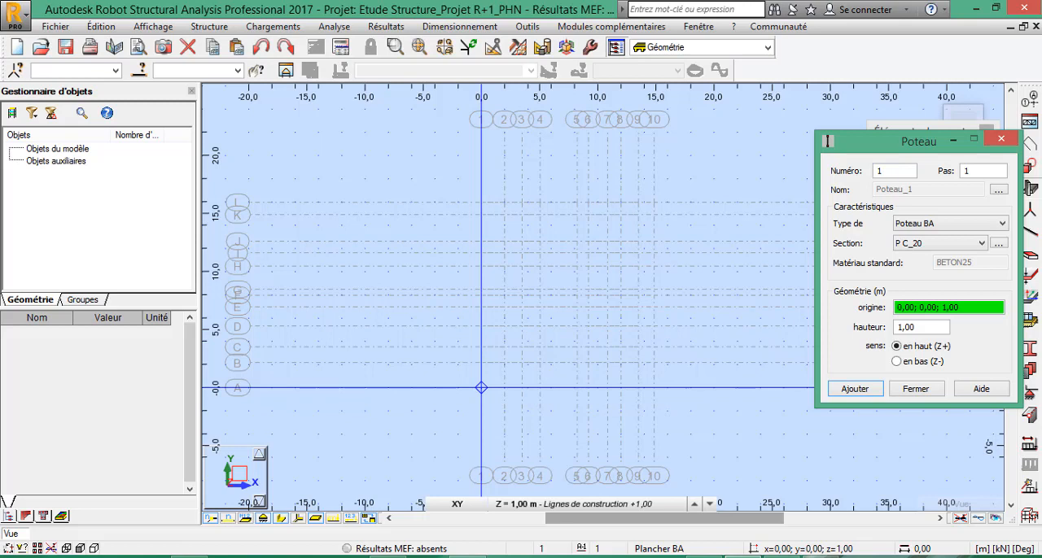
pyautogui.click(481, 387)
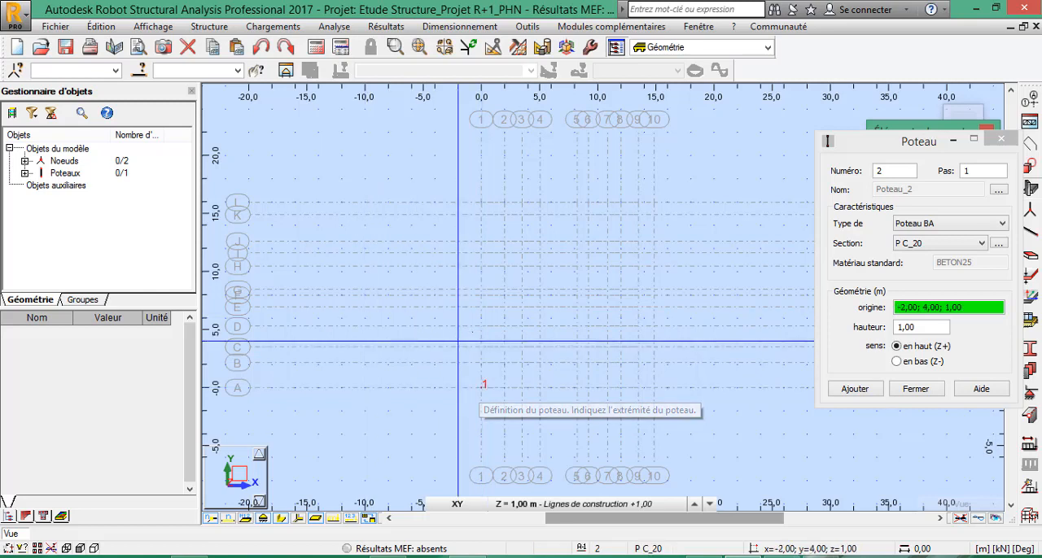
pyautogui.click(481, 326)
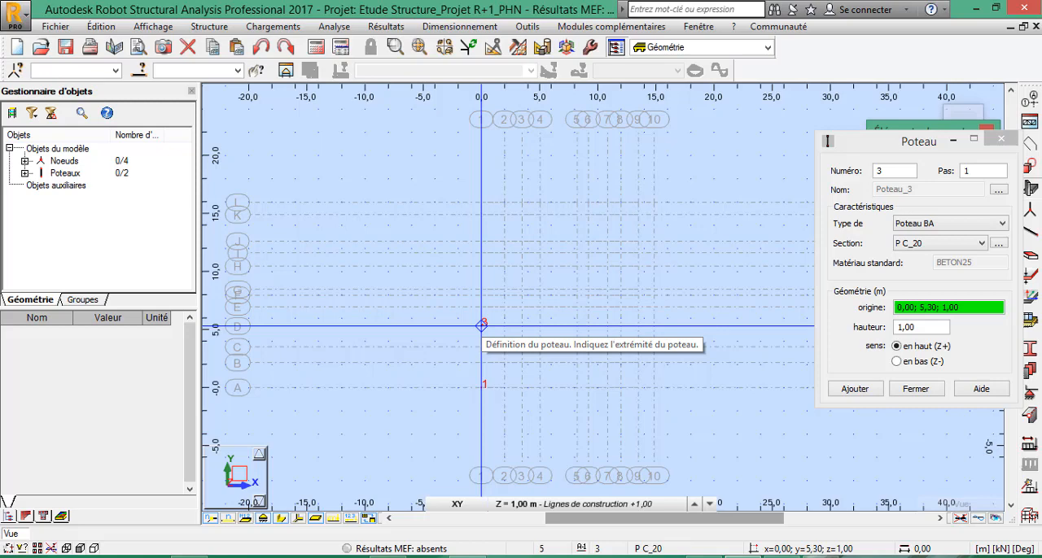
pyautogui.scroll(2, 481, 325)
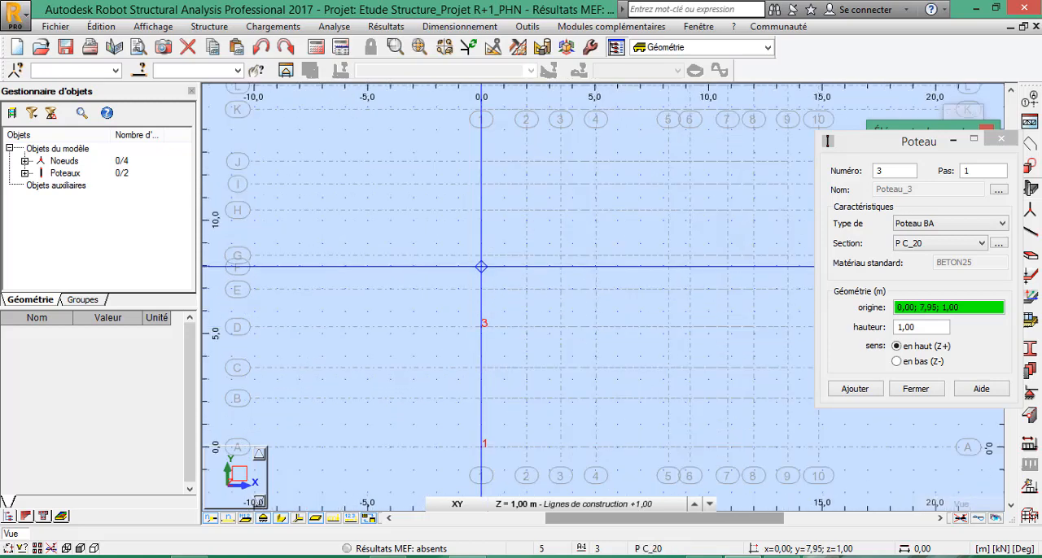
pyautogui.click(480, 266)
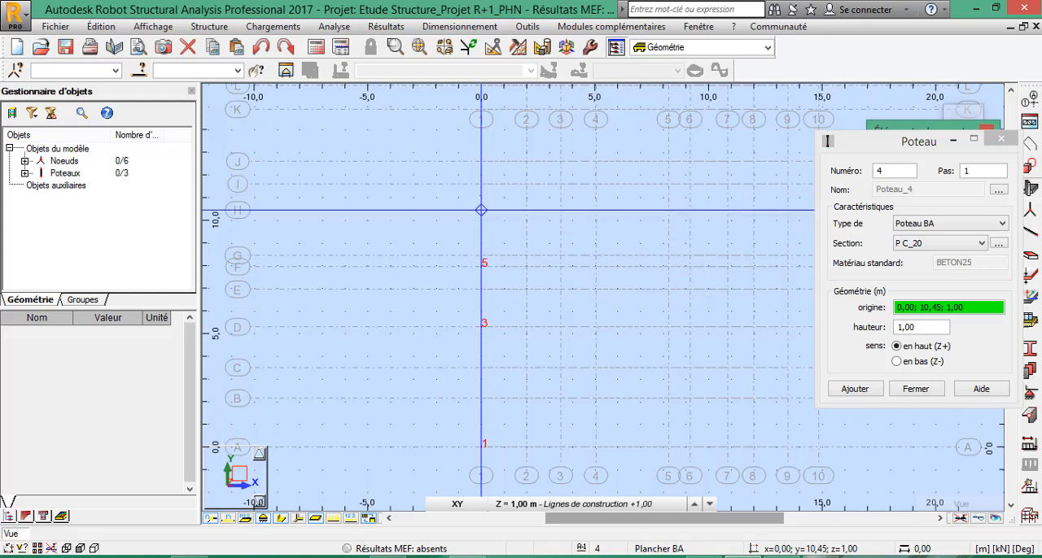
pyautogui.click(481, 184)
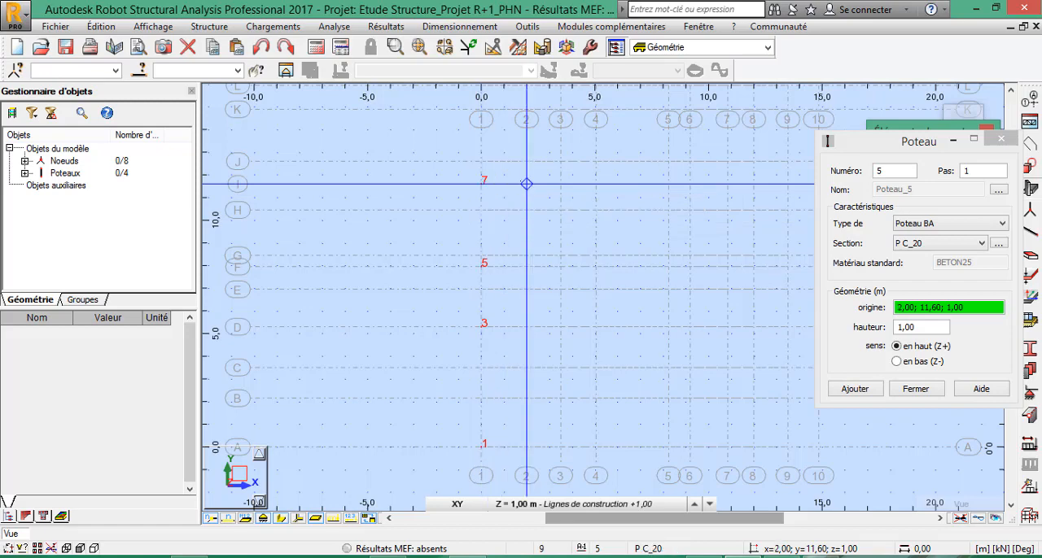
# Place a P C_20 column on axis 2 beside axis E, with its origin at 2,00; 7,00; 1,00.
pyautogui.scroll(-5, 527, 184)
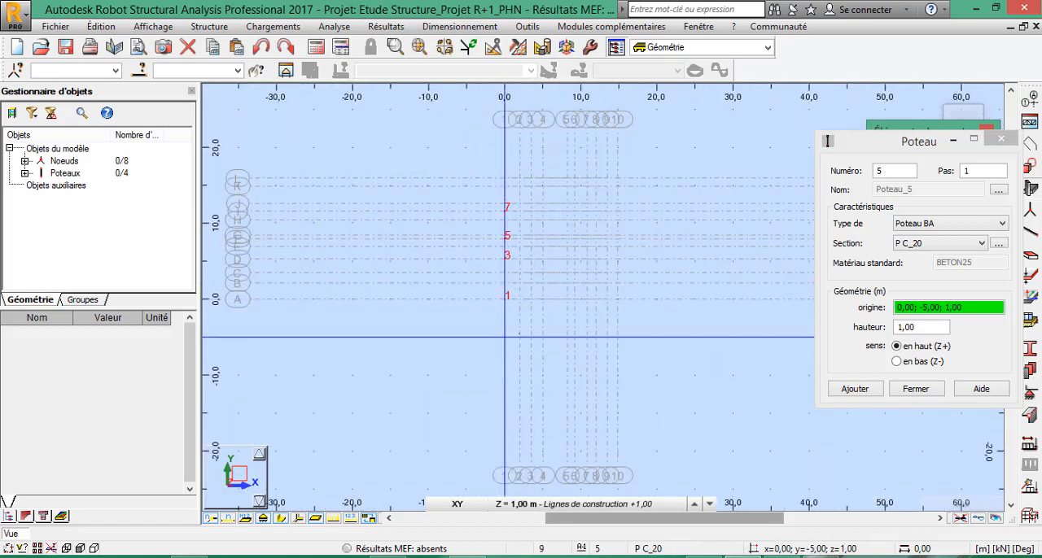
pyautogui.scroll(5, 523, 281)
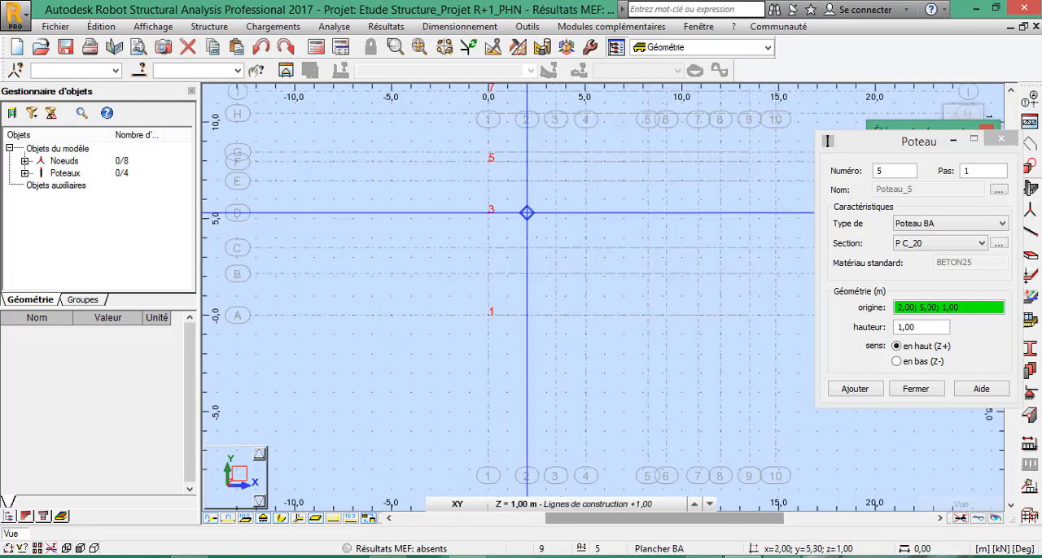
pyautogui.scroll(2, 527, 213)
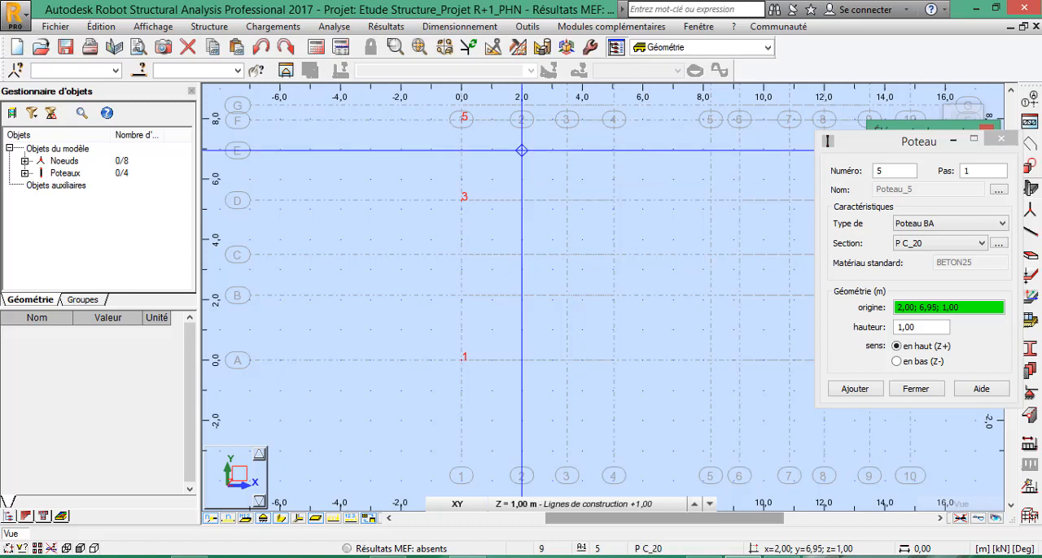
pyautogui.scroll(2, 521, 144)
pyautogui.scroll(-1, 521, 325)
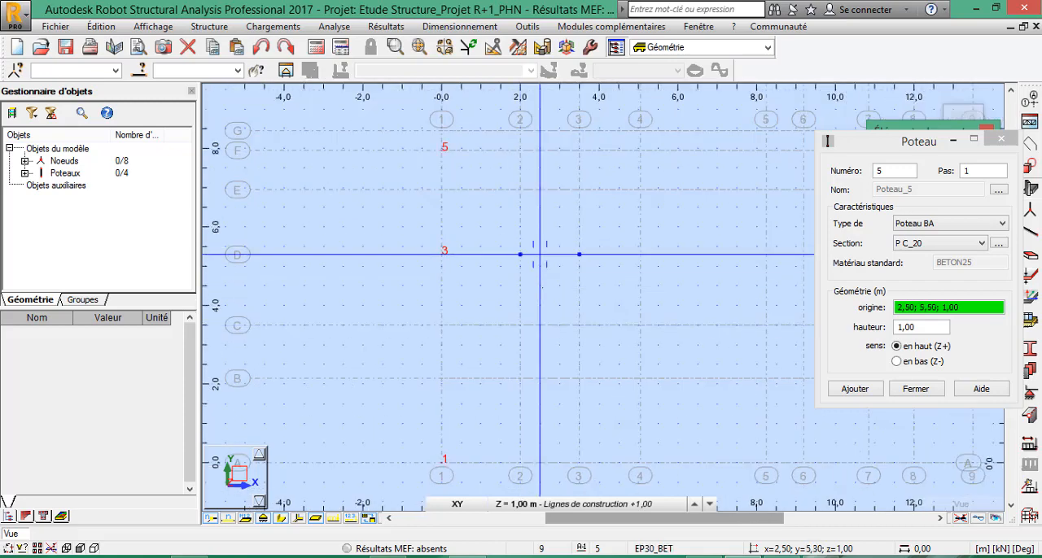
pyautogui.scroll(-1, 535, 257)
pyautogui.scroll(3, 476, 155)
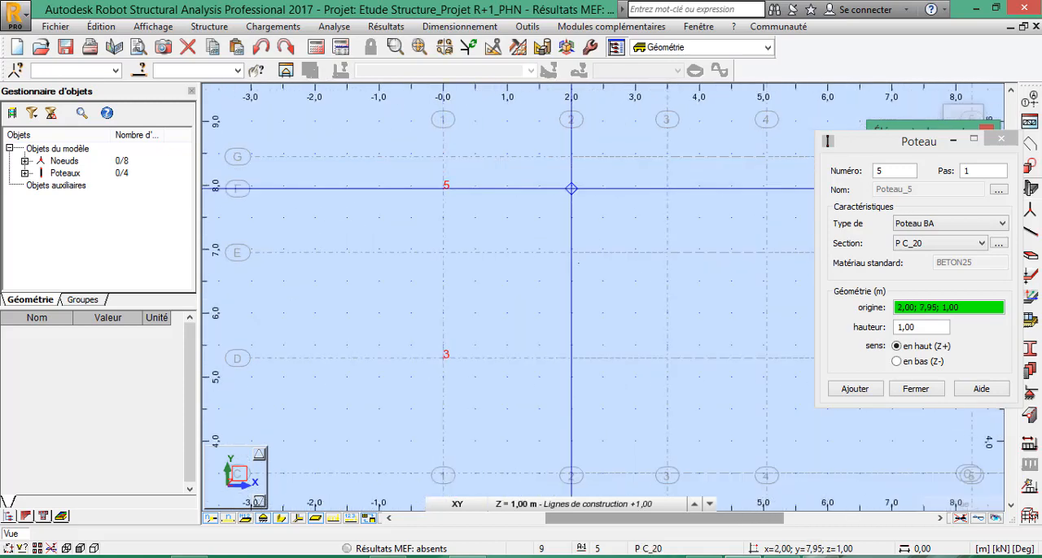
pyautogui.scroll(-2, 577, 297)
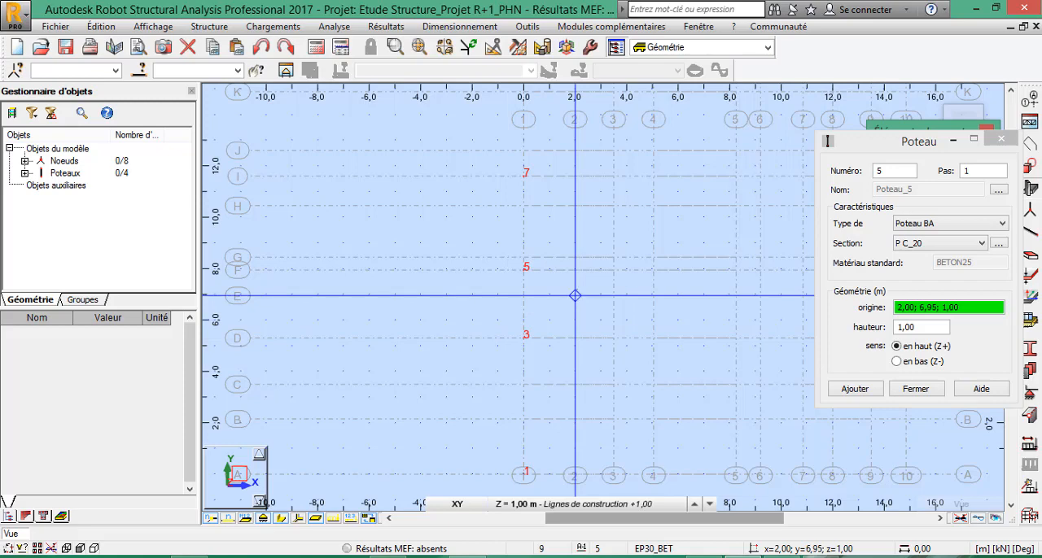
pyautogui.scroll(1, 573, 302)
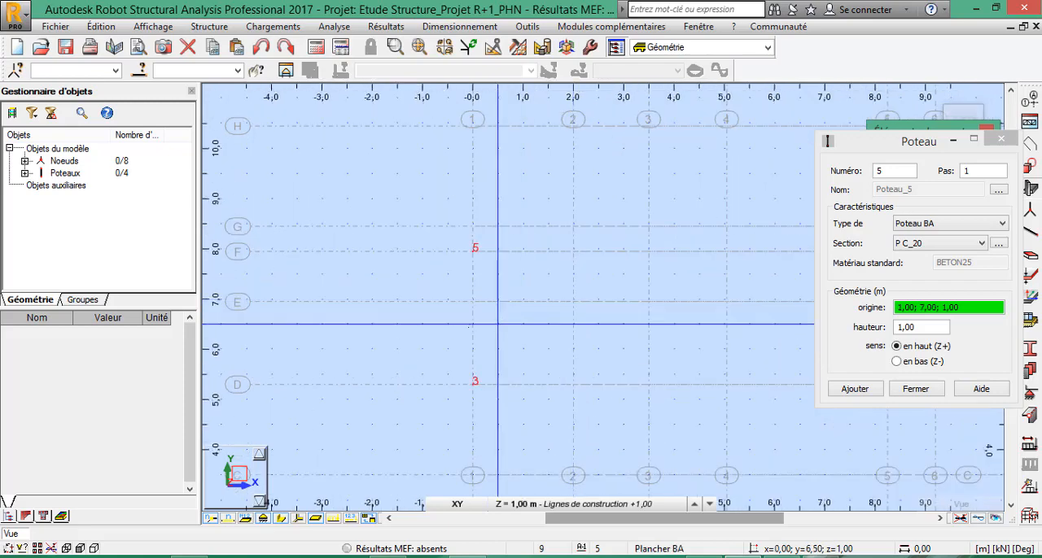
pyautogui.click(573, 300)
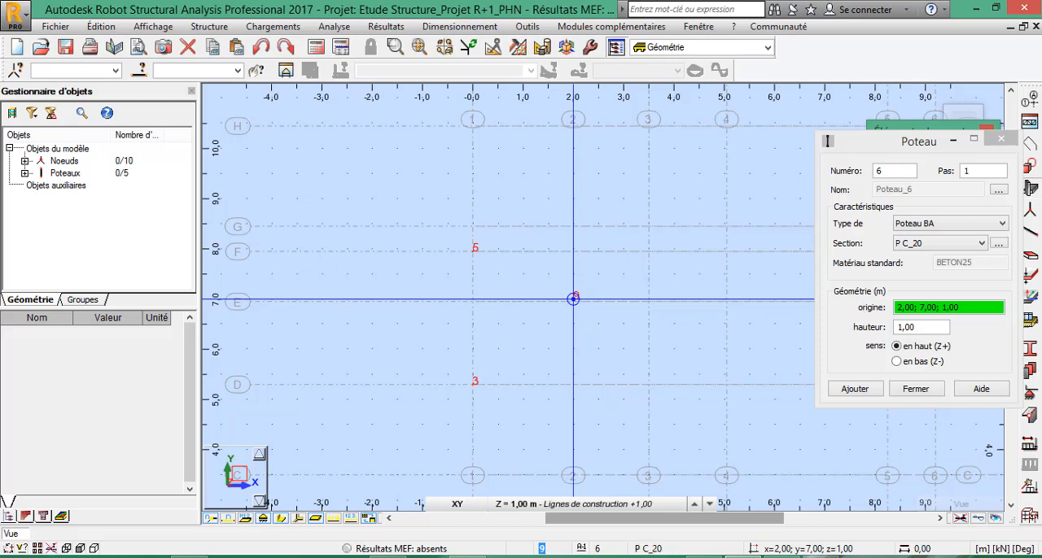
# Place P C_20 columns on axis 3 at axes A, B, D and E, and on axis 4 at axis B.
pyautogui.scroll(-3, 573, 299)
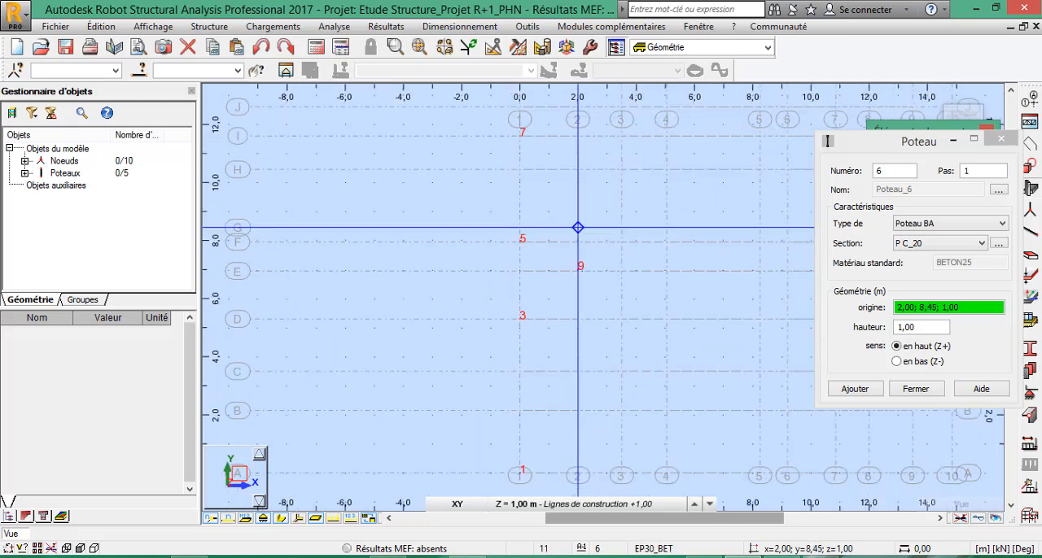
pyautogui.scroll(-3, 577, 319)
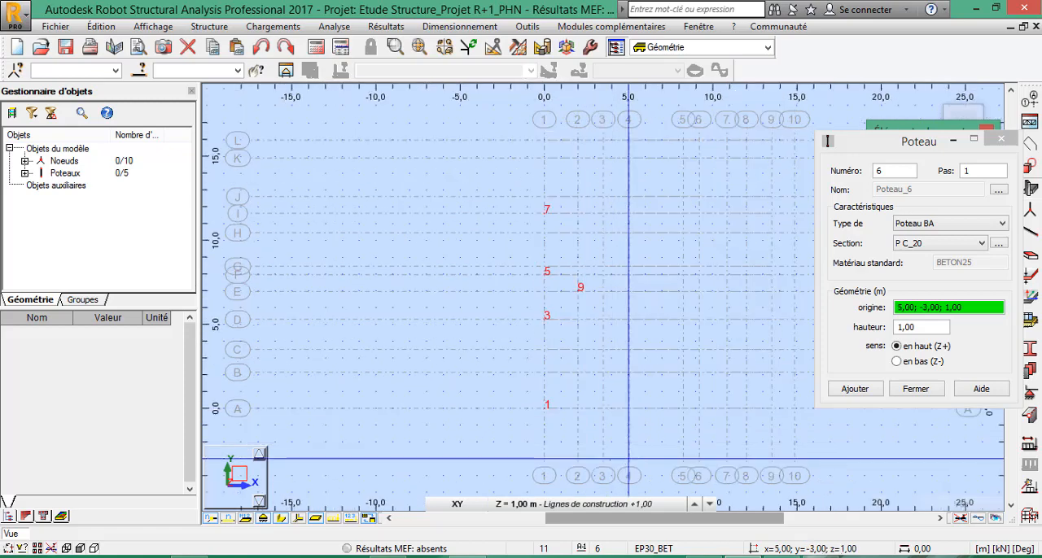
pyautogui.scroll(2, 594, 442)
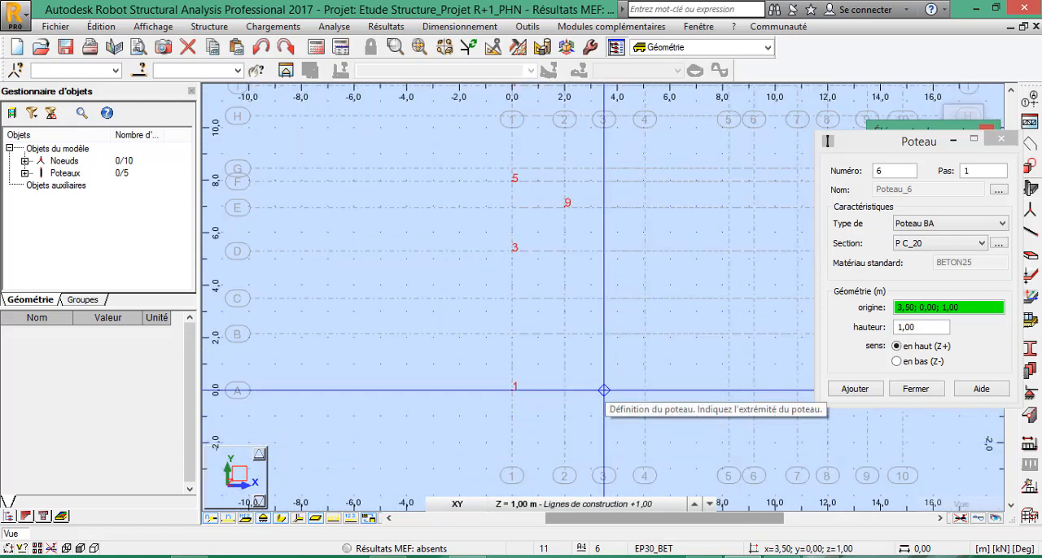
pyautogui.click(604, 391)
pyautogui.click(603, 333)
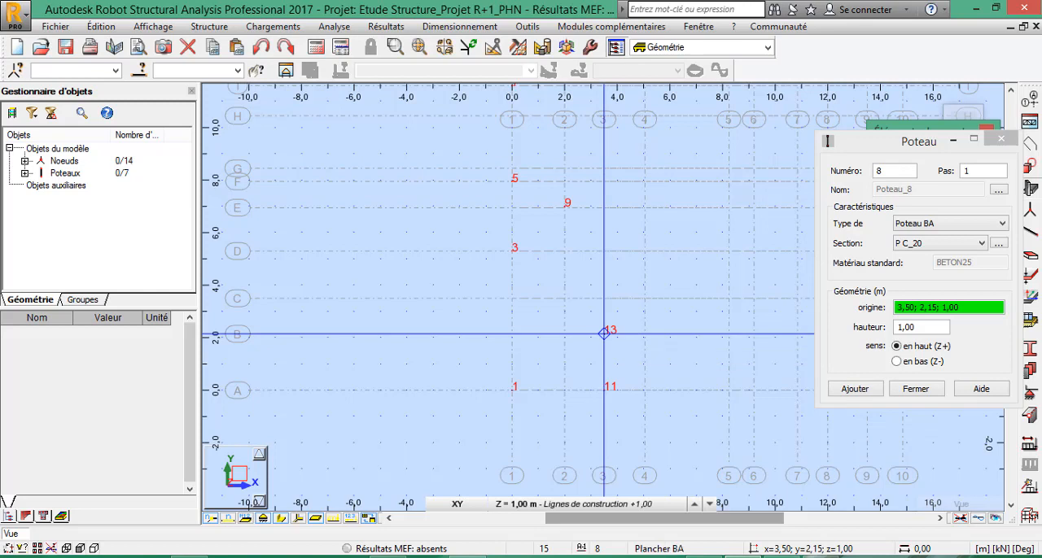
pyautogui.click(603, 251)
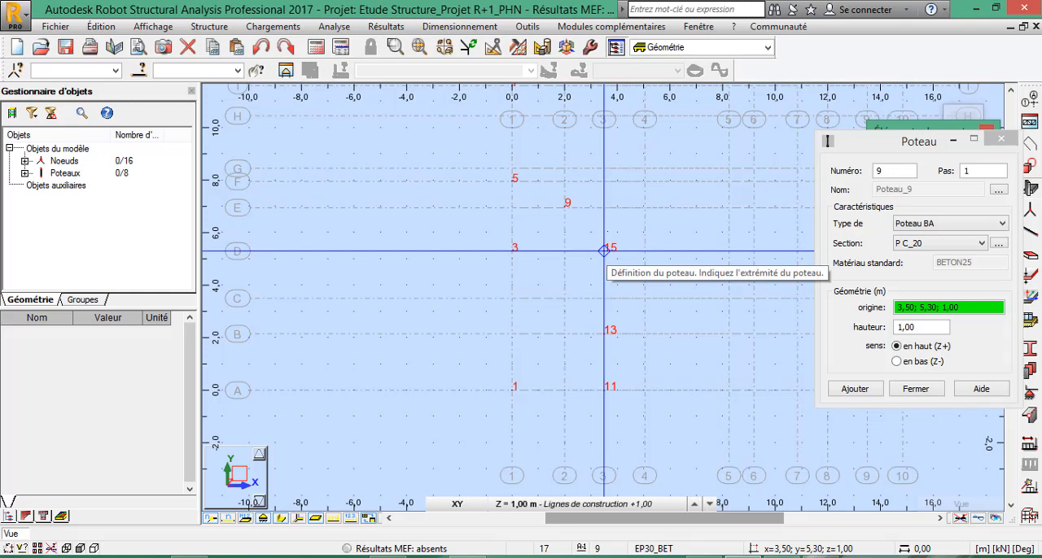
pyautogui.click(603, 207)
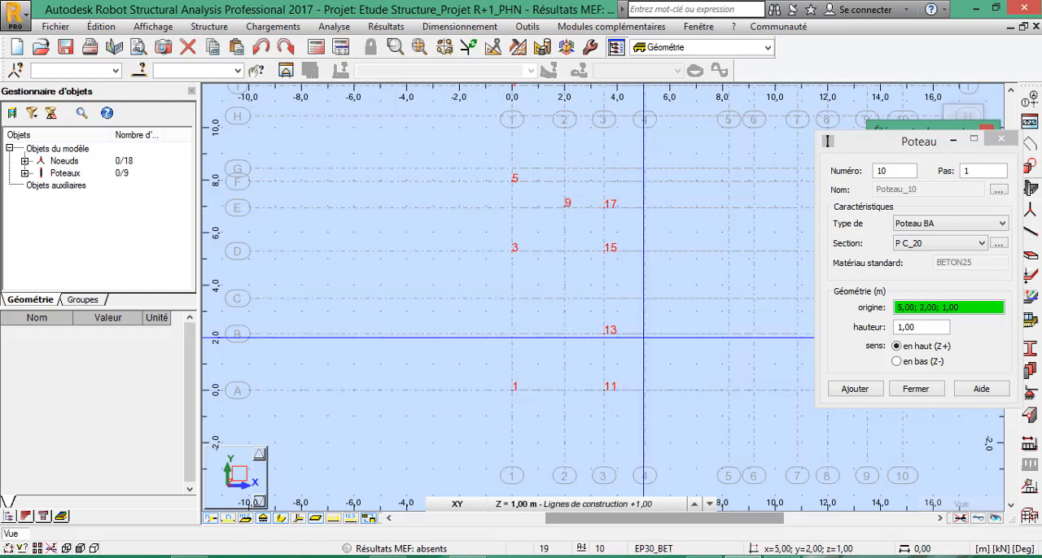
pyautogui.click(645, 334)
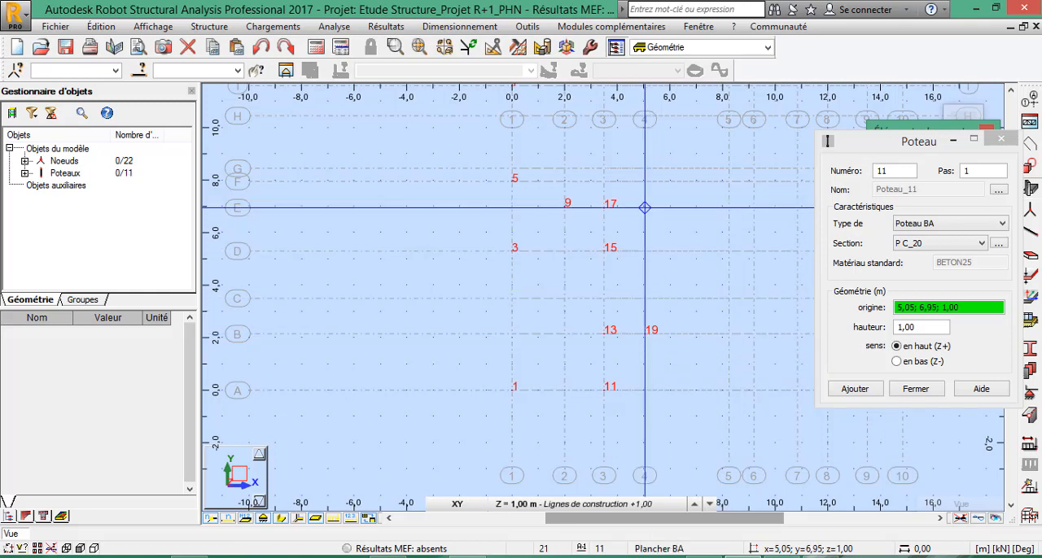
# Place P C_20 columns on axis 4 at its intersections with axes E and I.
pyautogui.click(645, 208)
pyautogui.scroll(-2, 639, 244)
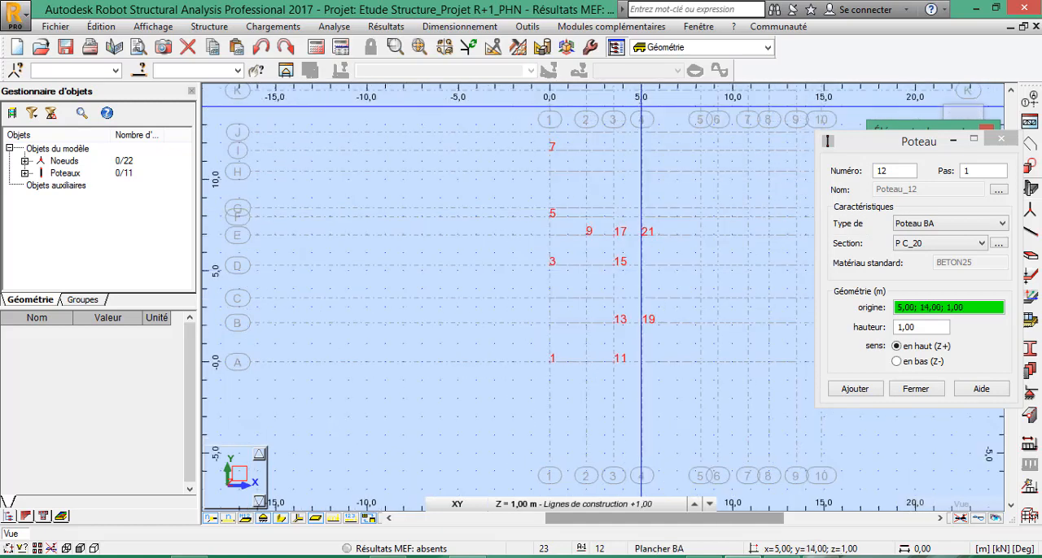
pyautogui.scroll(2, 642, 106)
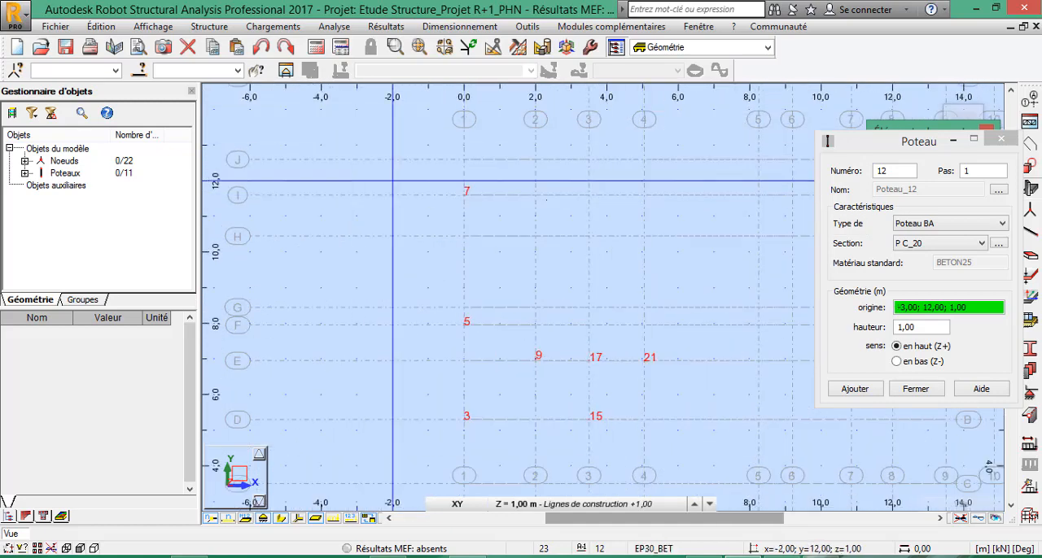
pyautogui.click(643, 196)
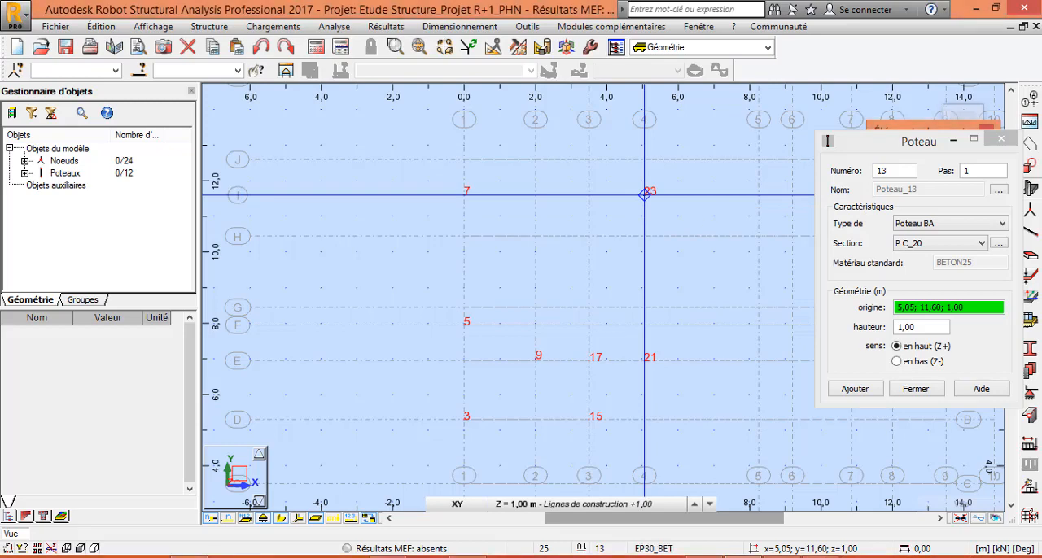
# Place P C_20 columns on axis 5 at axes E and H, and another column on axis 5 at axis I.
pyautogui.scroll(-5, 644, 193)
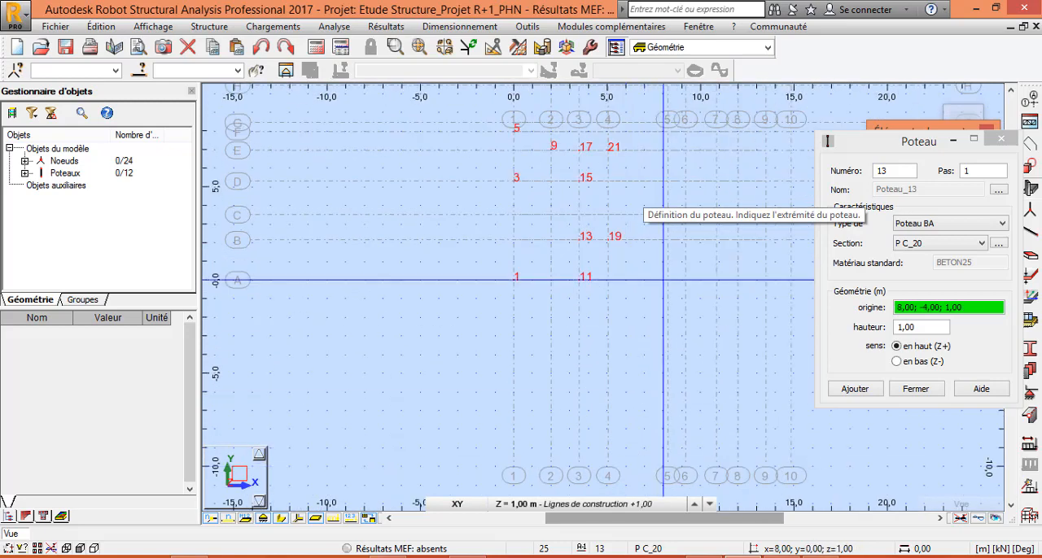
pyautogui.scroll(3, 694, 197)
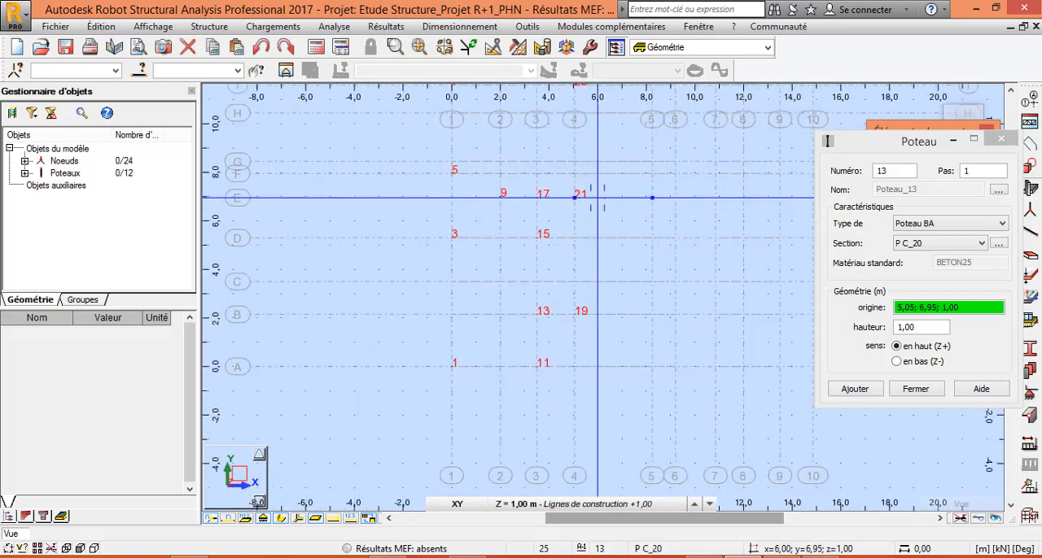
pyautogui.click(652, 198)
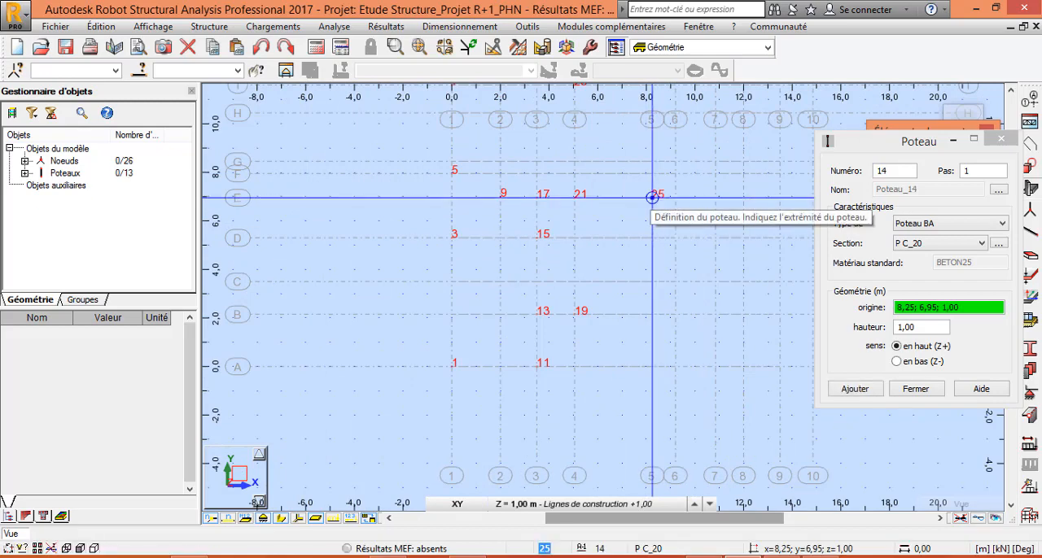
pyautogui.scroll(-1, 621, 343)
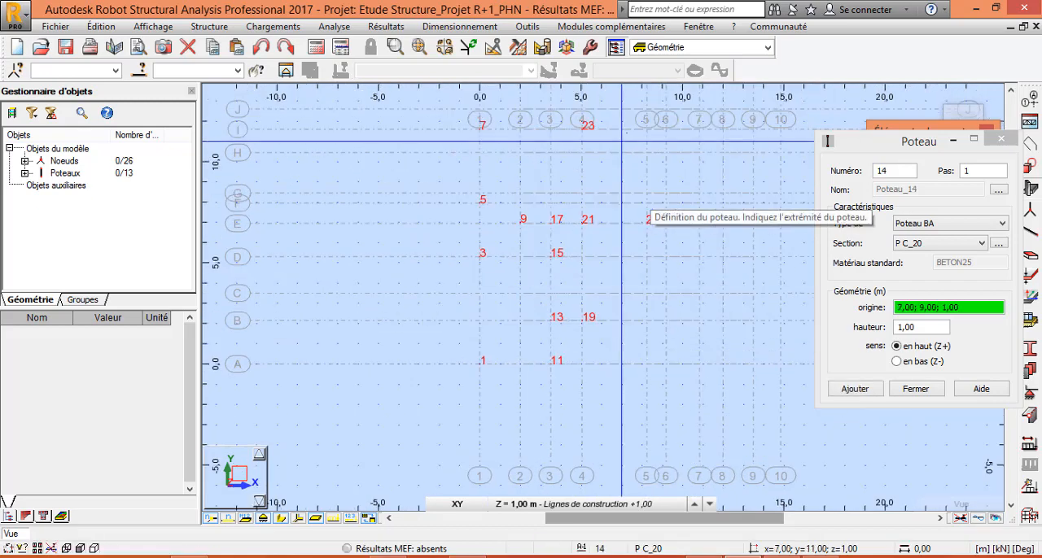
pyautogui.scroll(1, 643, 128)
pyautogui.scroll(1, 649, 108)
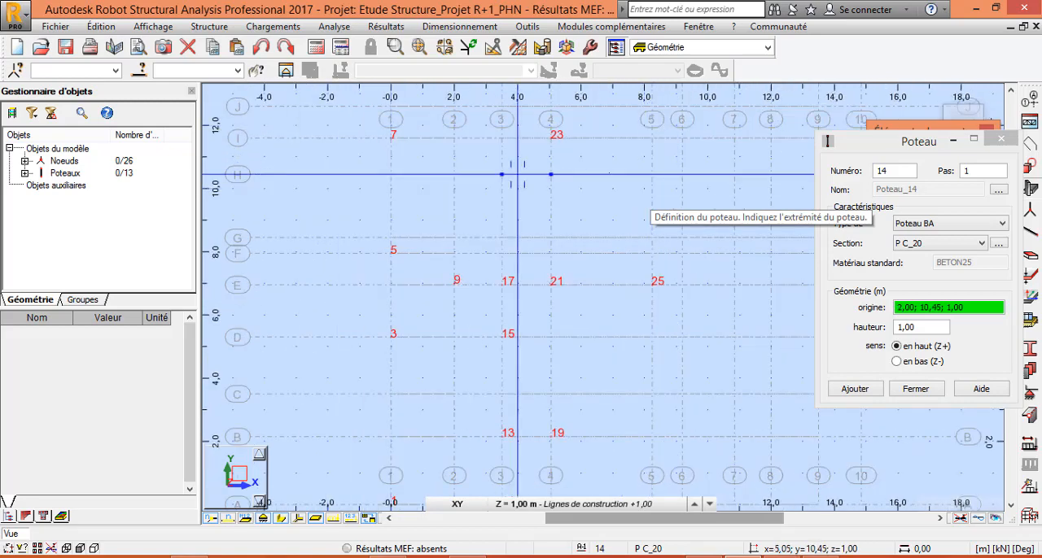
pyautogui.click(651, 174)
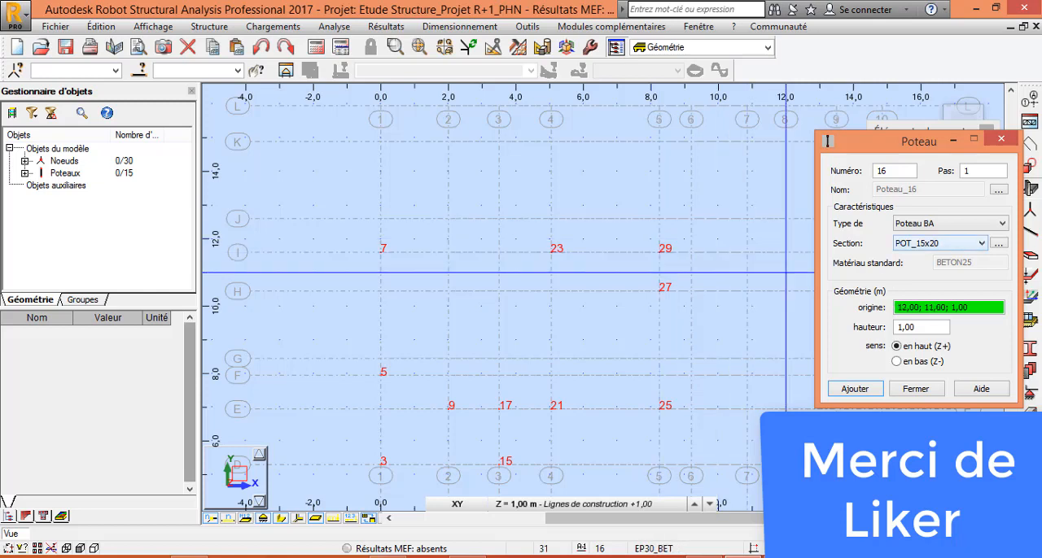
# Set the column section to P C_20 and place a column at the intersection of axes 5 and J.
pyautogui.click(980, 244)
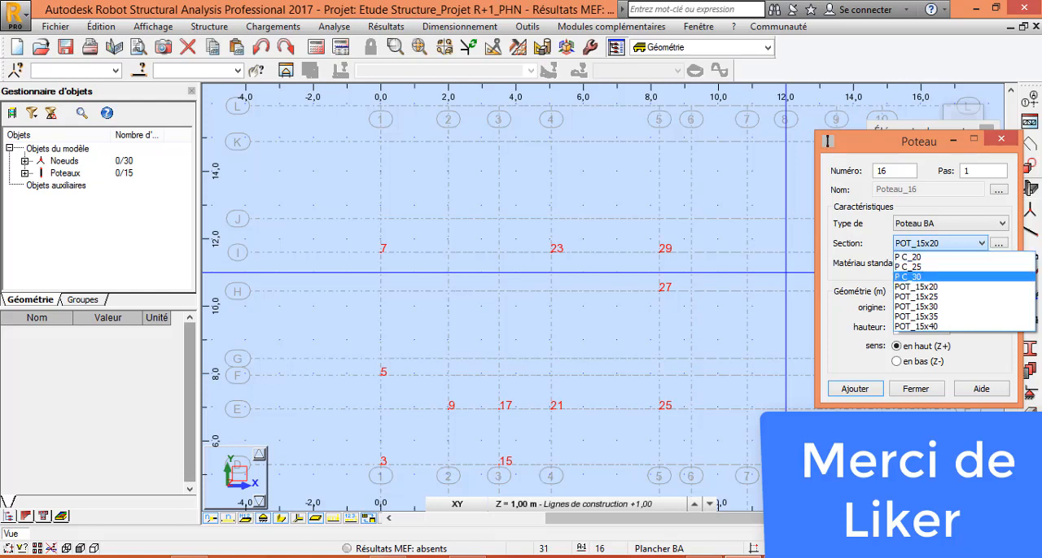
pyautogui.click(911, 257)
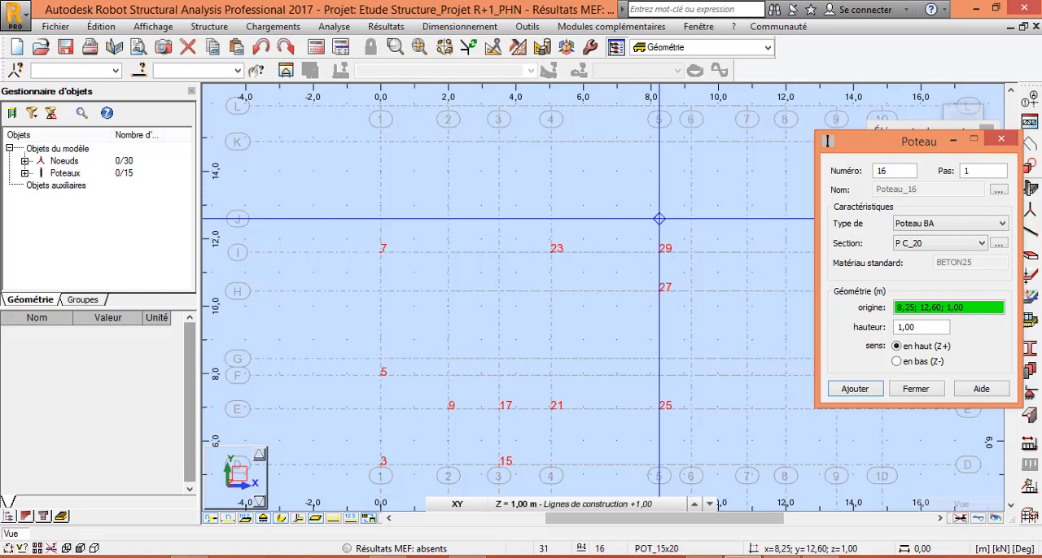
pyautogui.click(659, 219)
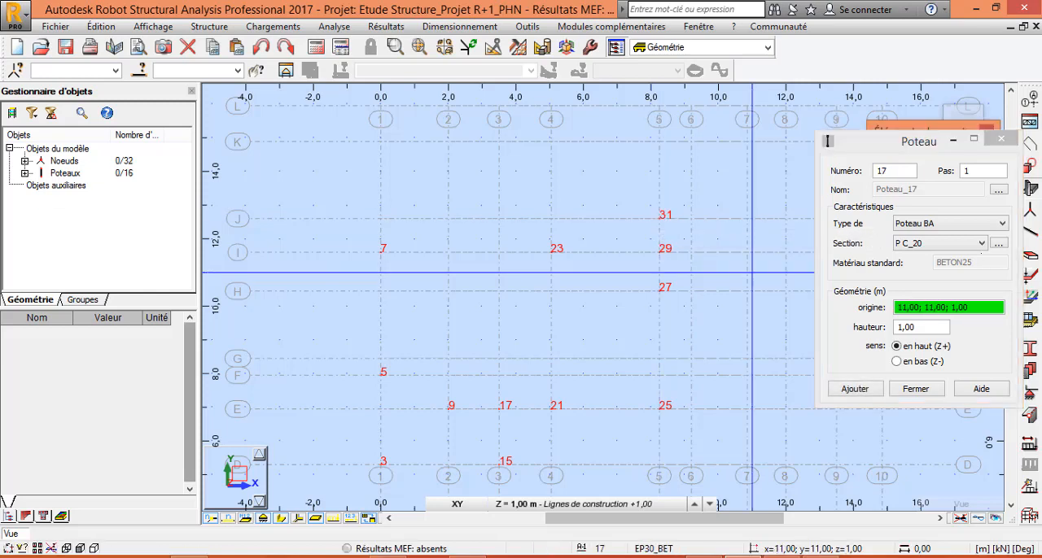
# Set the column section to POT_15x20 and place a column at the intersection of axes 6 and B.
pyautogui.click(980, 242)
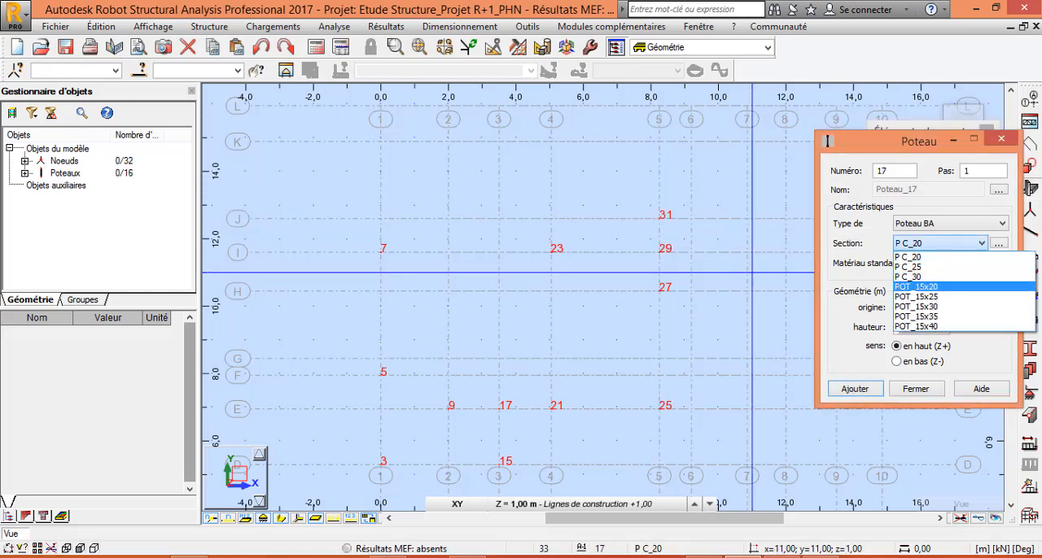
pyautogui.press('Return')
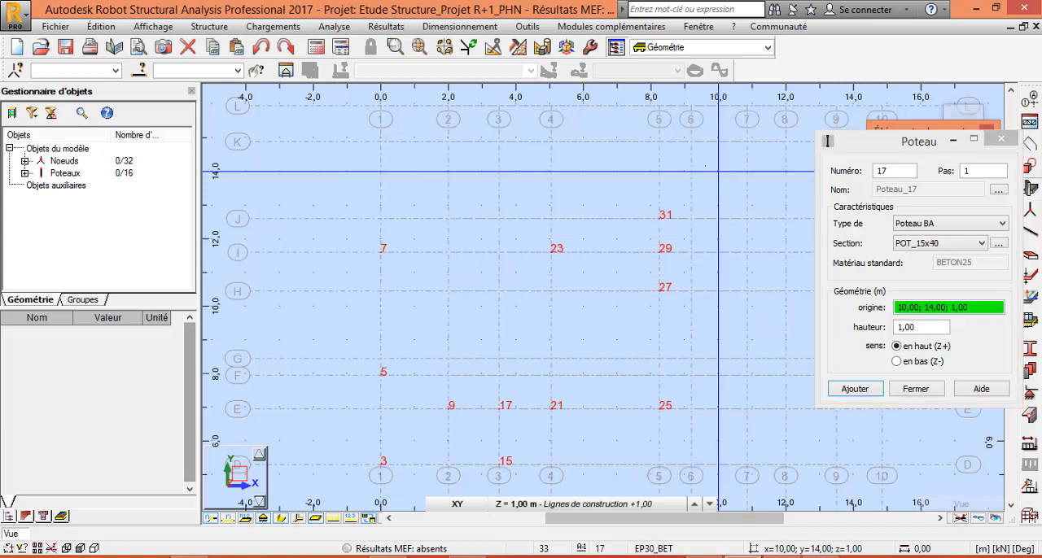
pyautogui.rightClick(717, 171)
pyautogui.click(691, 175)
pyautogui.scroll(-4, 663, 236)
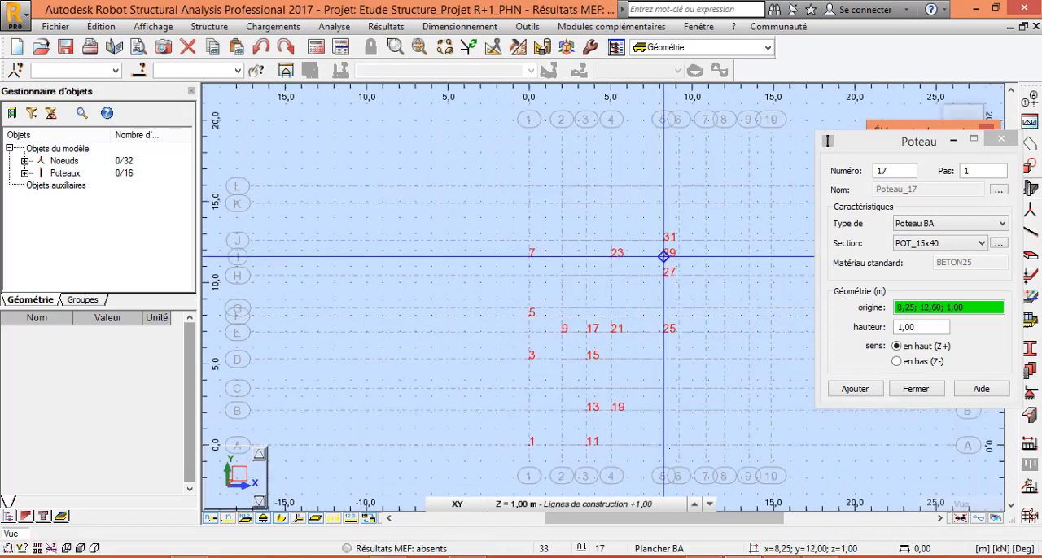
pyautogui.scroll(4, 661, 469)
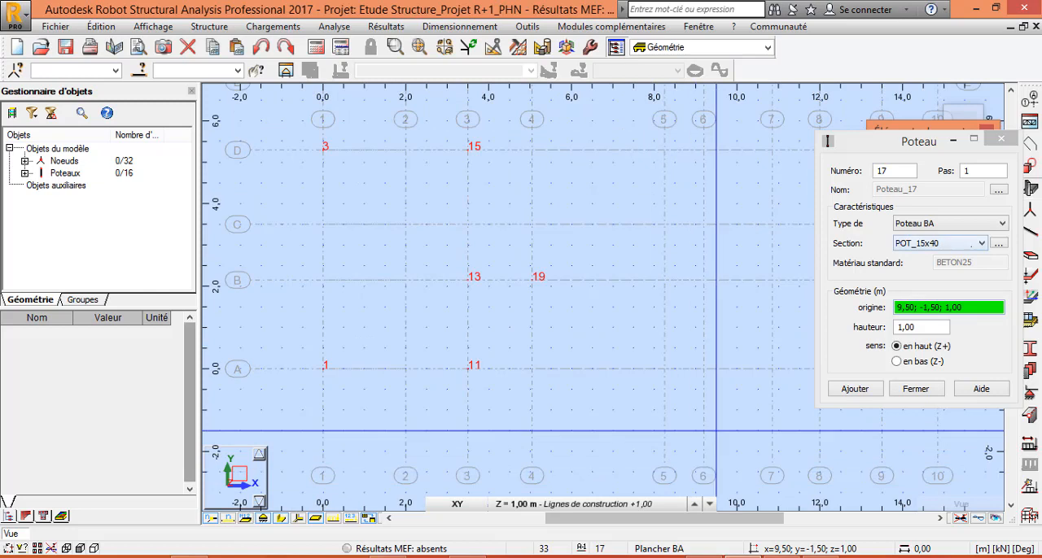
pyautogui.click(980, 243)
pyautogui.click(915, 287)
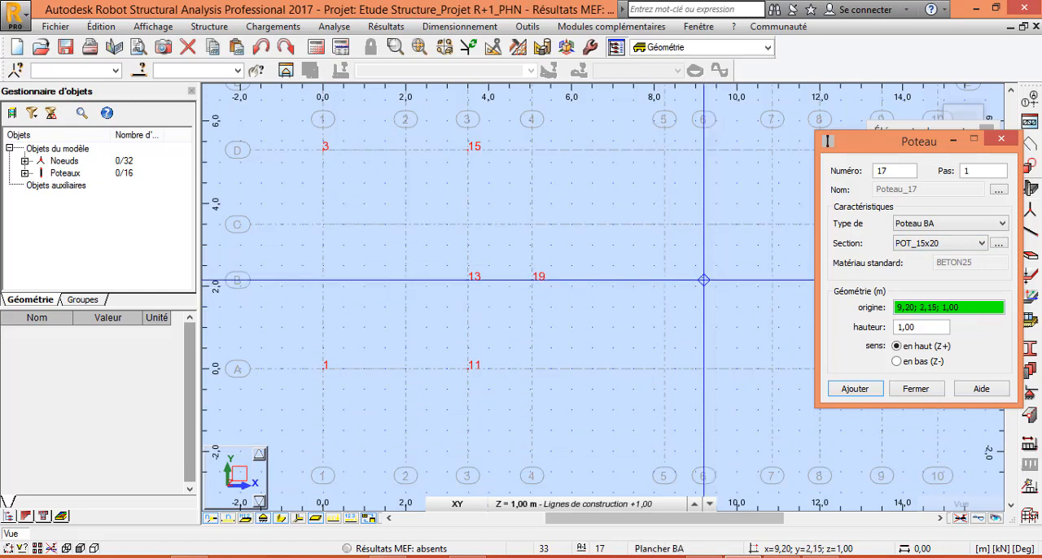
pyautogui.click(703, 280)
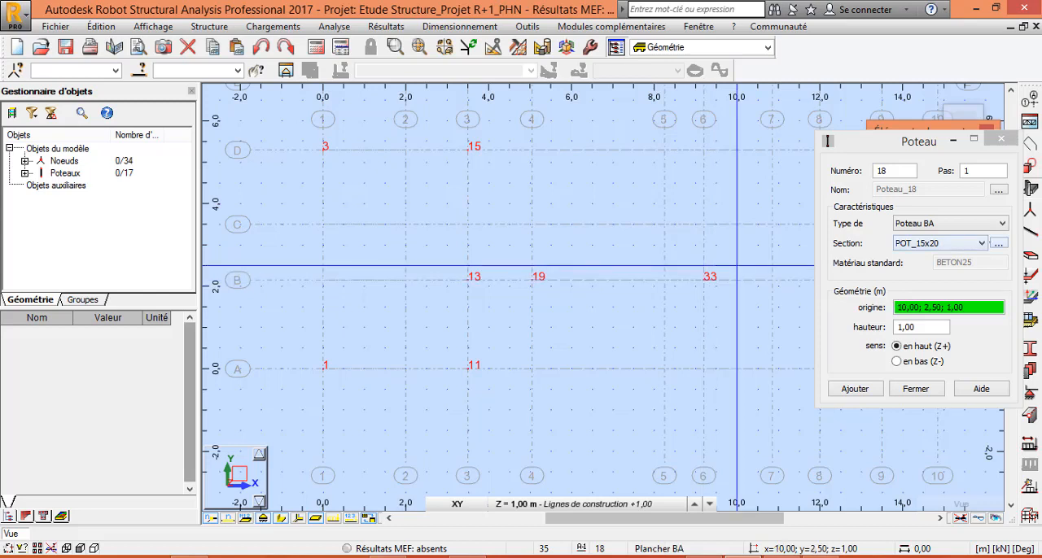
pyautogui.click(982, 243)
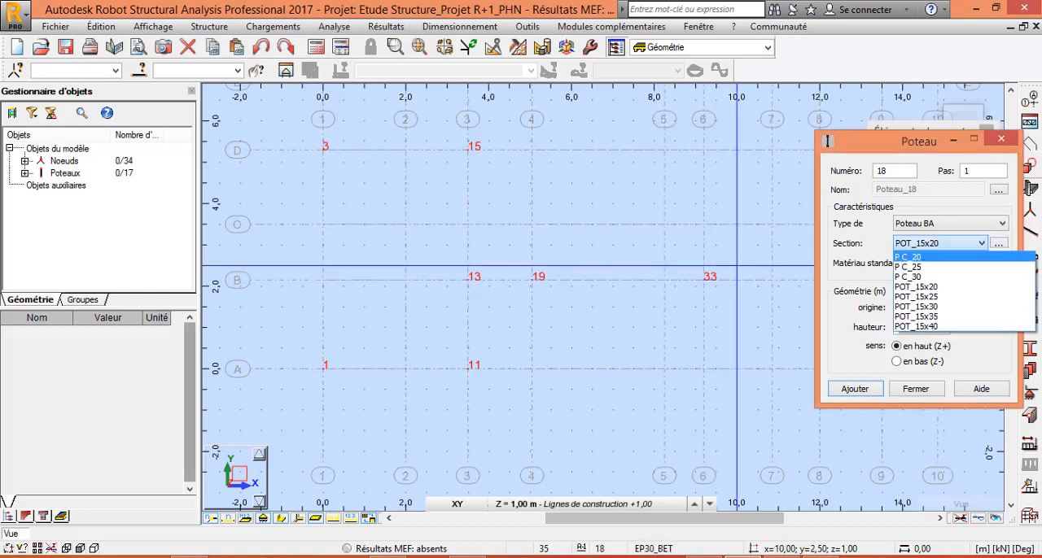
pyautogui.click(921, 257)
pyautogui.scroll(-5, 653, 265)
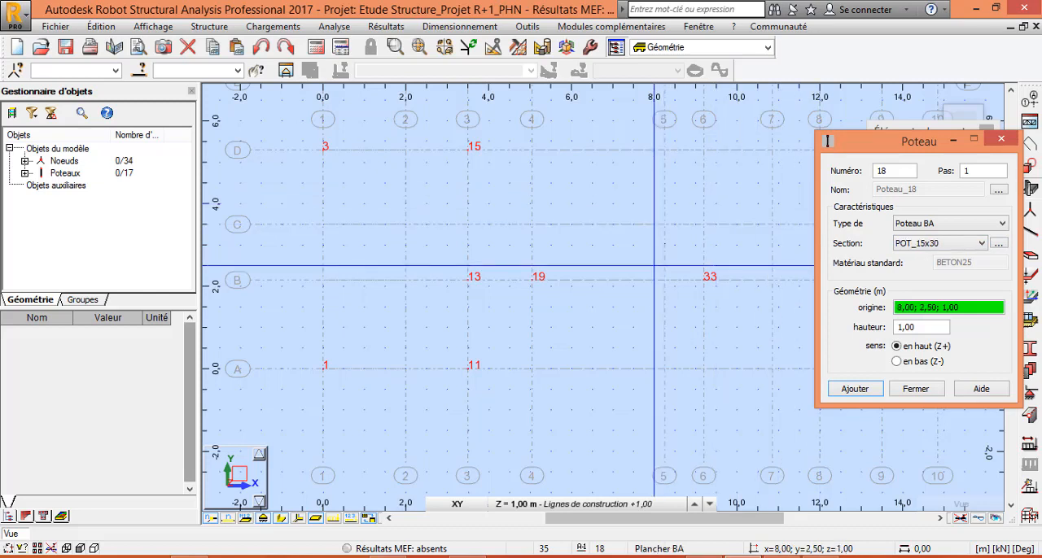
pyautogui.scroll(2, 709, 137)
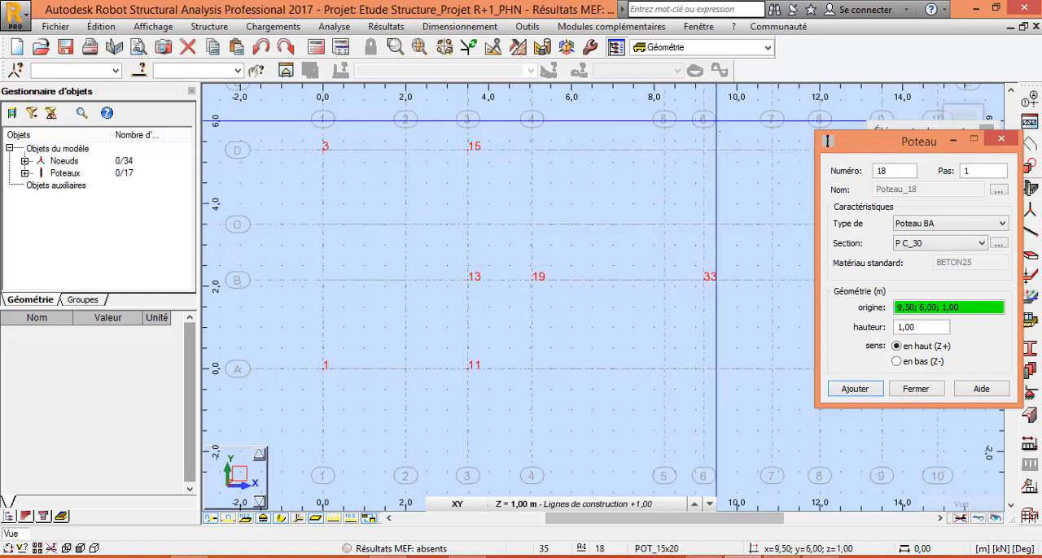
pyautogui.click(725, 138)
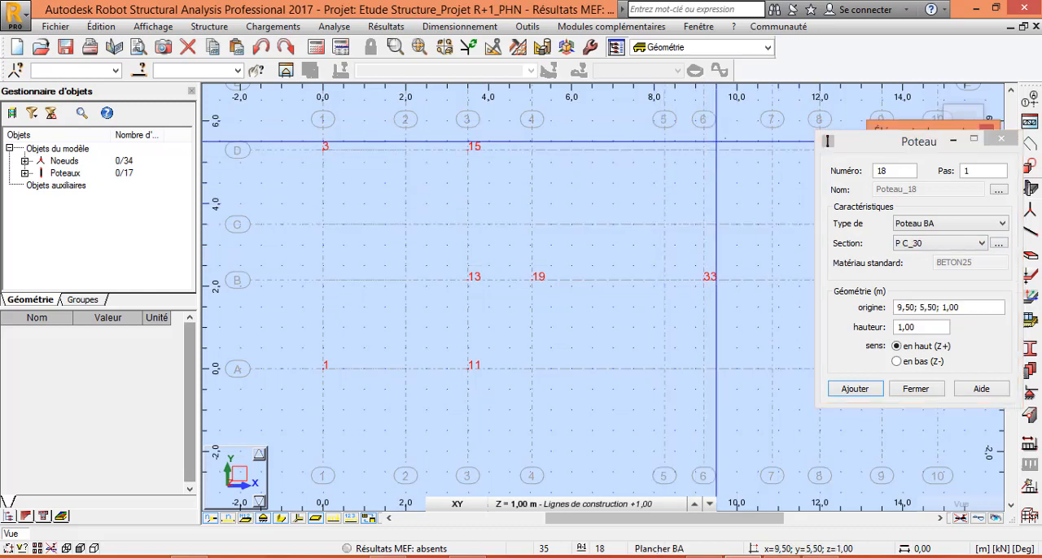
pyautogui.rightClick(625, 138)
pyautogui.click(651, 144)
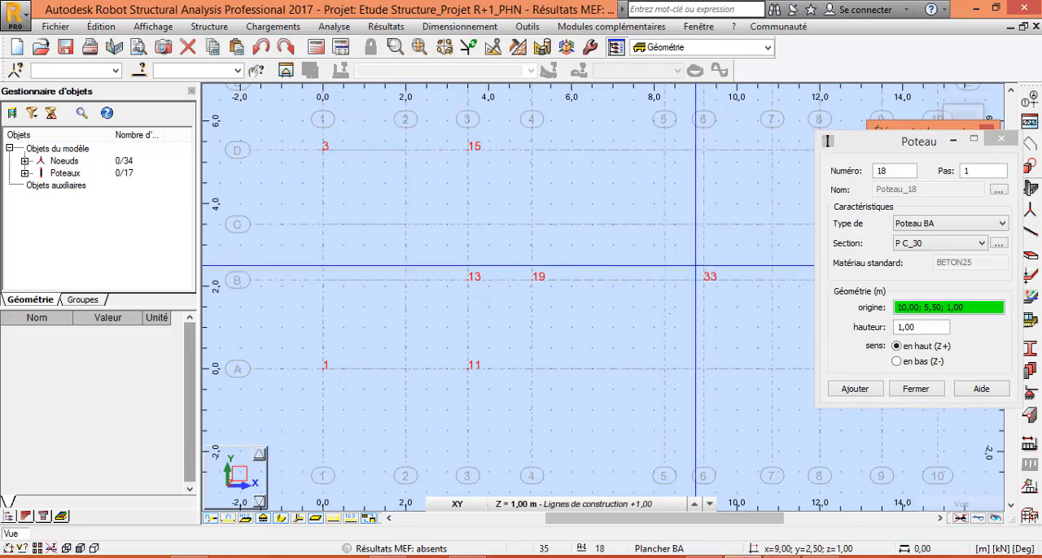
# Set the column section to P C_20 and place a column at the intersection of axes 6 and K.
pyautogui.scroll(-2, 669, 313)
pyautogui.scroll(4, 728, 114)
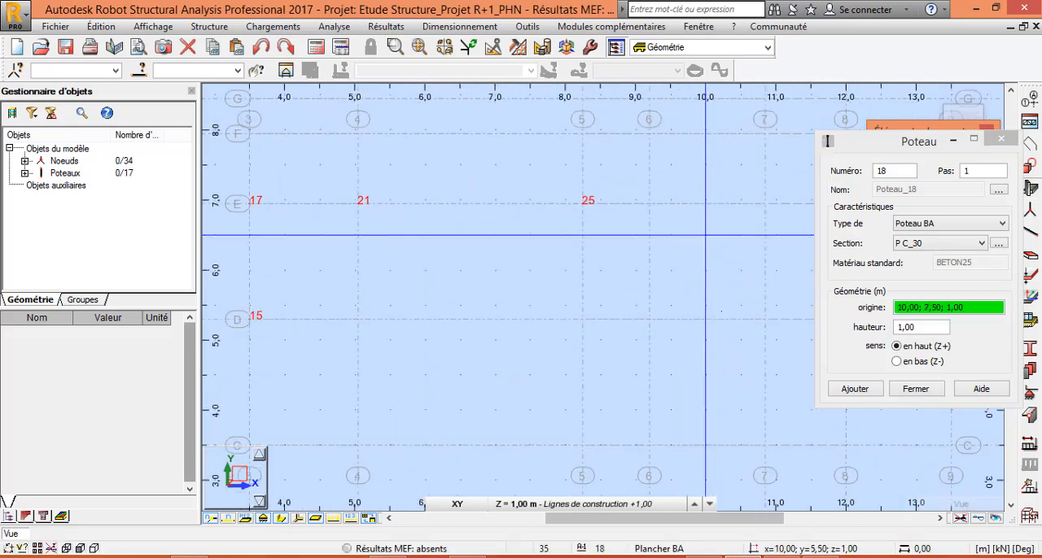
pyautogui.scroll(-1, 705, 235)
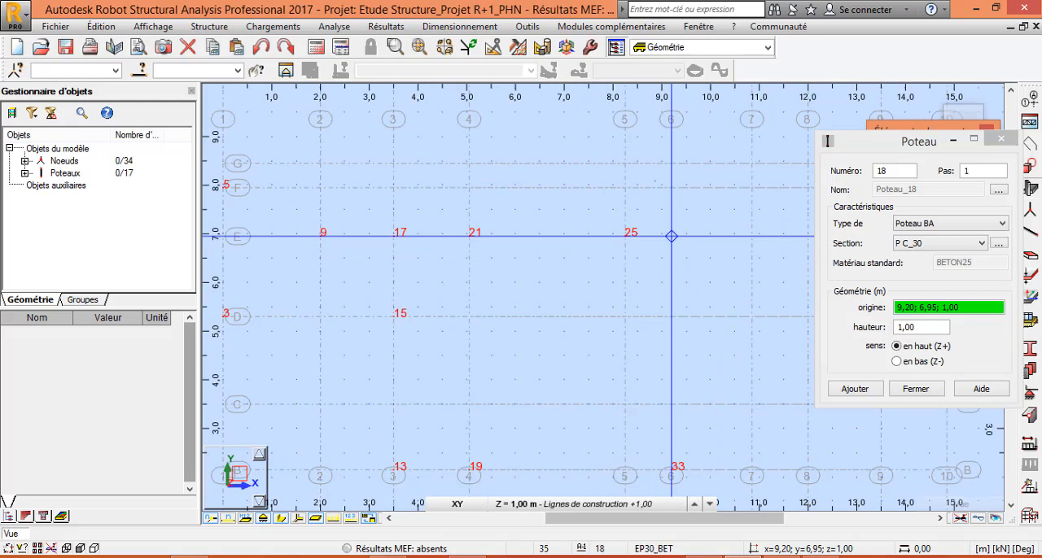
pyautogui.scroll(-4, 711, 373)
pyautogui.scroll(2, 731, 115)
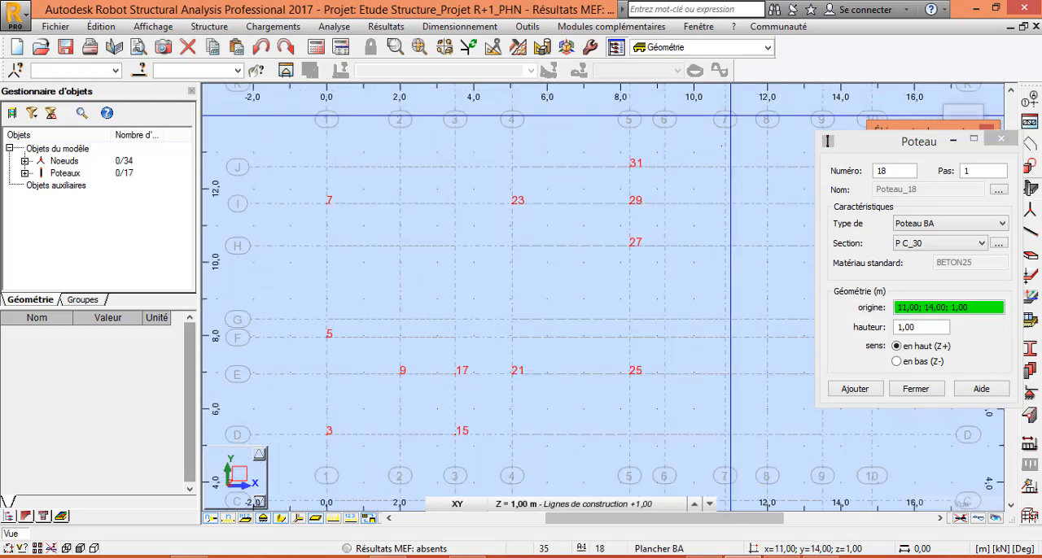
pyautogui.scroll(1, 730, 114)
pyautogui.scroll(-2, 546, 473)
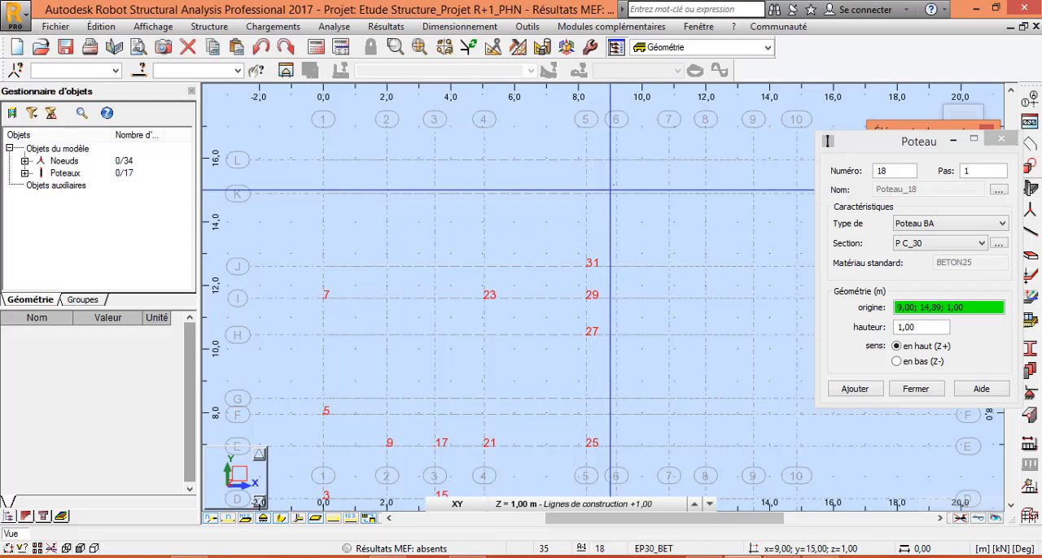
pyautogui.scroll(2, 616, 194)
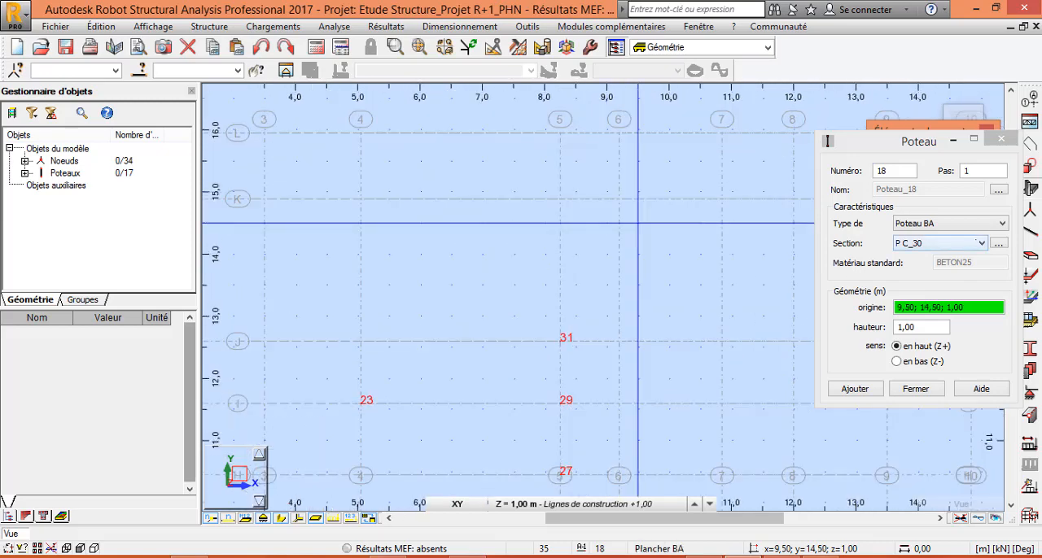
pyautogui.click(981, 242)
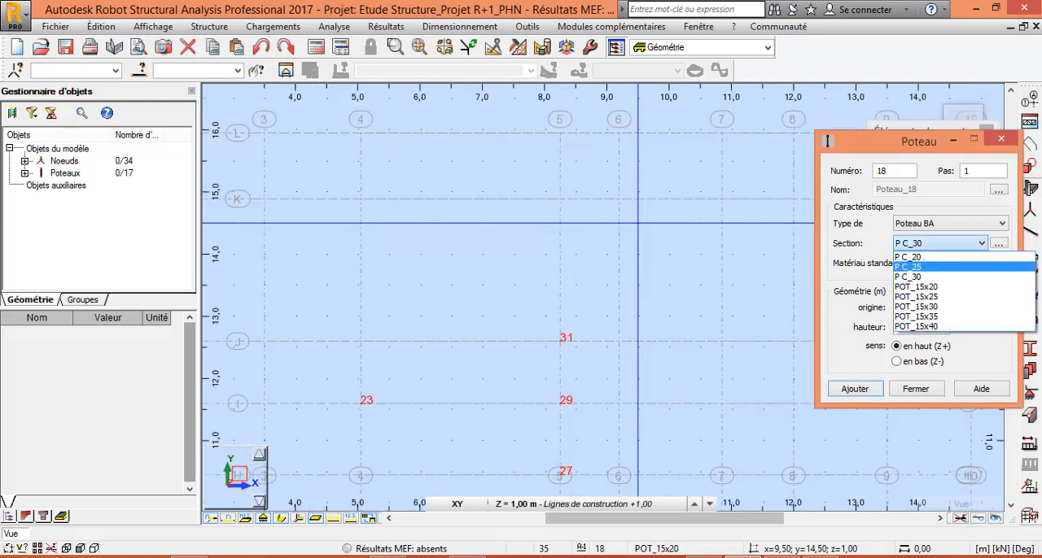
pyautogui.click(908, 256)
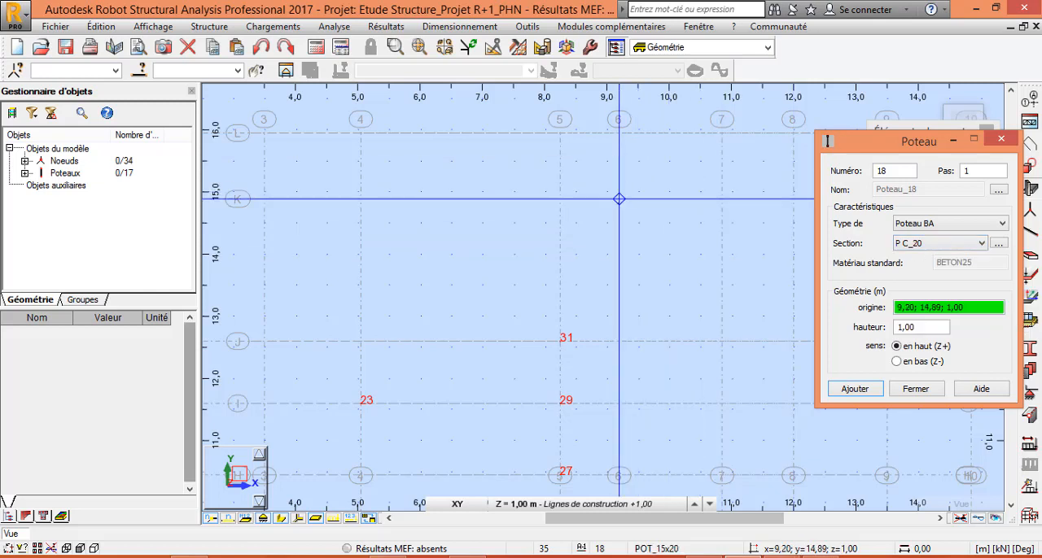
pyautogui.click(619, 198)
pyautogui.click(618, 198)
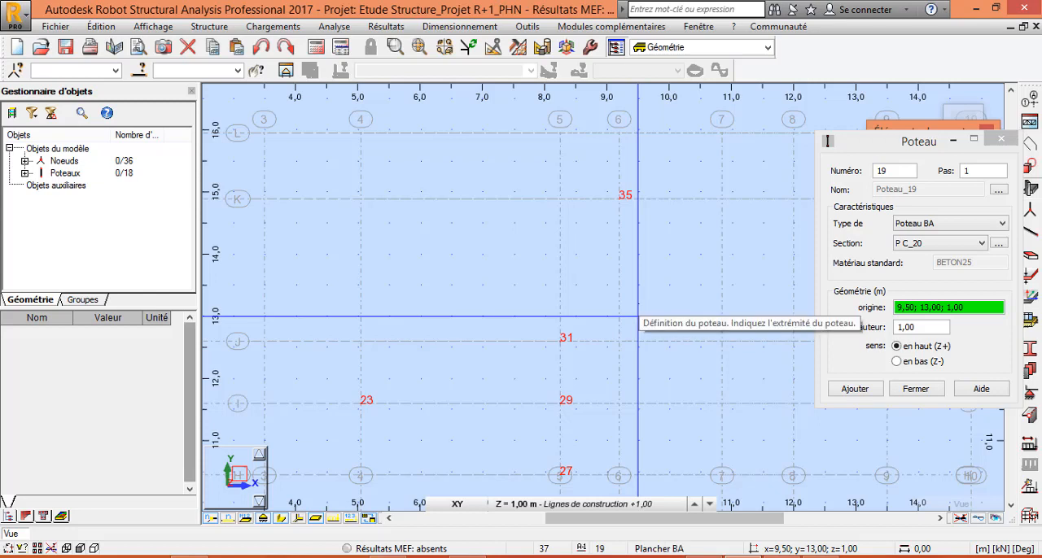
pyautogui.scroll(-5, 637, 316)
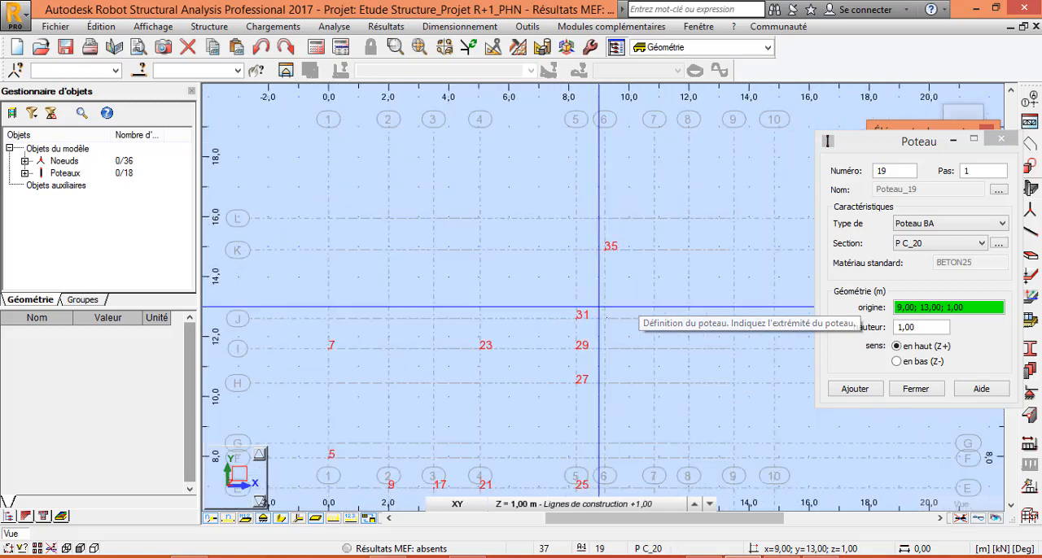
pyautogui.scroll(5, 621, 332)
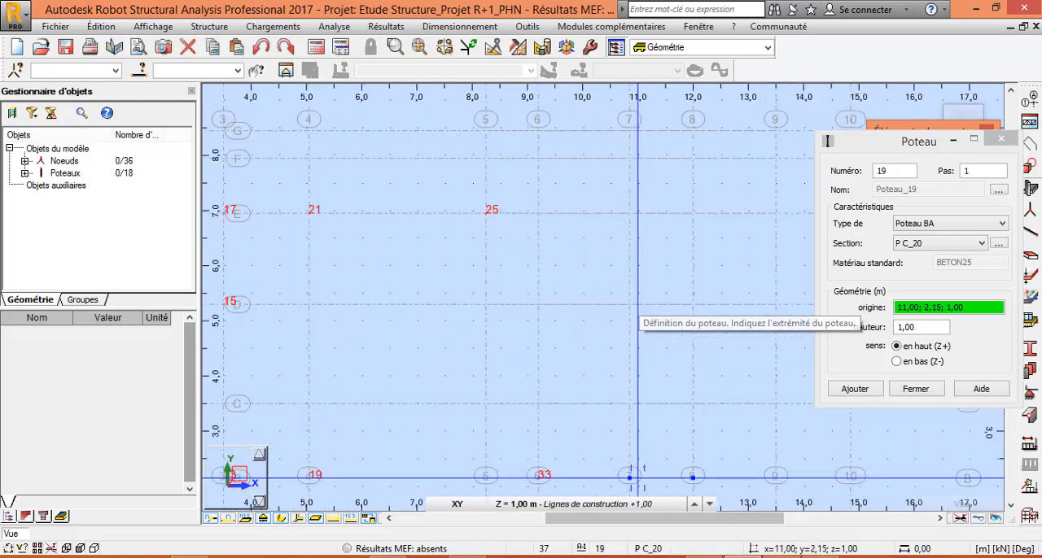
pyautogui.scroll(-2, 633, 452)
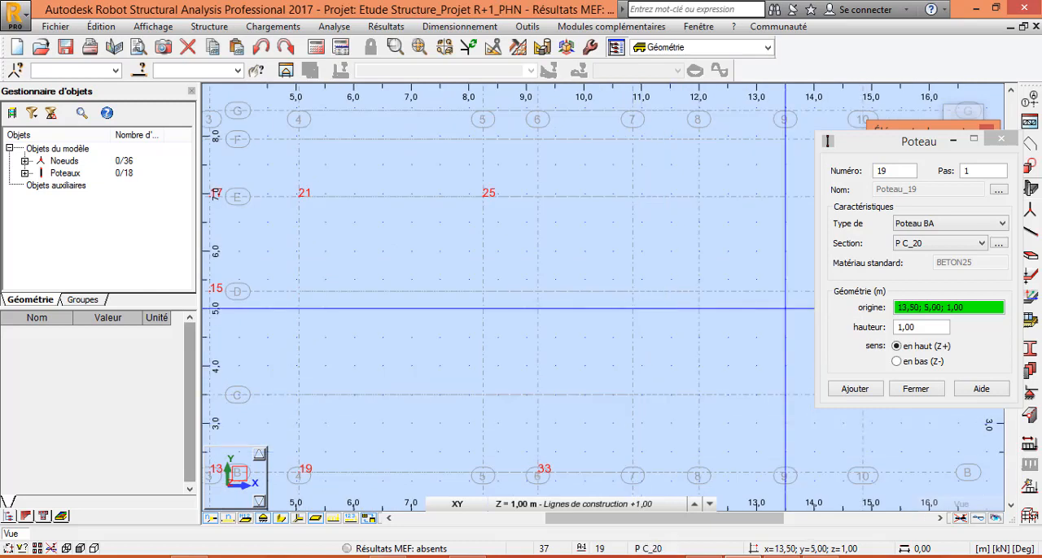
pyautogui.click(981, 242)
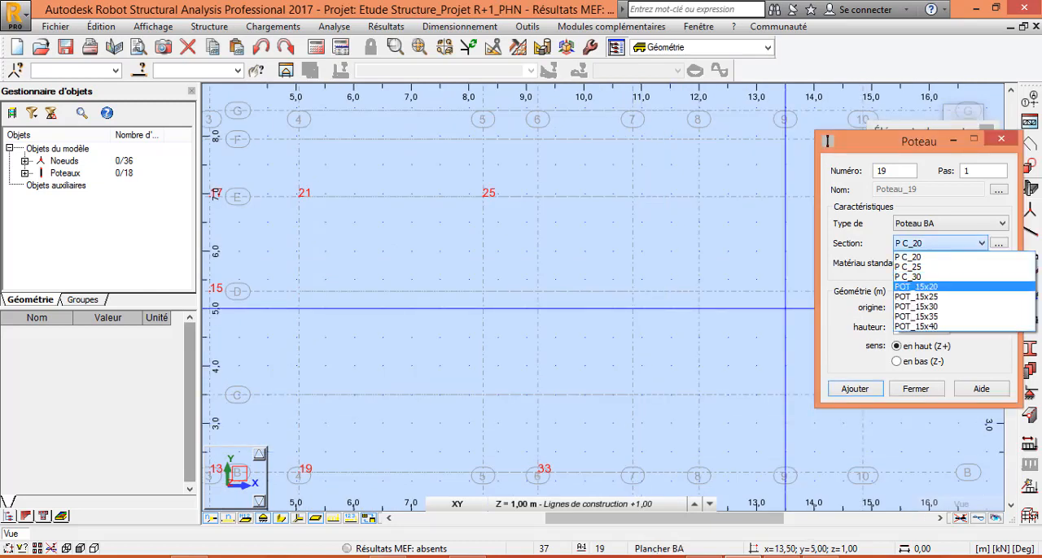
pyautogui.click(936, 286)
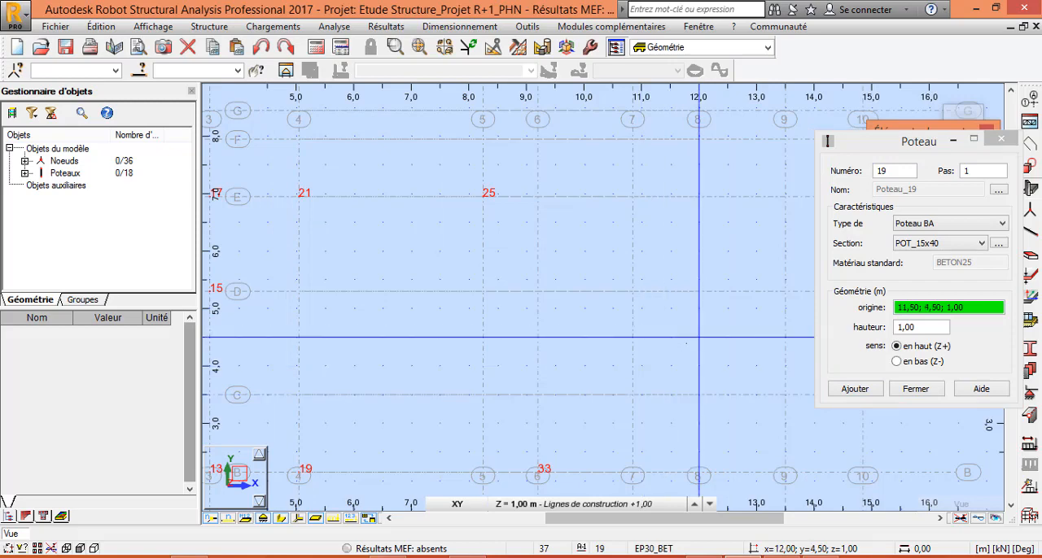
pyautogui.rightClick(699, 336)
pyautogui.press('Escape')
# Set the column section to POT_15x20 and place columns on axis 7 at axes B, E, G and H.
pyautogui.scroll(-3, 661, 363)
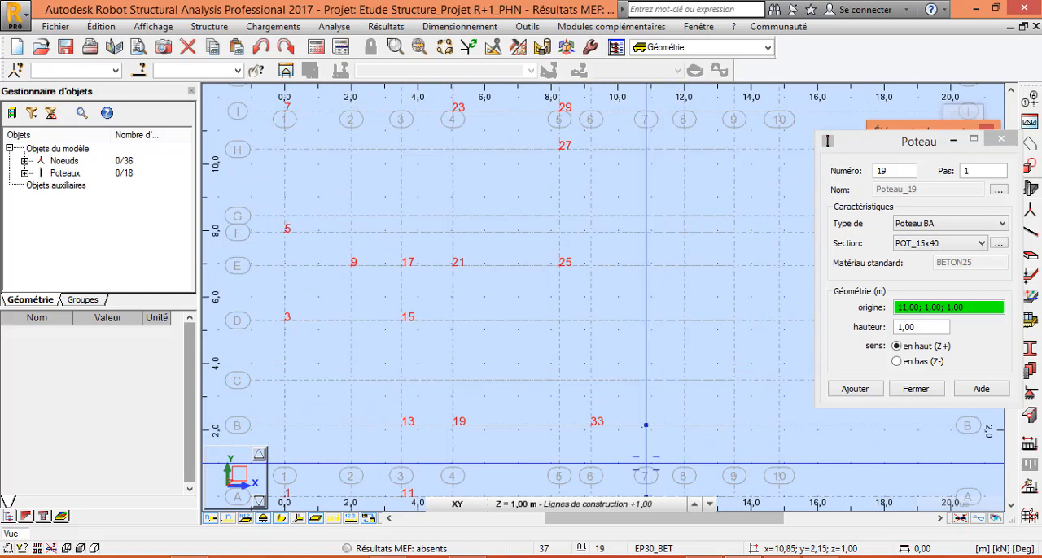
pyautogui.click(980, 244)
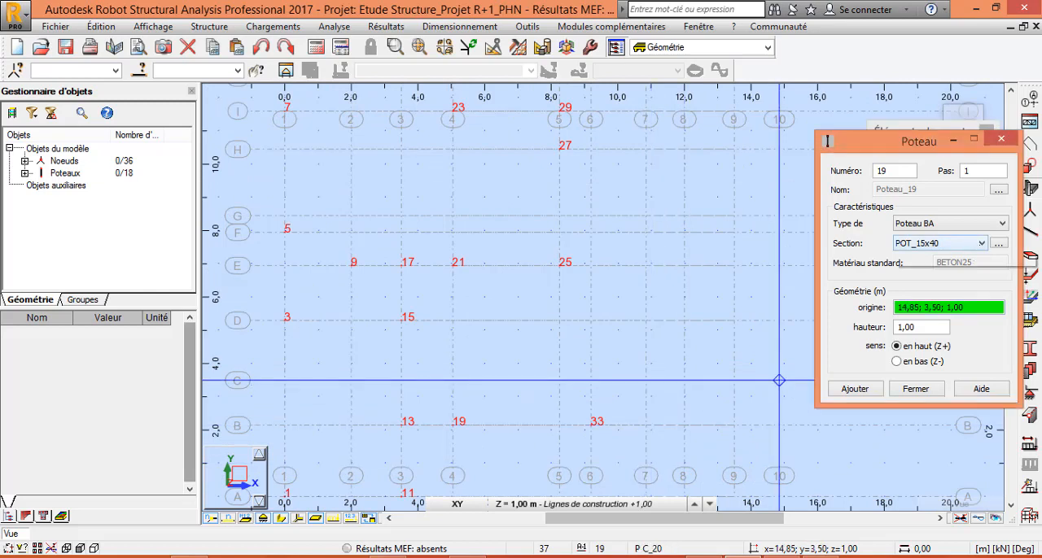
pyautogui.click(936, 287)
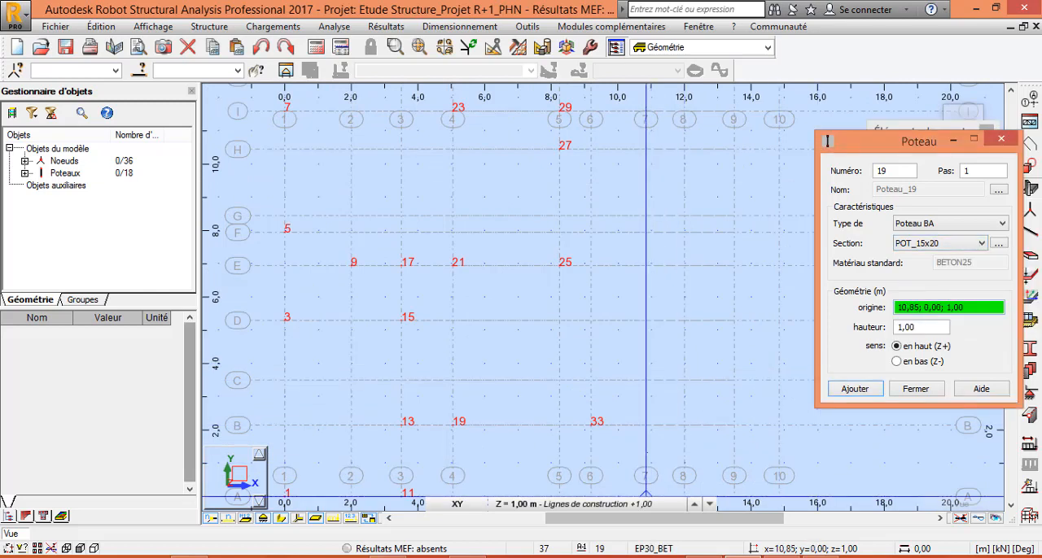
pyautogui.click(646, 425)
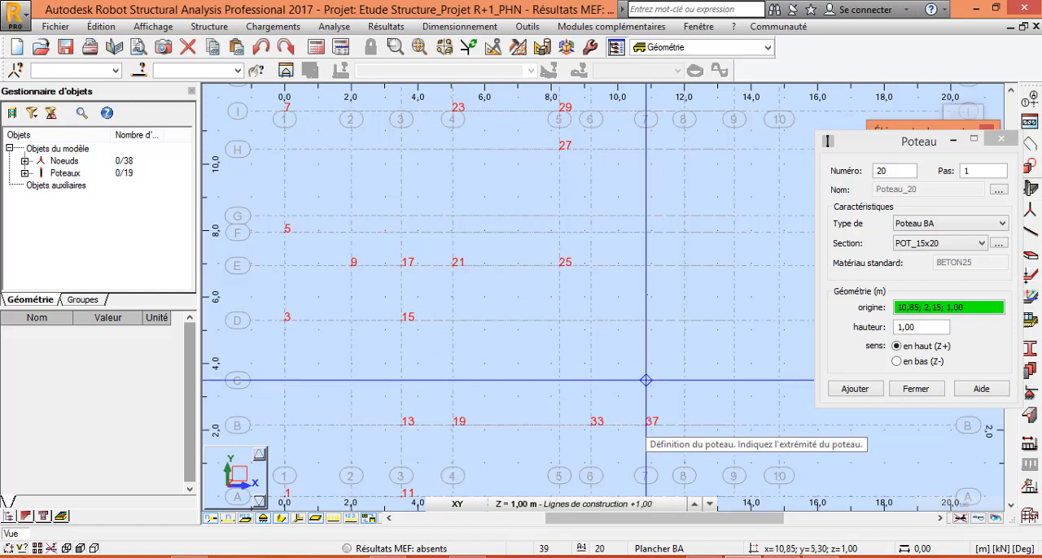
pyautogui.click(645, 265)
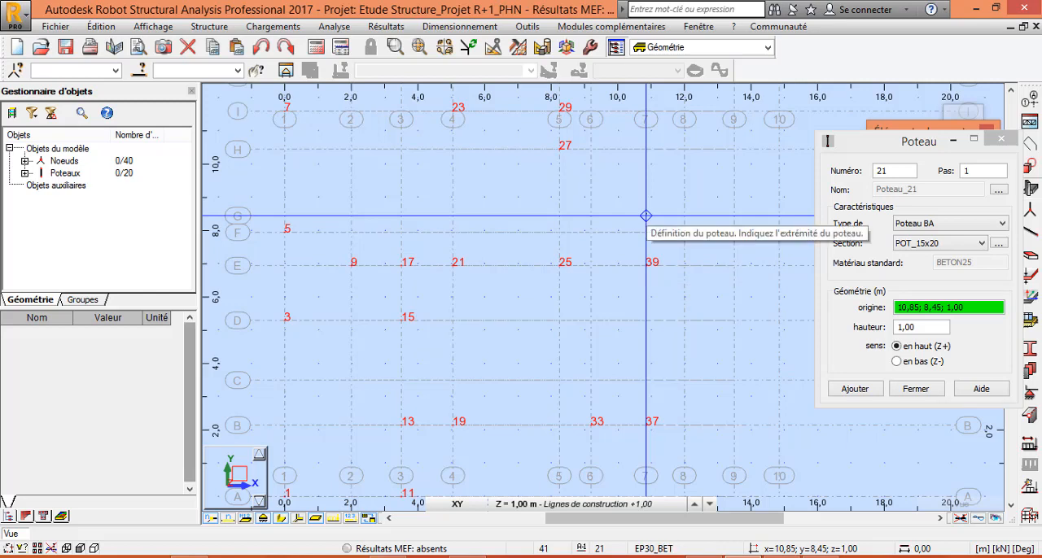
pyautogui.click(646, 215)
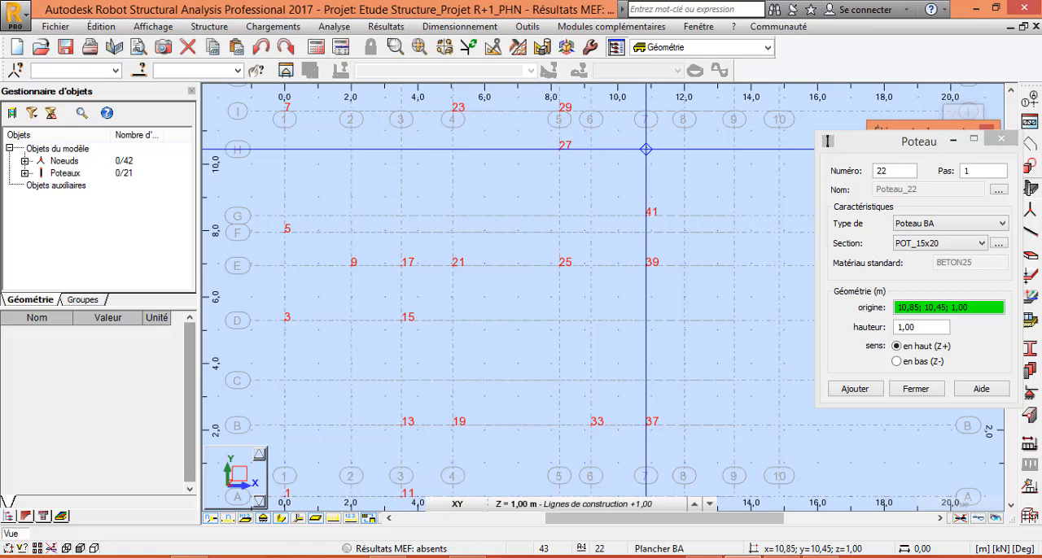
pyautogui.click(646, 149)
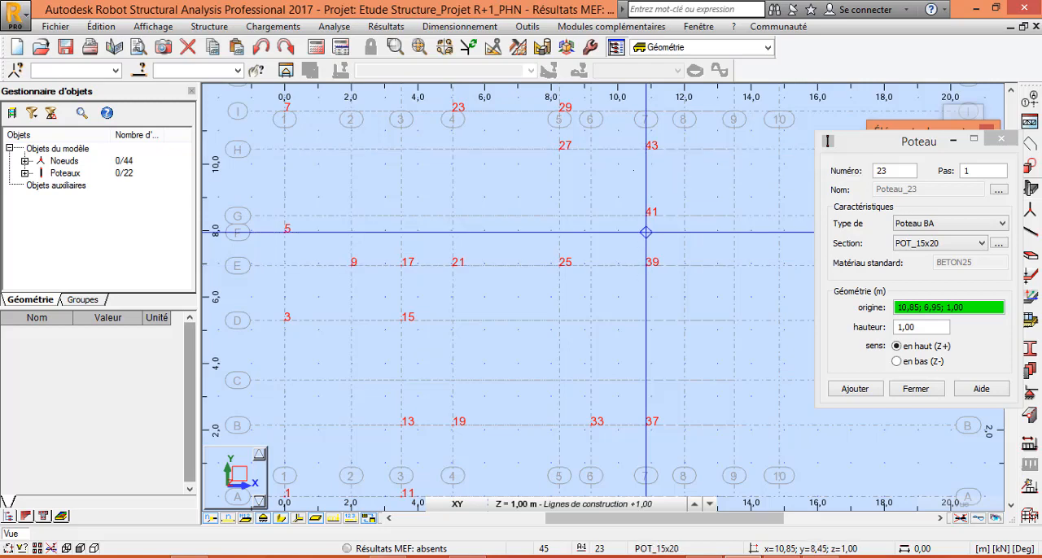
# Place POT_15x20 columns at the intersections of axis 7 with axes I and L.
pyautogui.scroll(3, 646, 112)
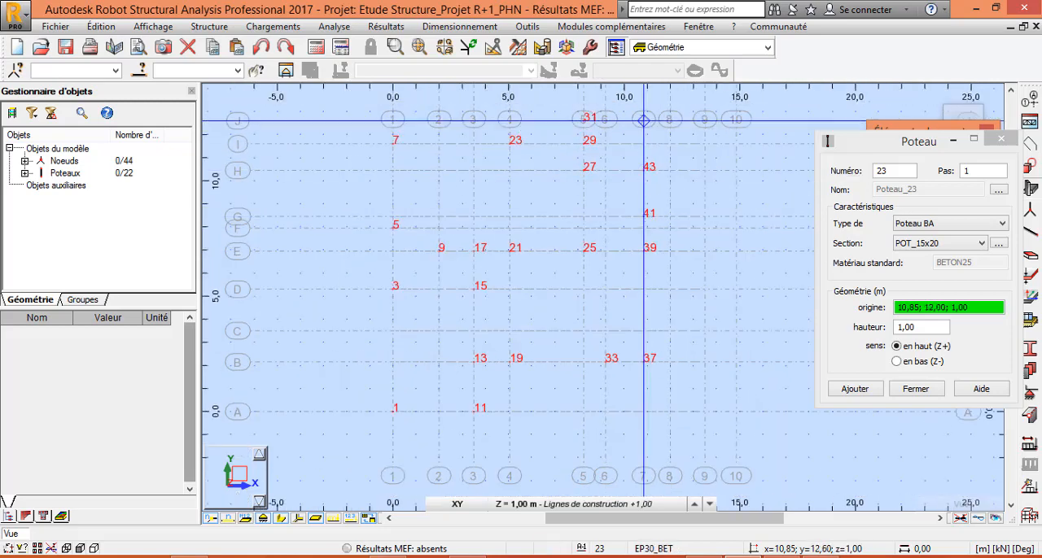
pyautogui.scroll(3, 639, 139)
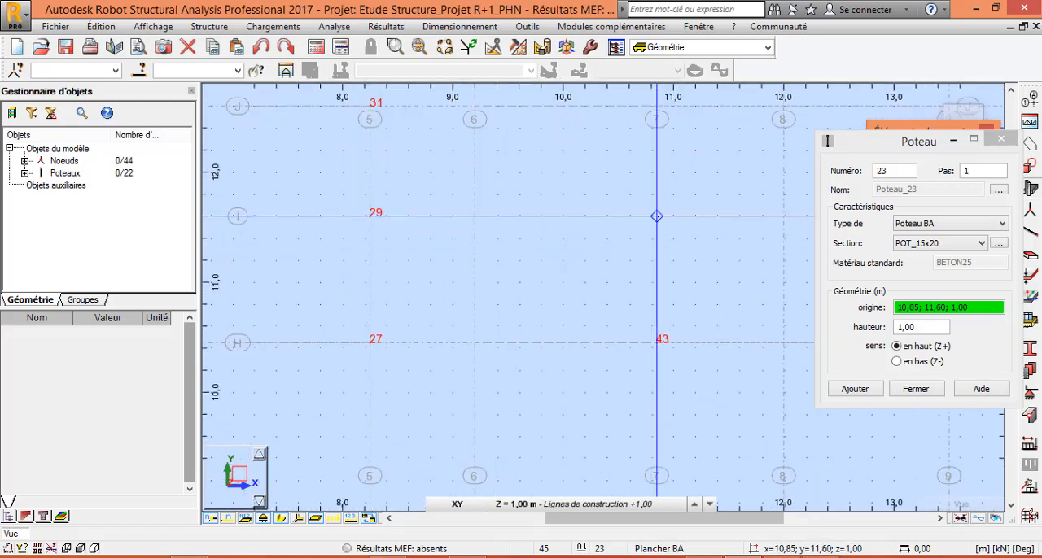
pyautogui.click(657, 217)
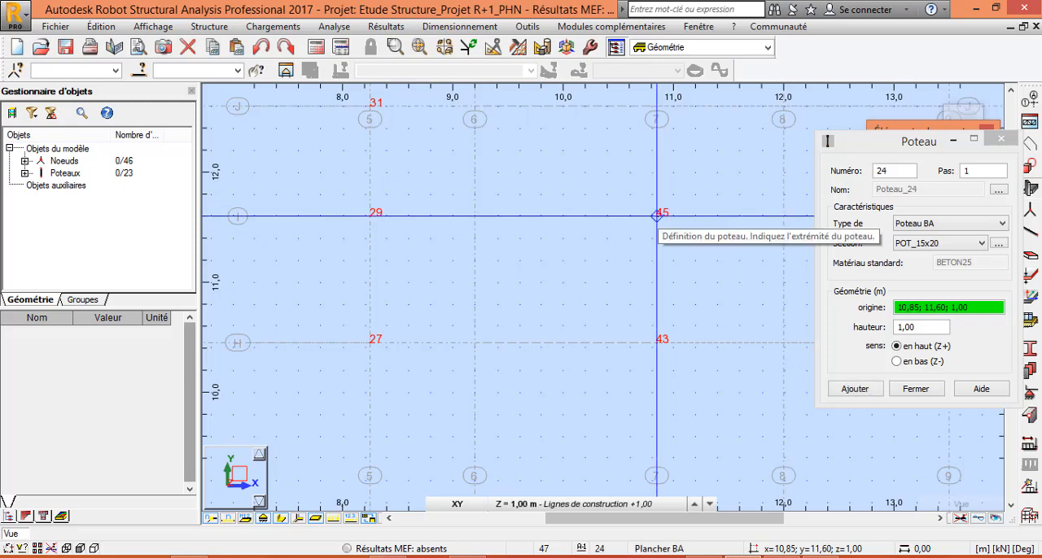
pyautogui.scroll(-5, 657, 223)
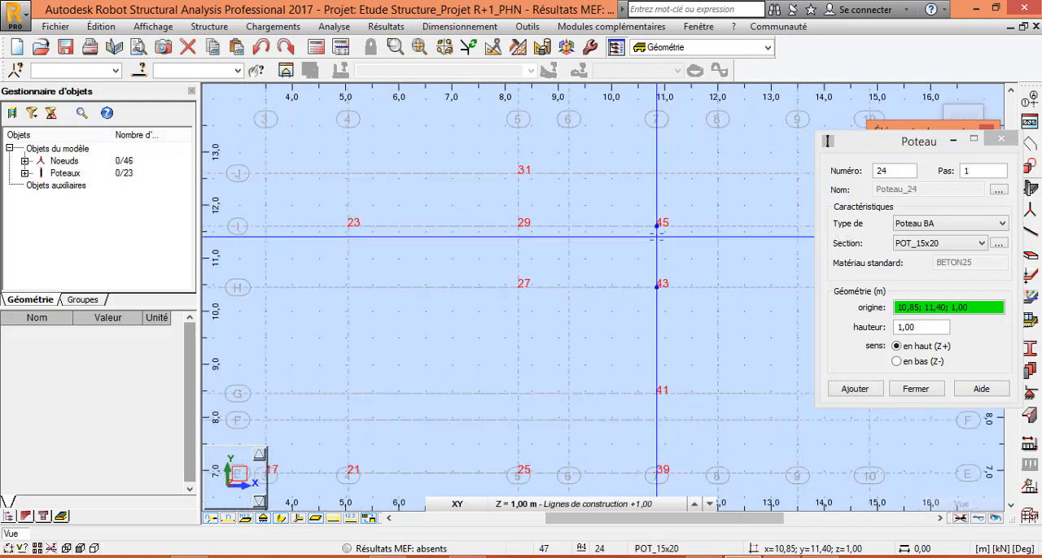
pyautogui.scroll(-3, 656, 233)
pyautogui.scroll(3, 658, 137)
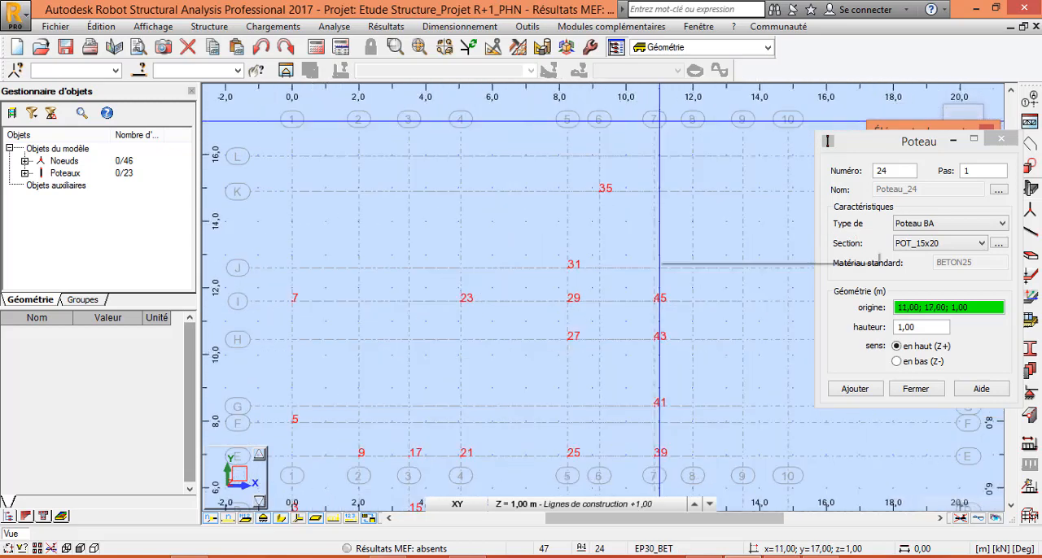
pyautogui.click(652, 167)
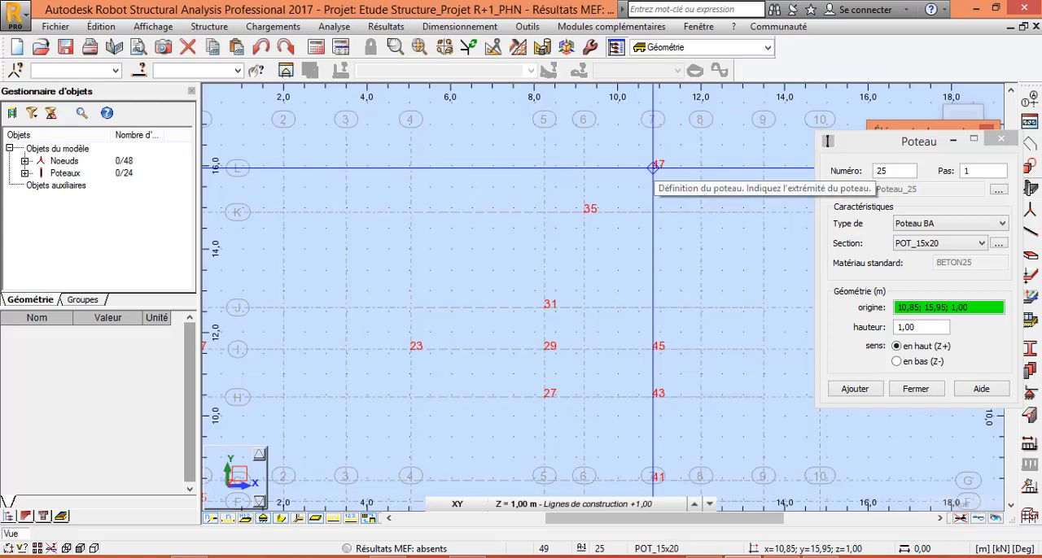
# Place POT_15x20 columns at the intersections of axis 8 with axes C and E.
pyautogui.scroll(-5, 595, 214)
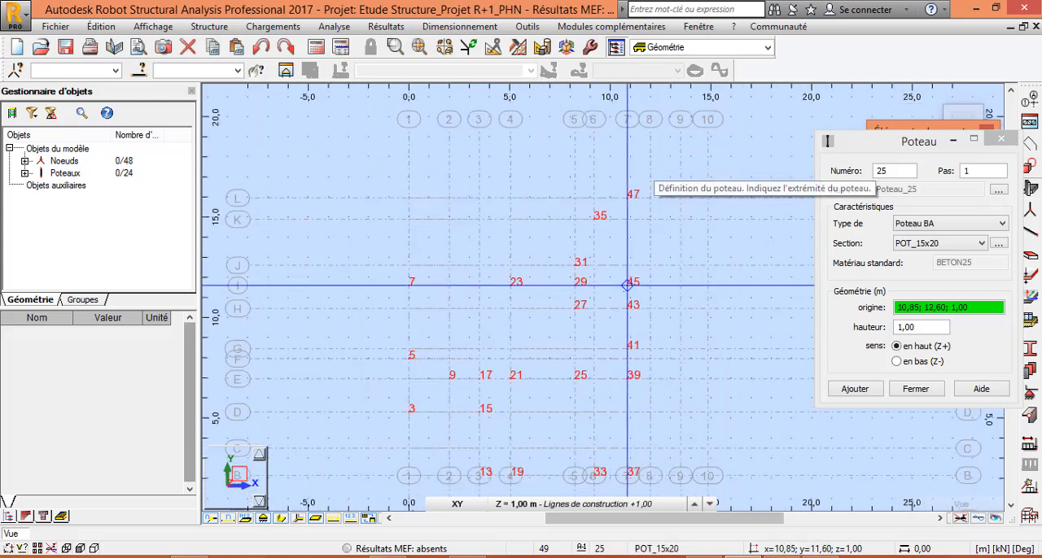
pyautogui.scroll(5, 640, 472)
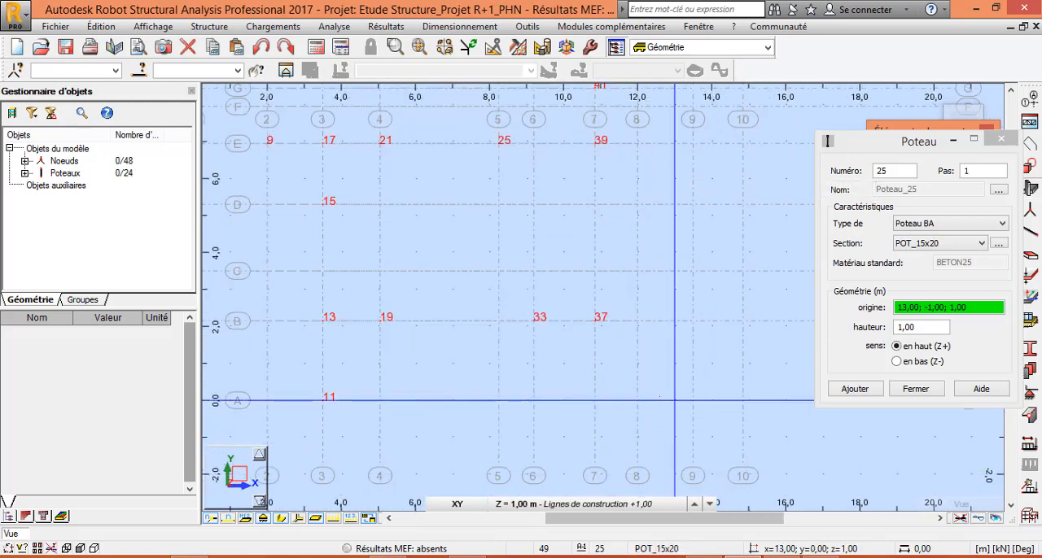
pyautogui.scroll(2, 677, 423)
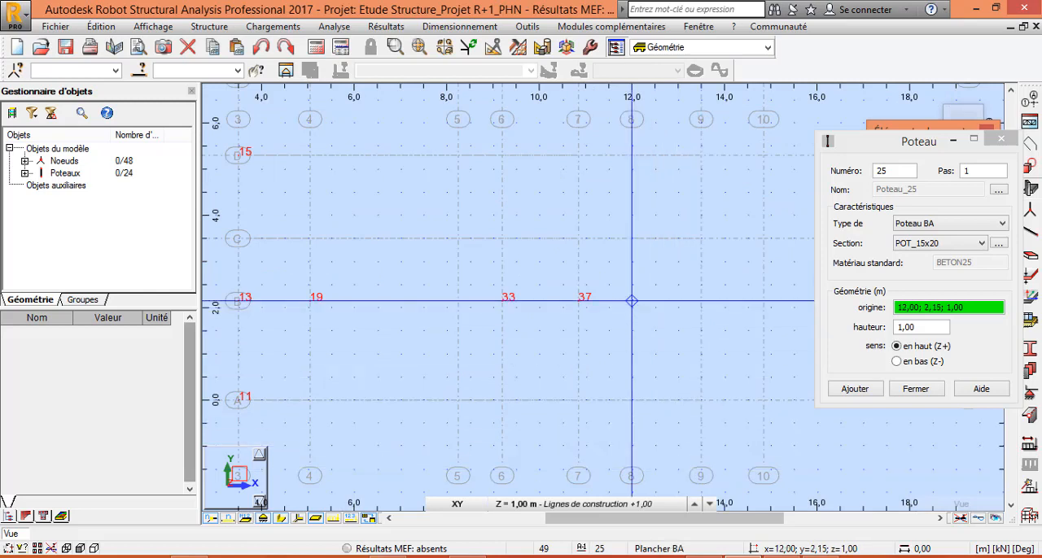
pyautogui.click(631, 238)
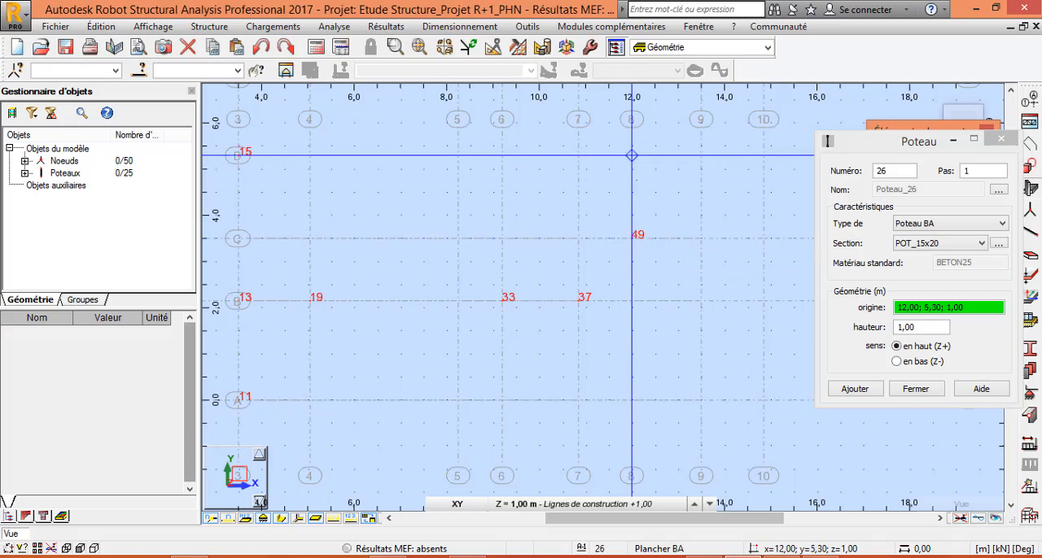
pyautogui.scroll(-3, 632, 239)
pyautogui.scroll(6, 633, 132)
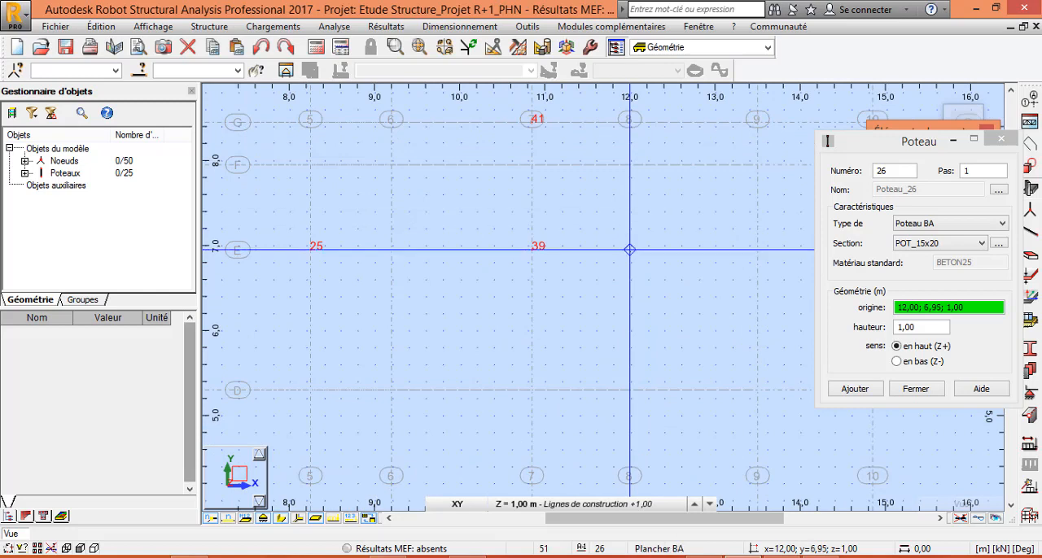
pyautogui.click(629, 249)
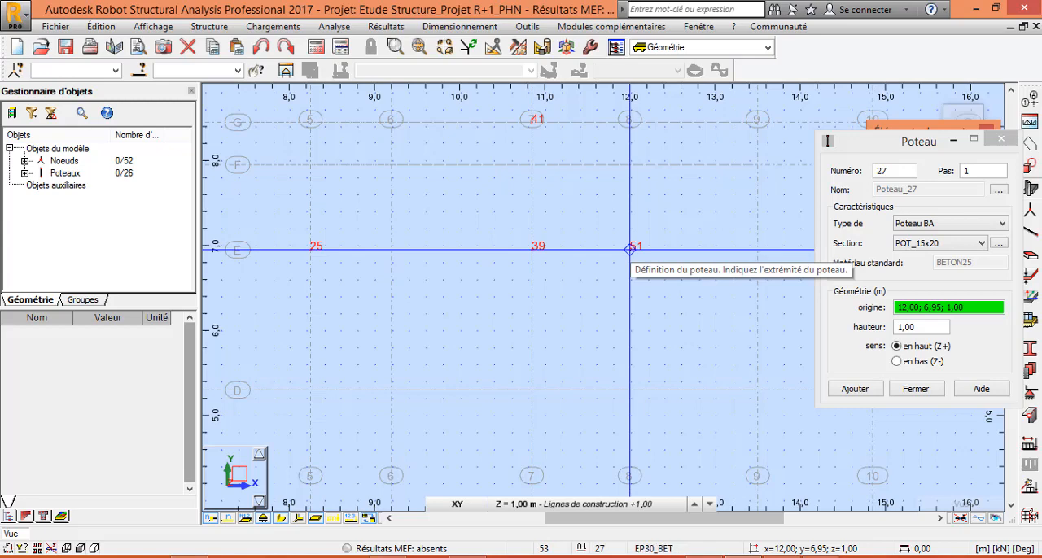
# Place a POT_15x20 column at the intersection of axes 8 and I.
pyautogui.scroll(-4, 629, 249)
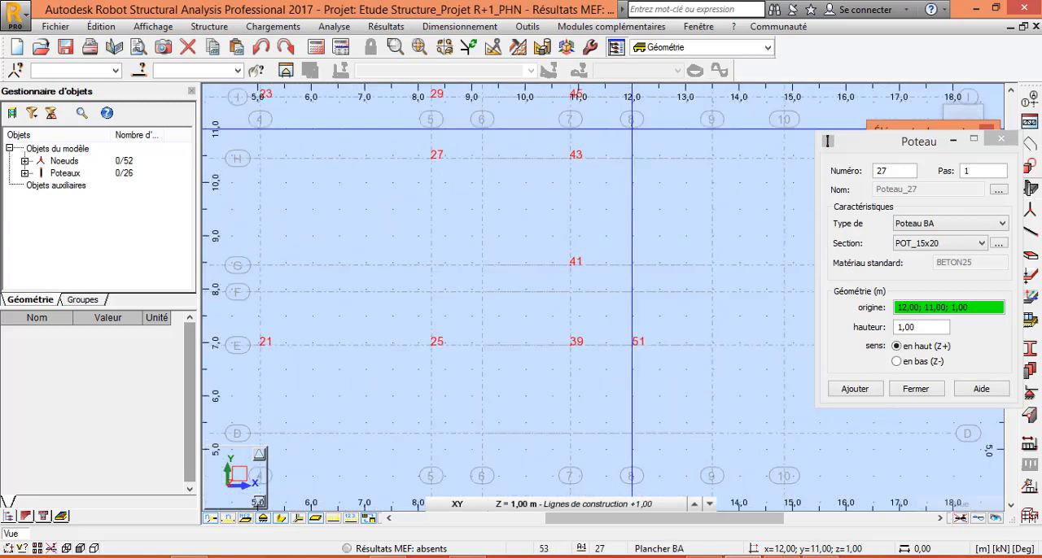
pyautogui.scroll(4, 631, 129)
pyautogui.scroll(-5, 632, 290)
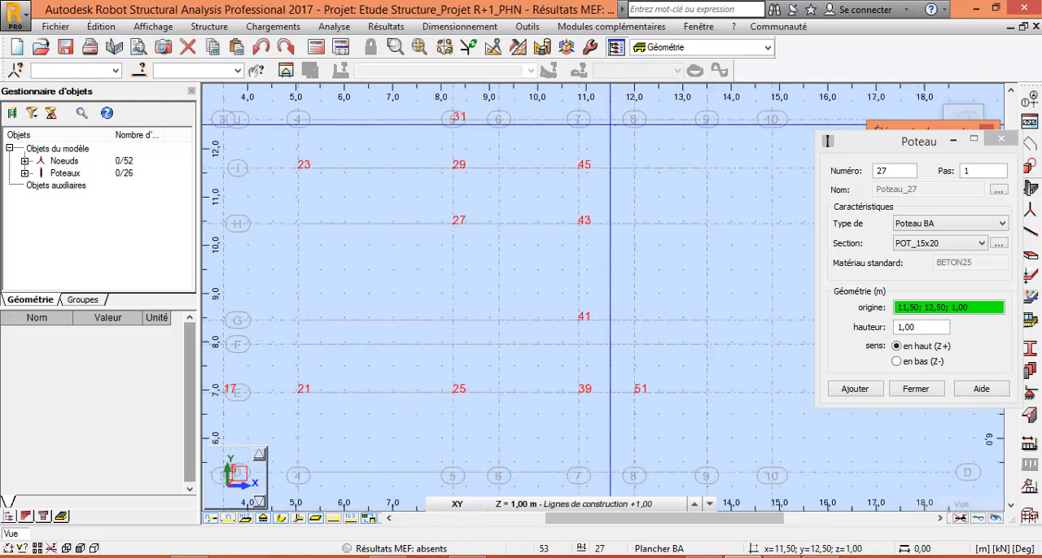
pyautogui.scroll(5, 609, 123)
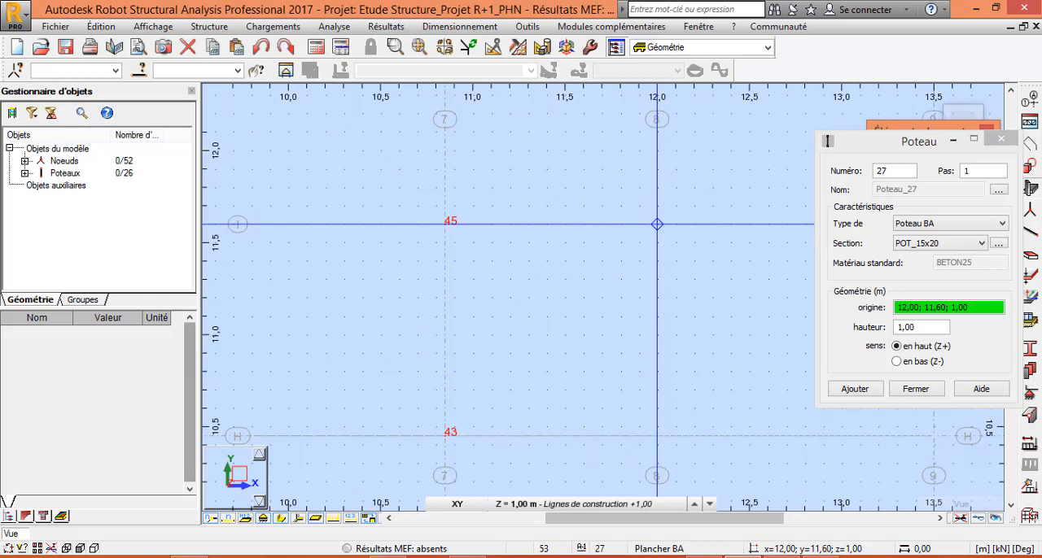
pyautogui.click(656, 224)
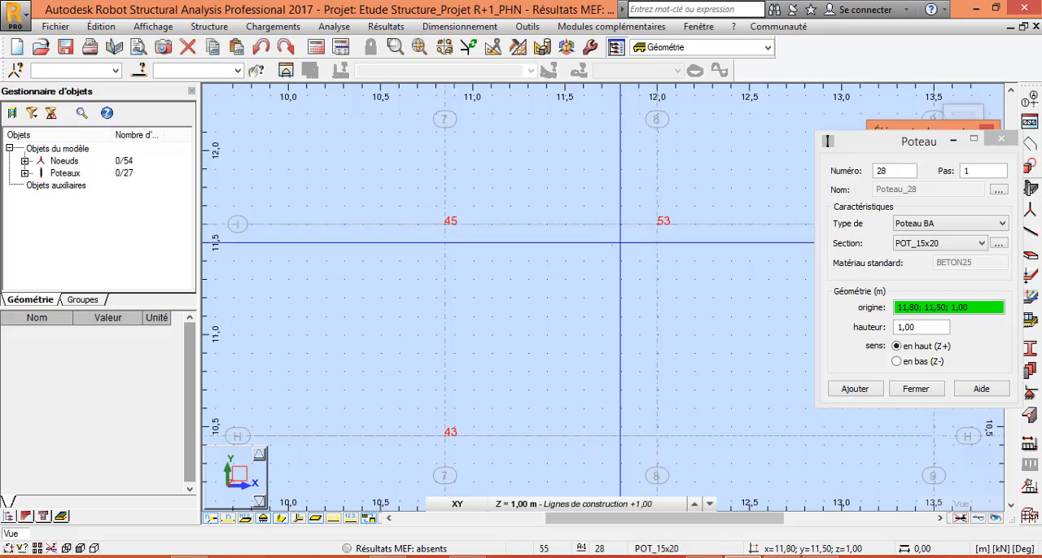
# Place a POT_15x20 column at the intersection of axes 9 and L.
pyautogui.scroll(-3, 657, 224)
pyautogui.scroll(5, 626, 187)
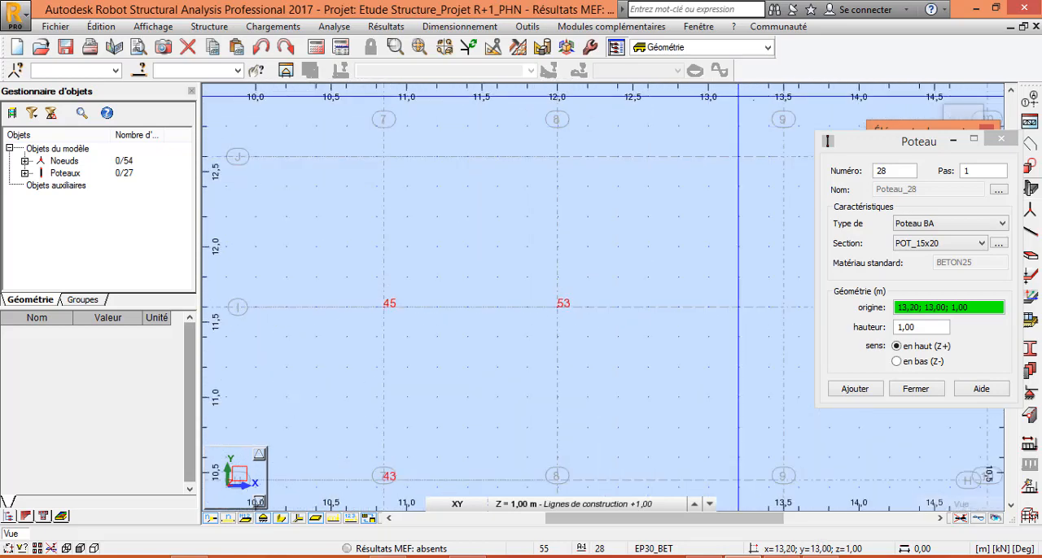
pyautogui.scroll(-2, 675, 307)
pyautogui.scroll(-6, 675, 306)
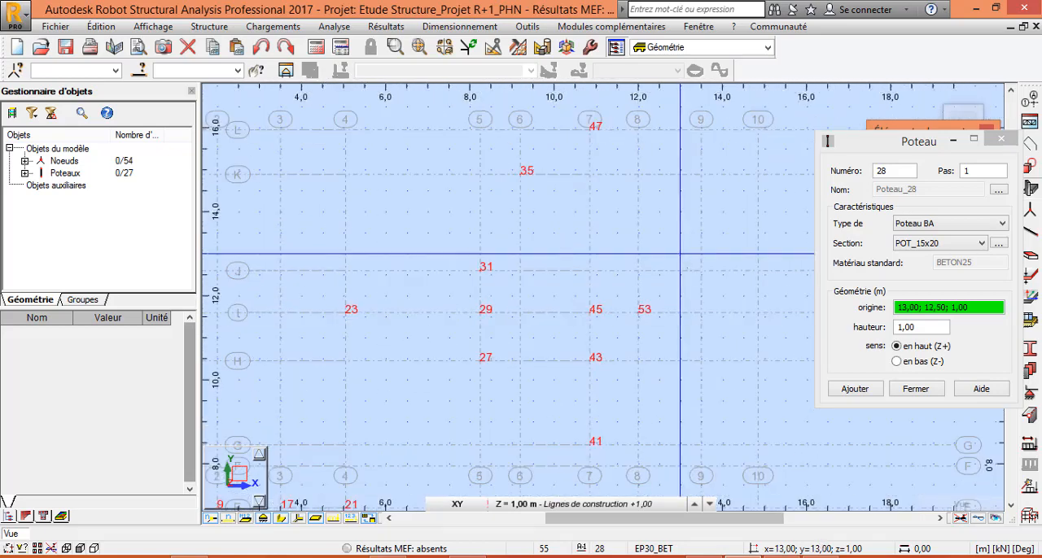
pyautogui.scroll(3, 685, 300)
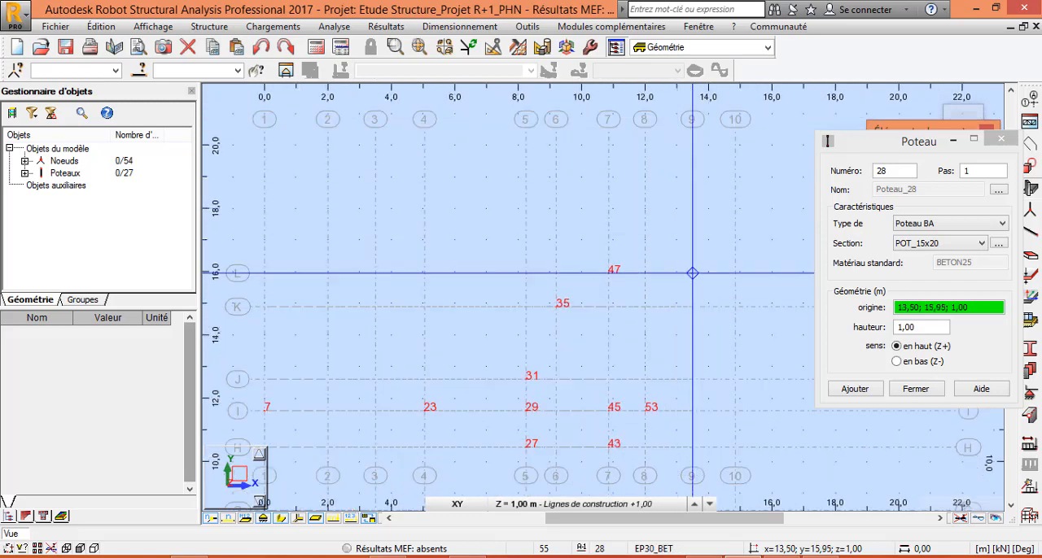
pyautogui.click(692, 273)
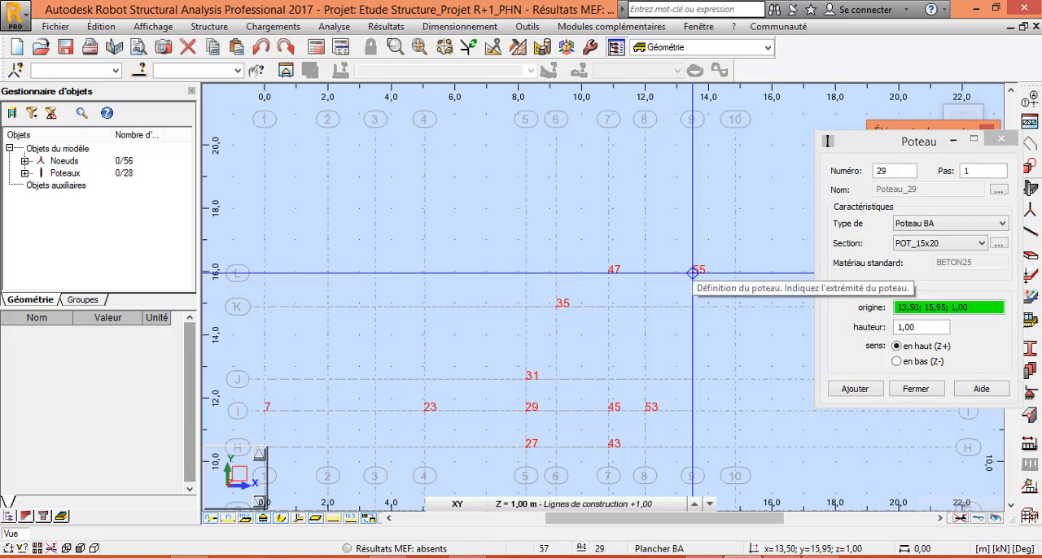
# Place POT_15x20 columns at the intersections of axis 10 with axes B, C and I, and finish column placement.
pyautogui.scroll(-6, 692, 272)
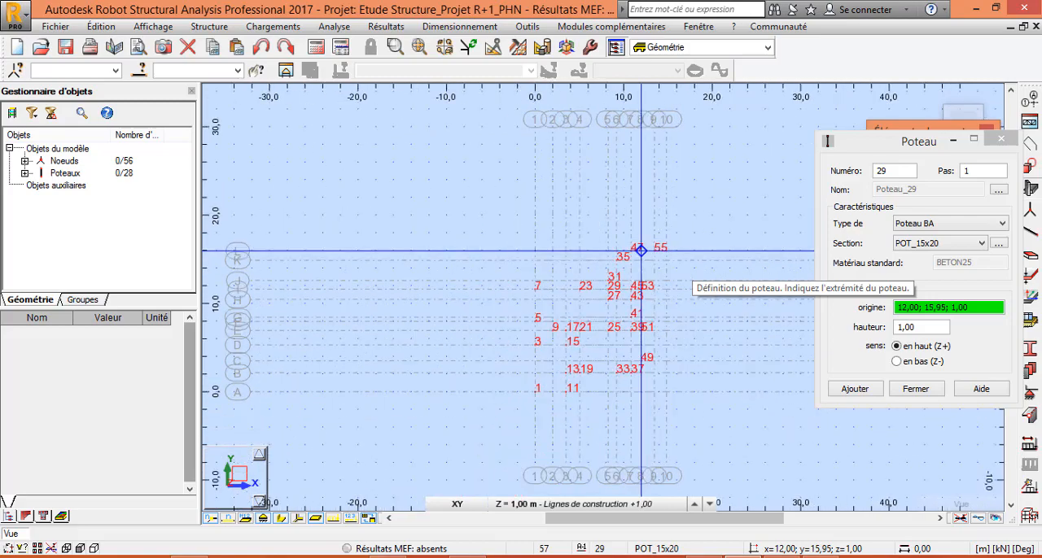
pyautogui.scroll(4, 643, 244)
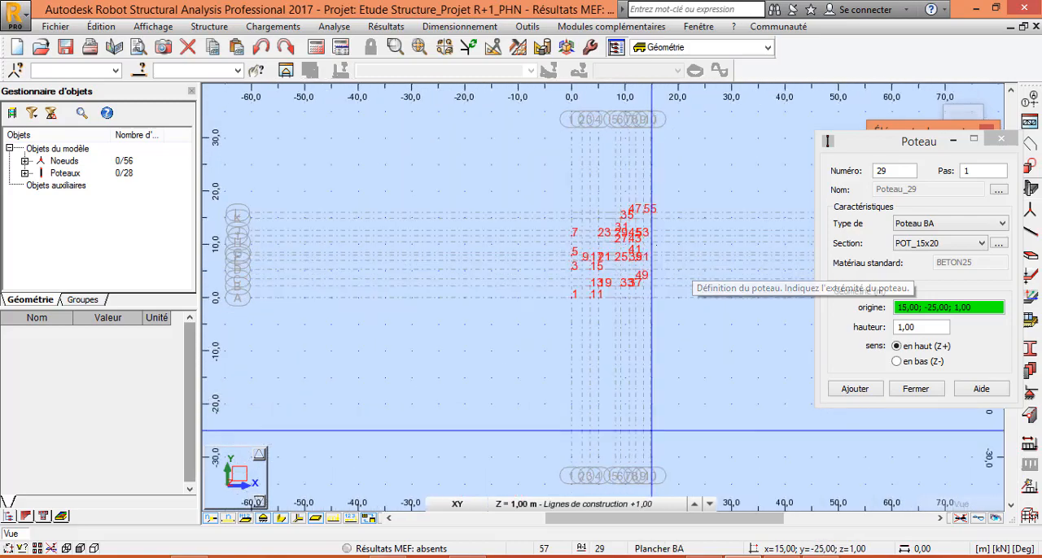
pyautogui.scroll(3, 657, 229)
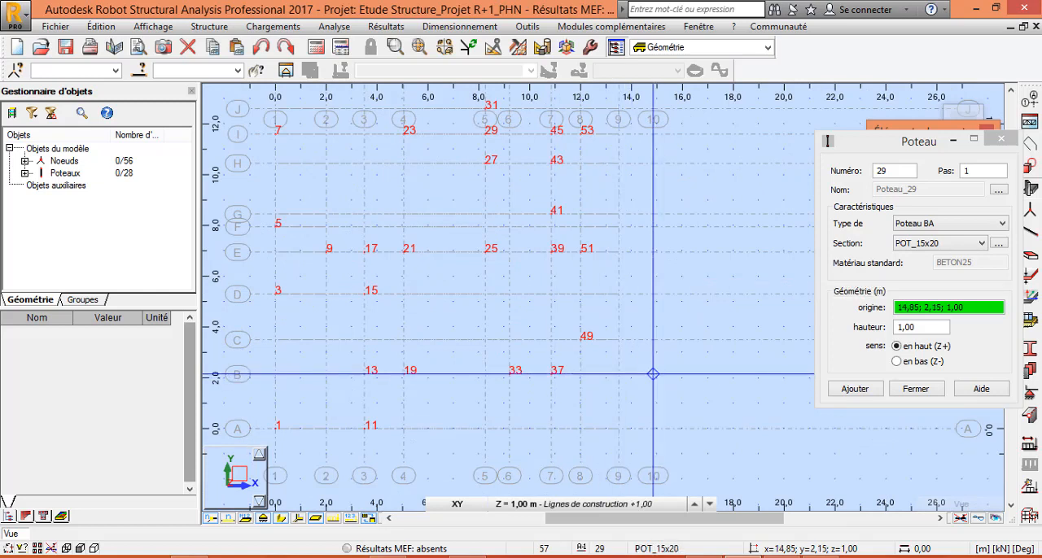
pyautogui.click(652, 374)
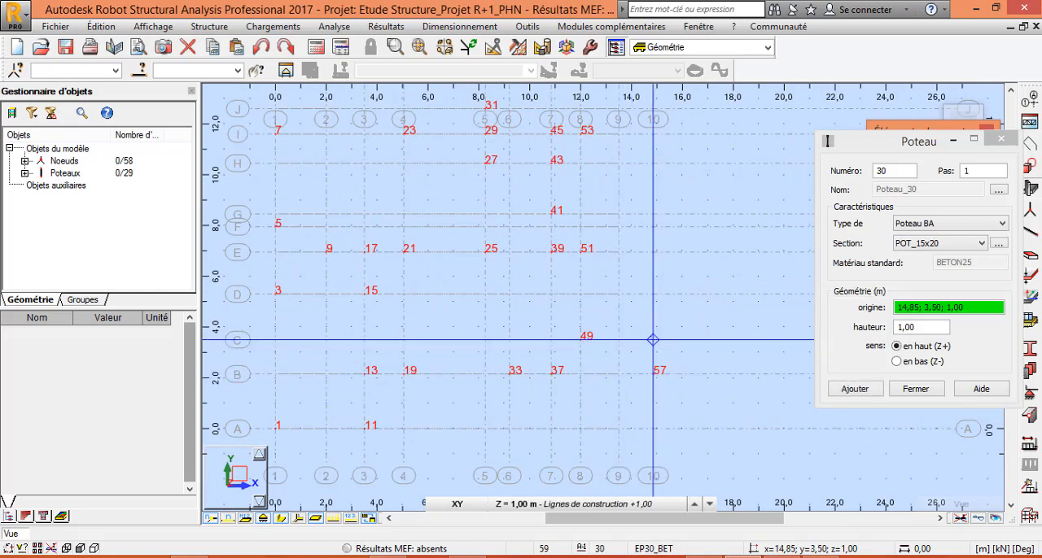
pyautogui.click(652, 340)
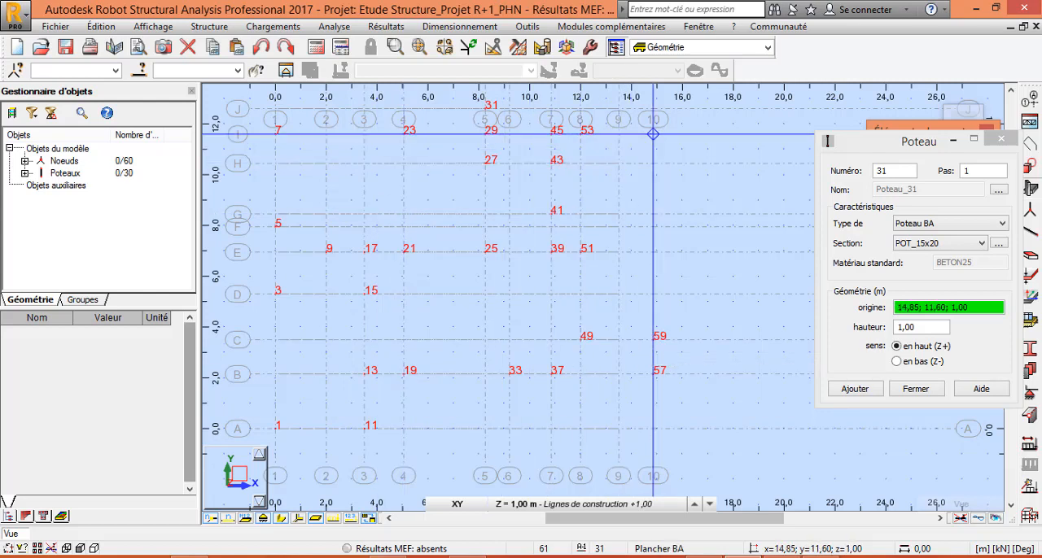
pyautogui.click(653, 133)
pyautogui.scroll(-3, 681, 329)
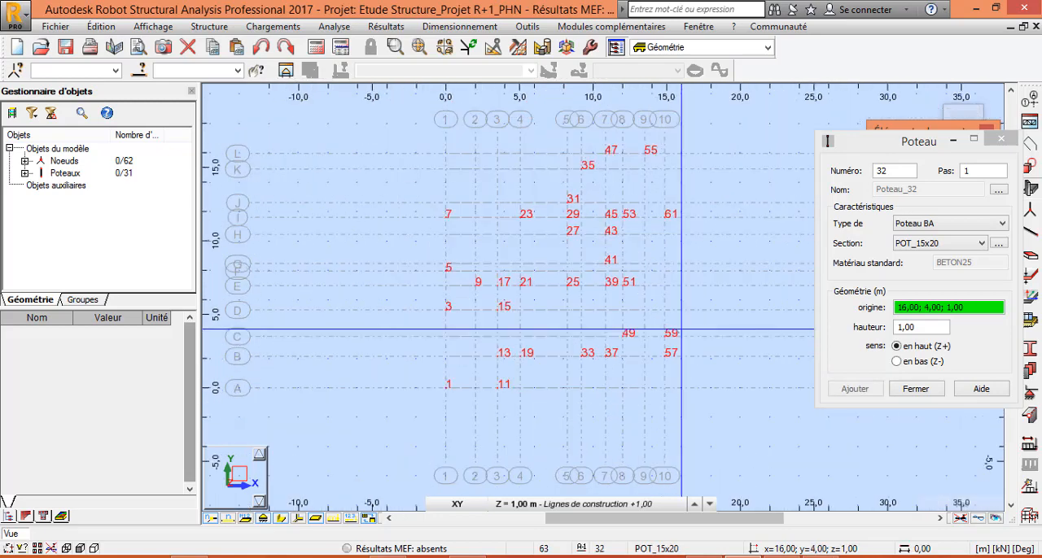
pyautogui.scroll(-2, 680, 329)
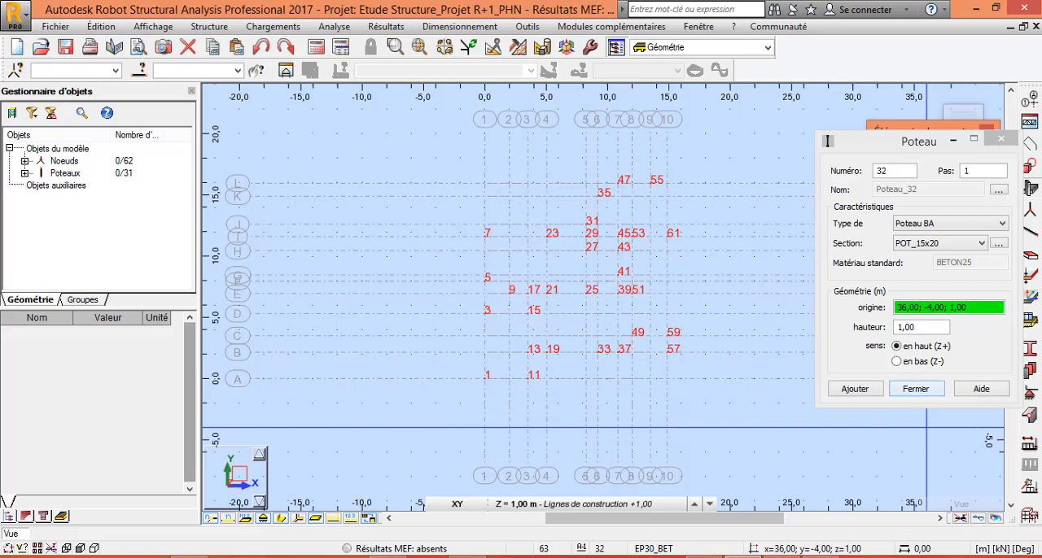
pyautogui.click(915, 389)
pyautogui.click(420, 48)
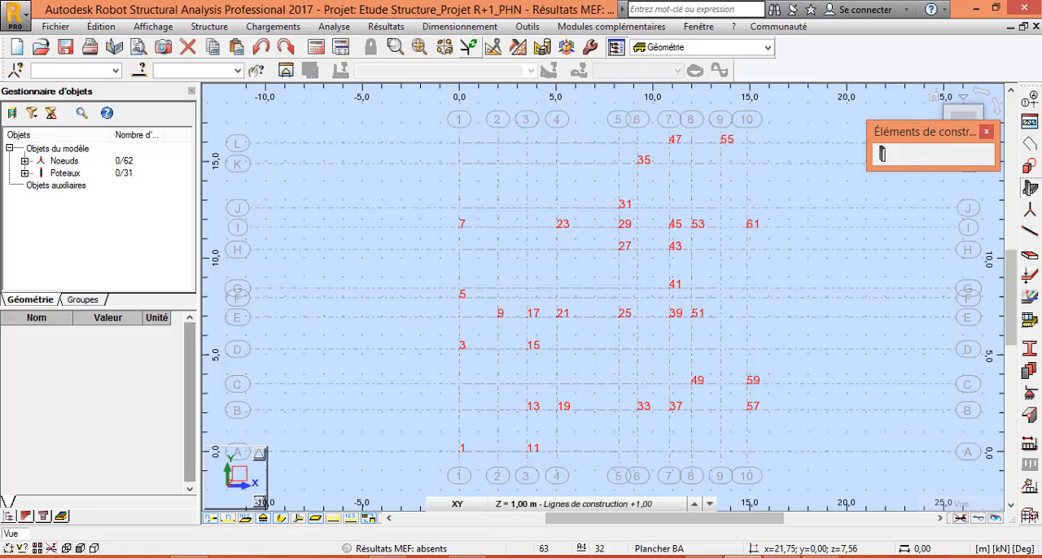
pyautogui.click(986, 132)
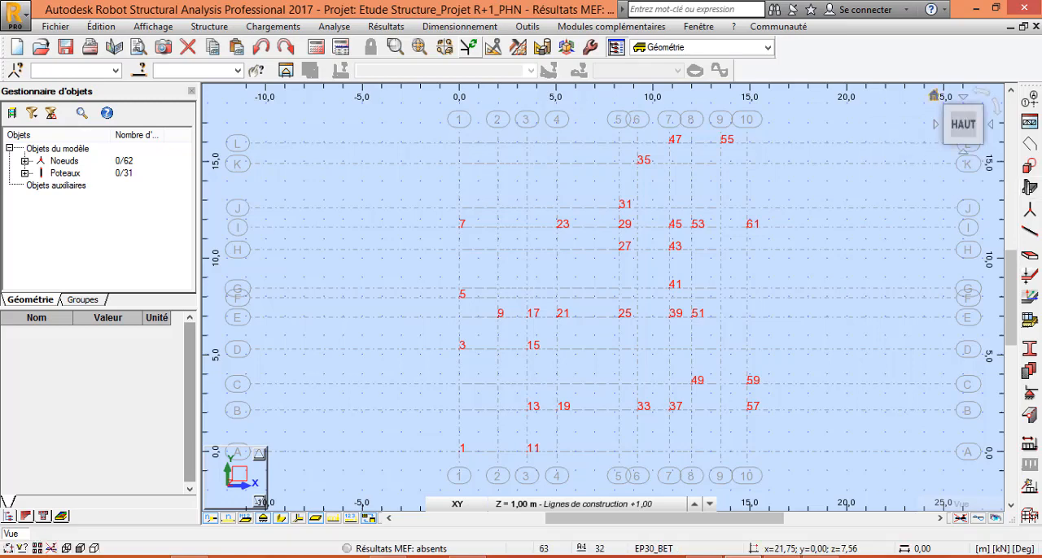
# Examine the placed columns in 3D, checking their base position against the +0.00 and +1.00 construction levels.
pyautogui.click(934, 95)
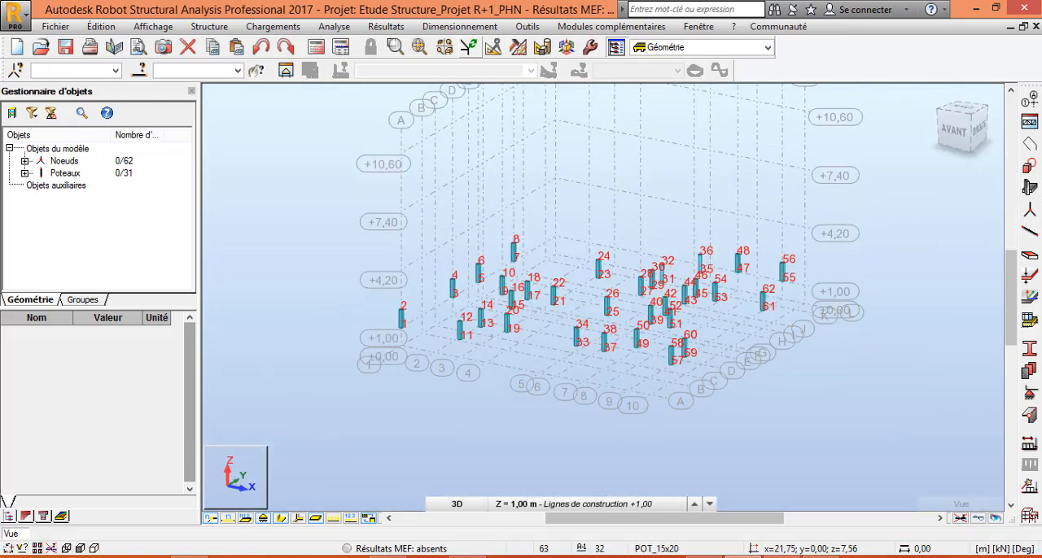
pyautogui.scroll(4, 491, 337)
pyautogui.keyDown('shift'); pyautogui.moveTo(490, 336); pyautogui.dragTo(539, 336, button='middle'); pyautogui.keyUp('shift')
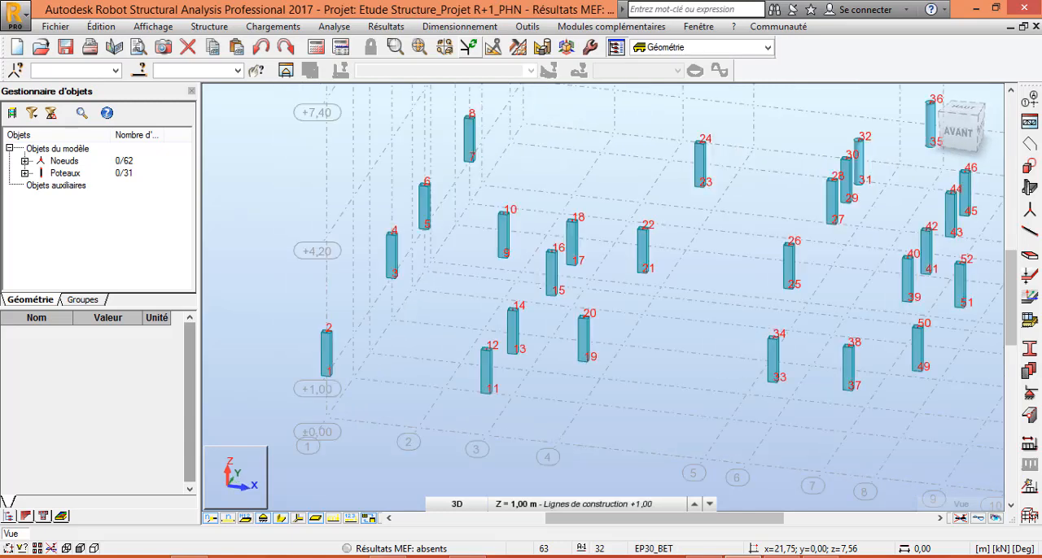
pyautogui.scroll(-4, 541, 285)
pyautogui.scroll(5, 455, 377)
pyautogui.keyDown('shift'); pyautogui.moveTo(455, 377); pyautogui.dragTo(440, 376, button='middle'); pyautogui.keyUp('shift')
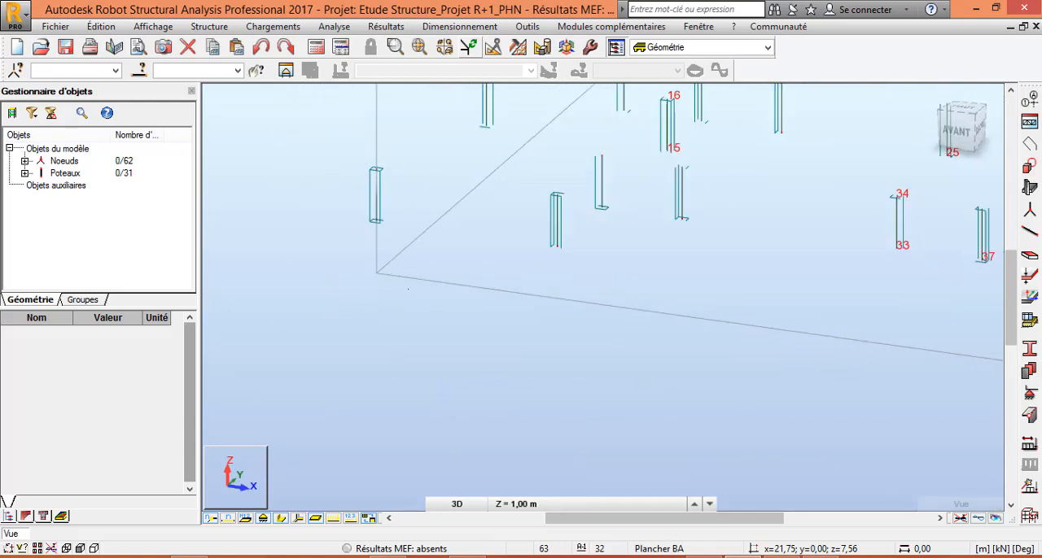
pyautogui.scroll(5, 399, 228)
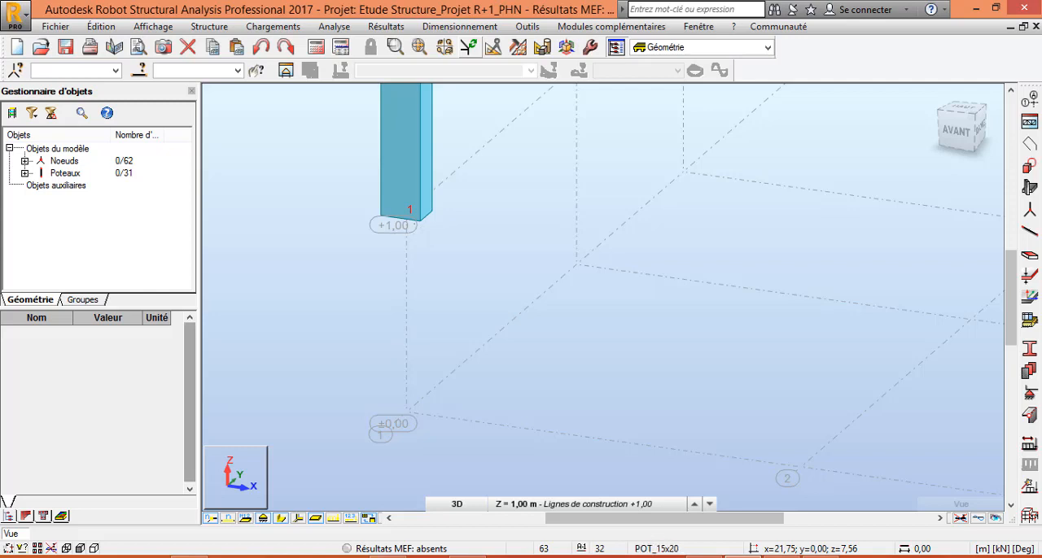
pyautogui.scroll(2, 404, 448)
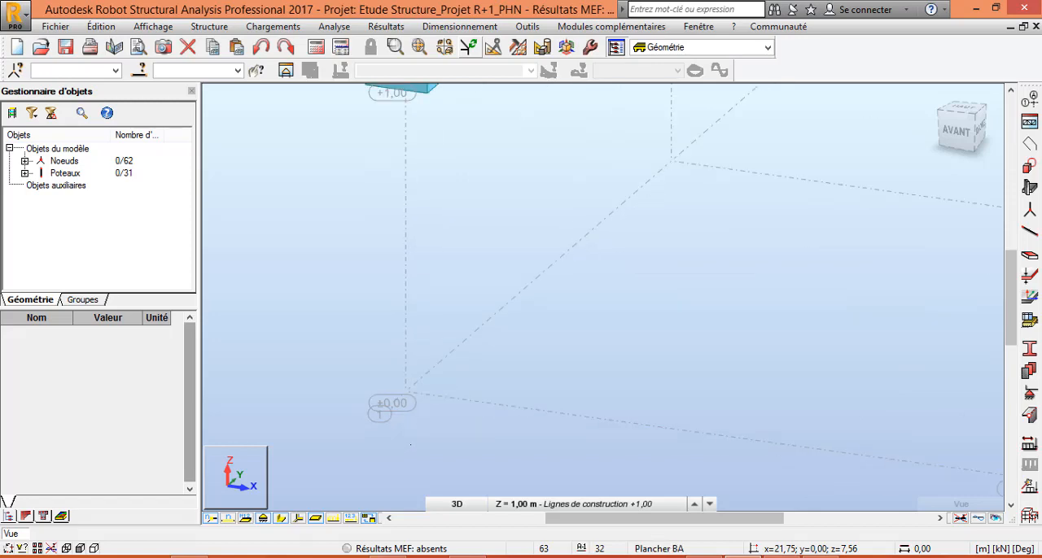
pyautogui.scroll(-4, 407, 407)
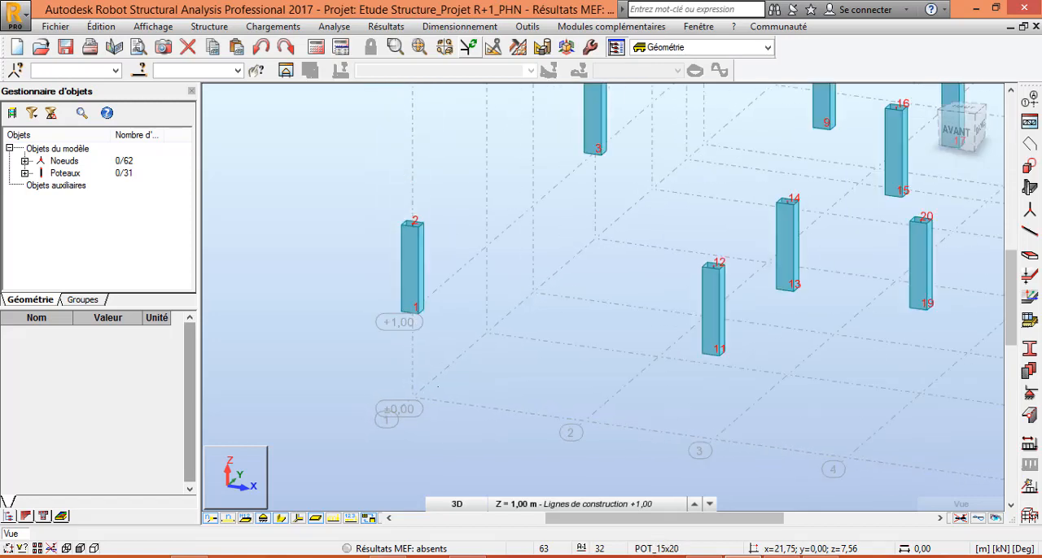
pyautogui.scroll(-2, 465, 275)
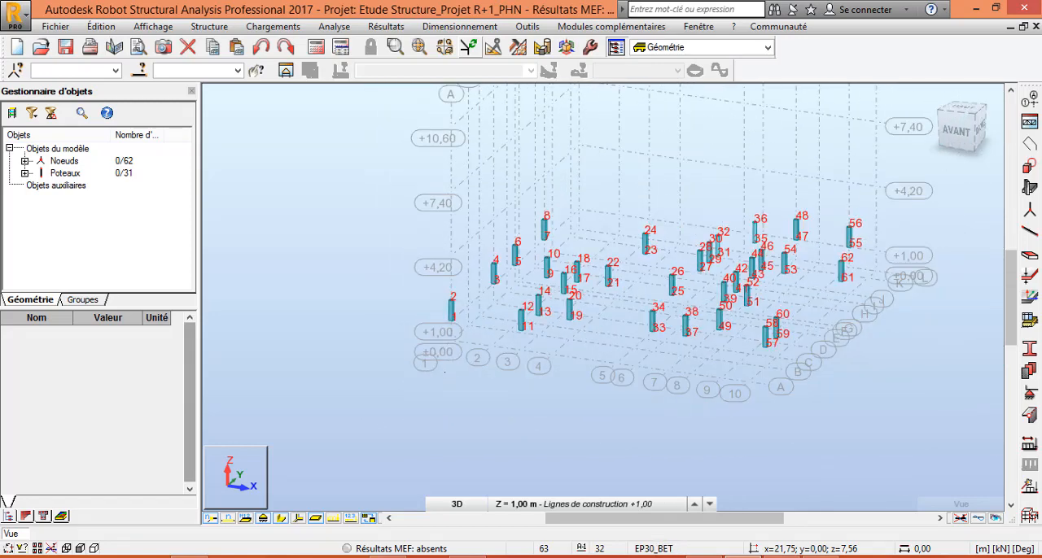
pyautogui.scroll(4, 445, 373)
pyautogui.scroll(-2, 433, 323)
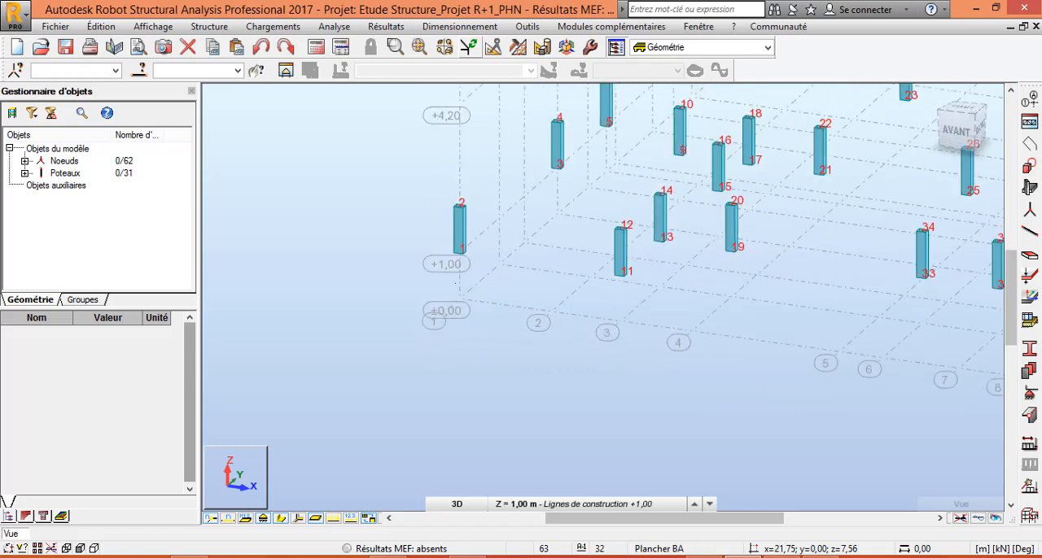
pyautogui.scroll(2, 433, 309)
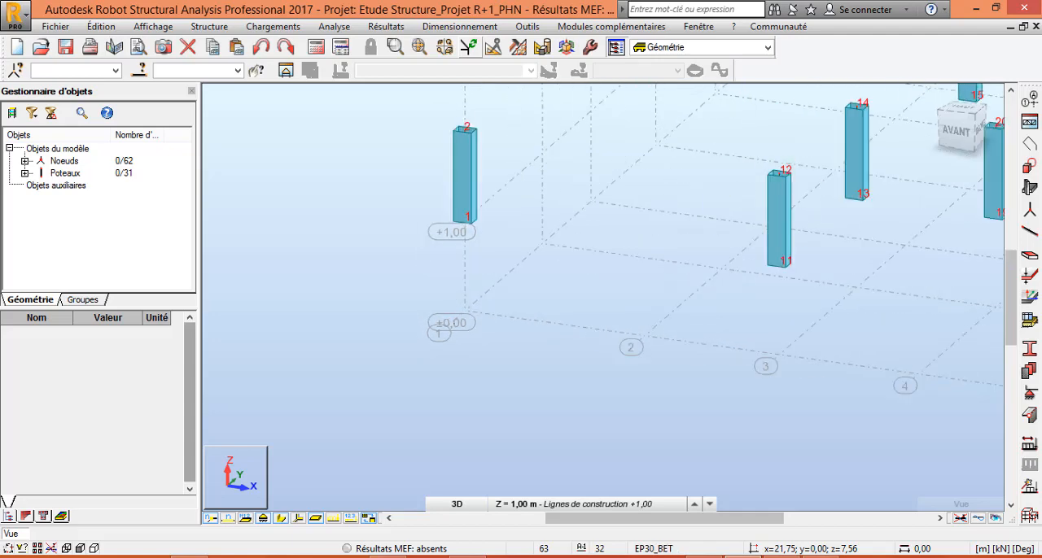
pyautogui.scroll(-5, 439, 350)
pyautogui.scroll(-4, 482, 336)
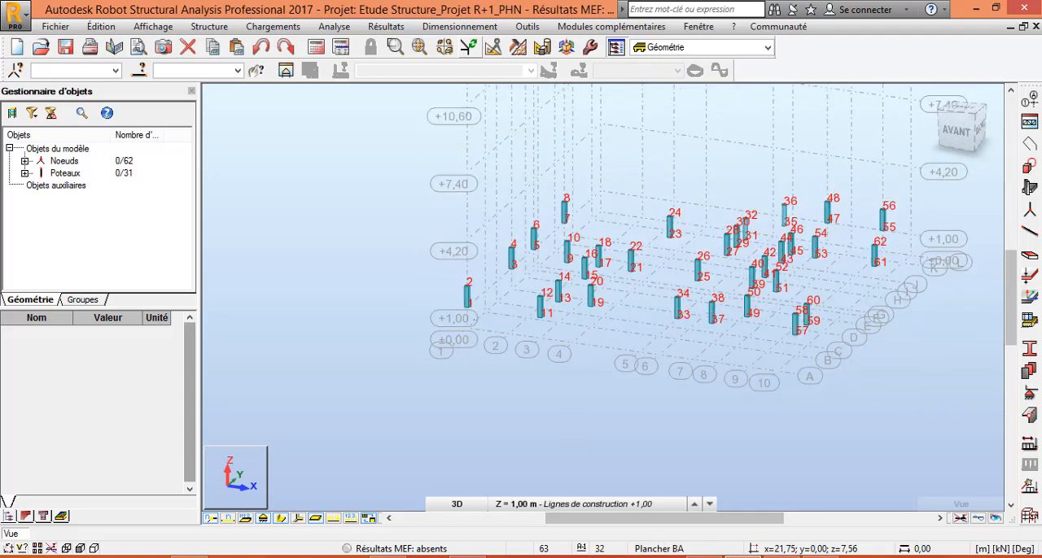
# Move all the columns and their nodes down 1 m from the XZ view, using the translation vector 0;0;-1.
pyautogui.rightClick(274, 292)
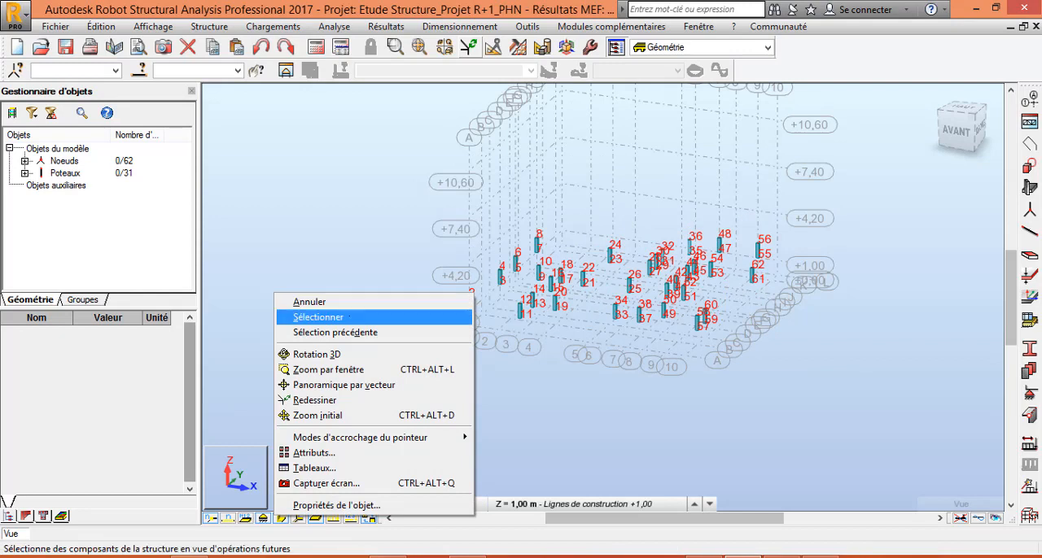
pyautogui.click(318, 316)
pyautogui.moveTo(905, 487); pyautogui.dragTo(414, 186)
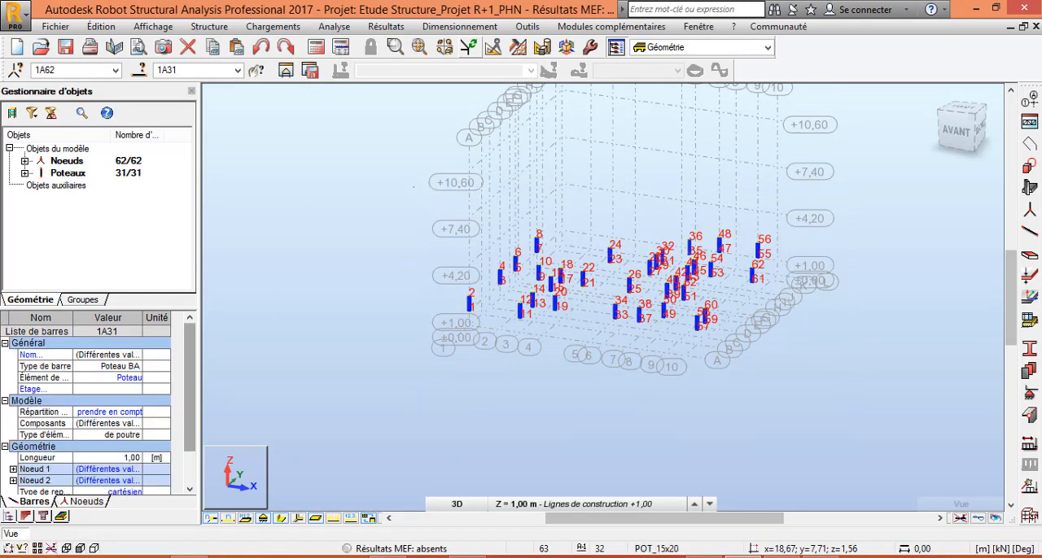
pyautogui.click(453, 504)
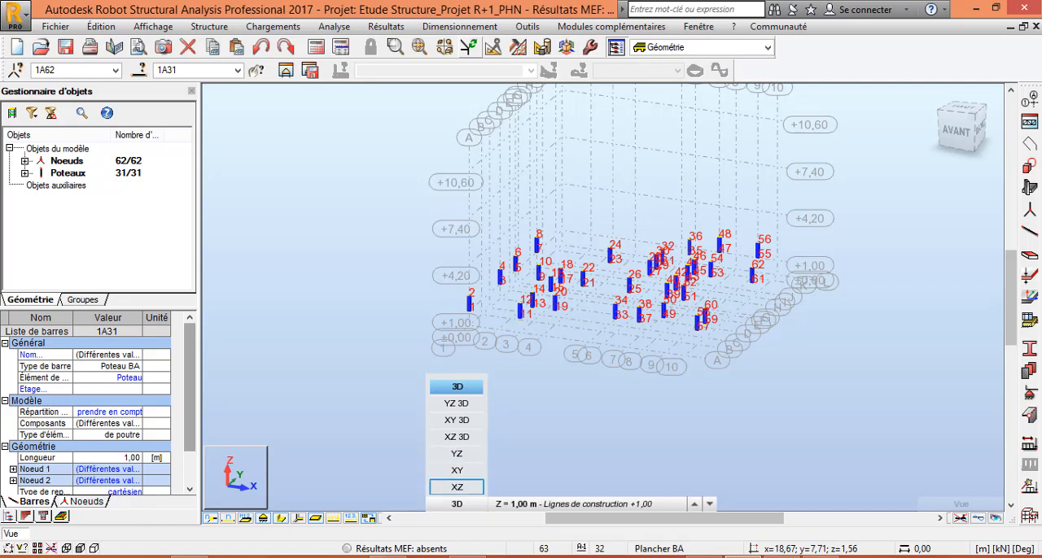
pyautogui.click(457, 487)
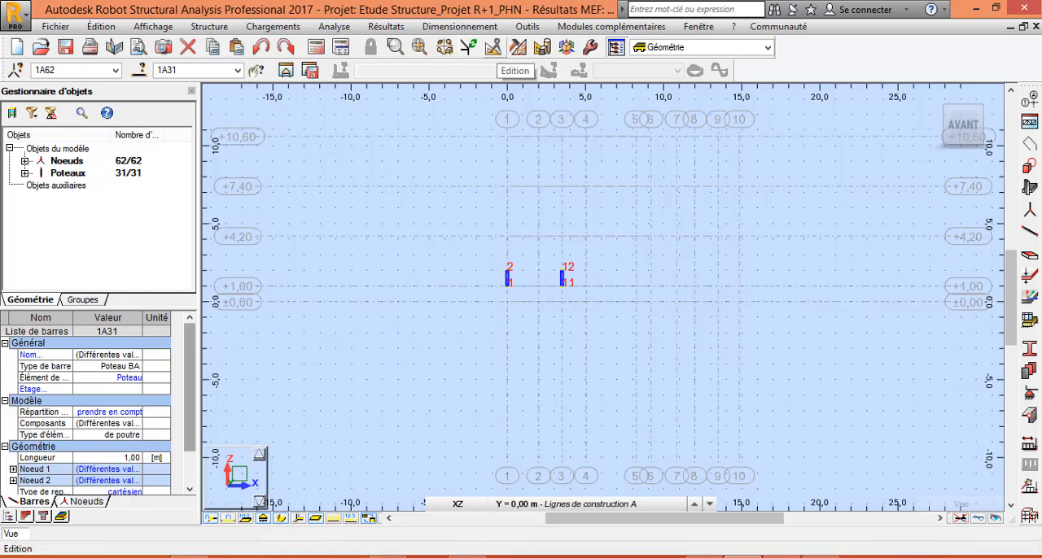
pyautogui.click(515, 47)
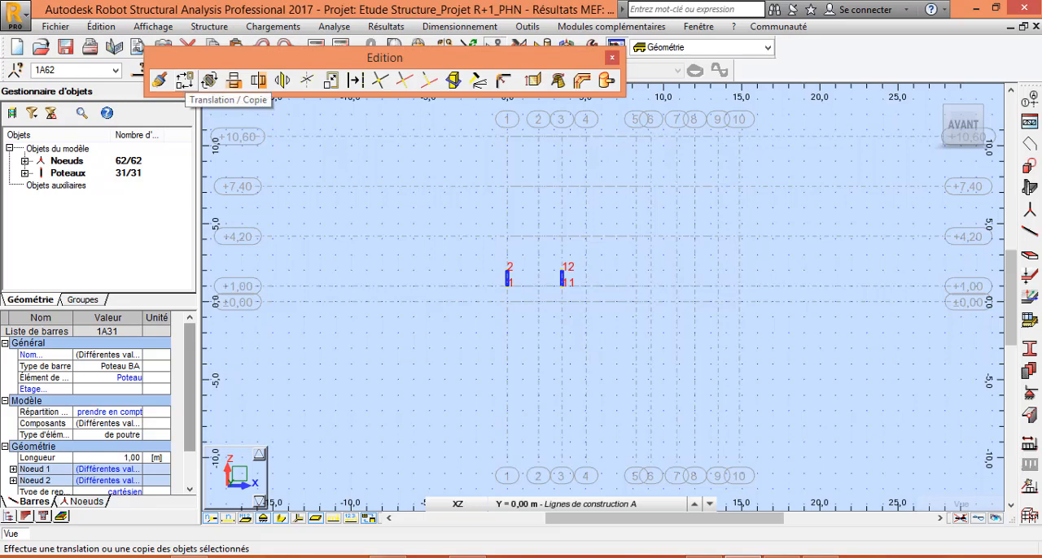
pyautogui.click(183, 80)
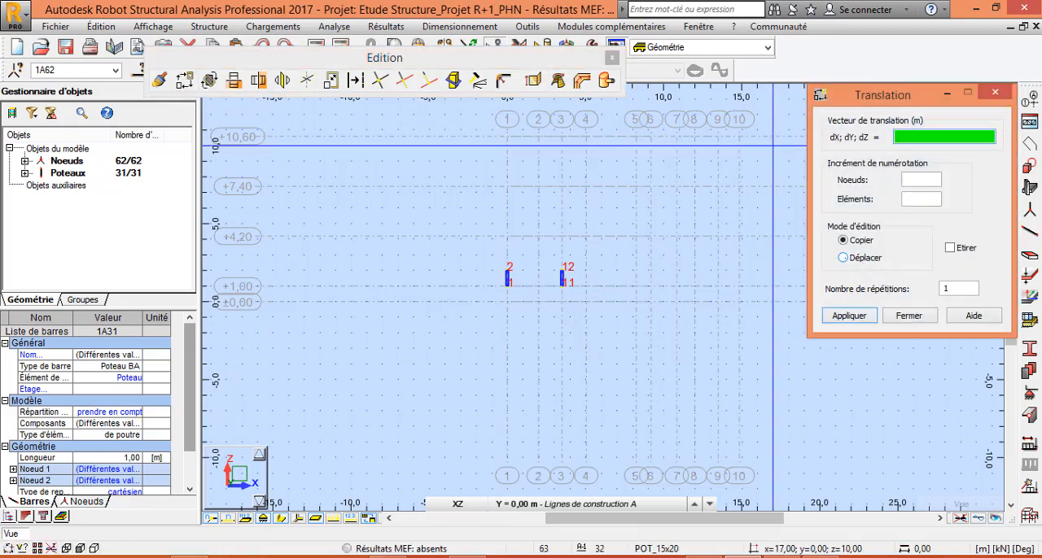
pyautogui.click(843, 257)
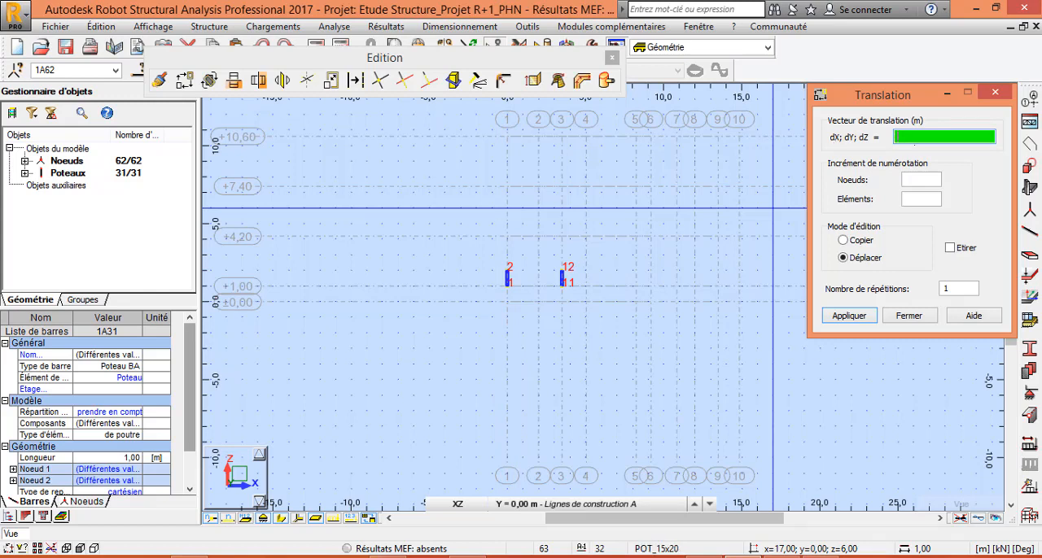
pyautogui.write('0;')
pyautogui.write('0;')
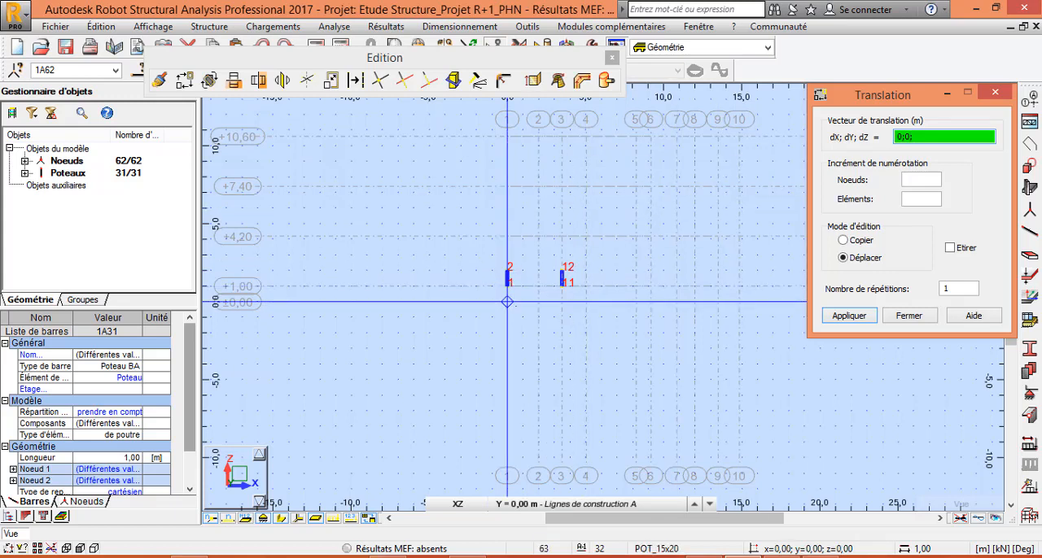
pyautogui.write('-1')
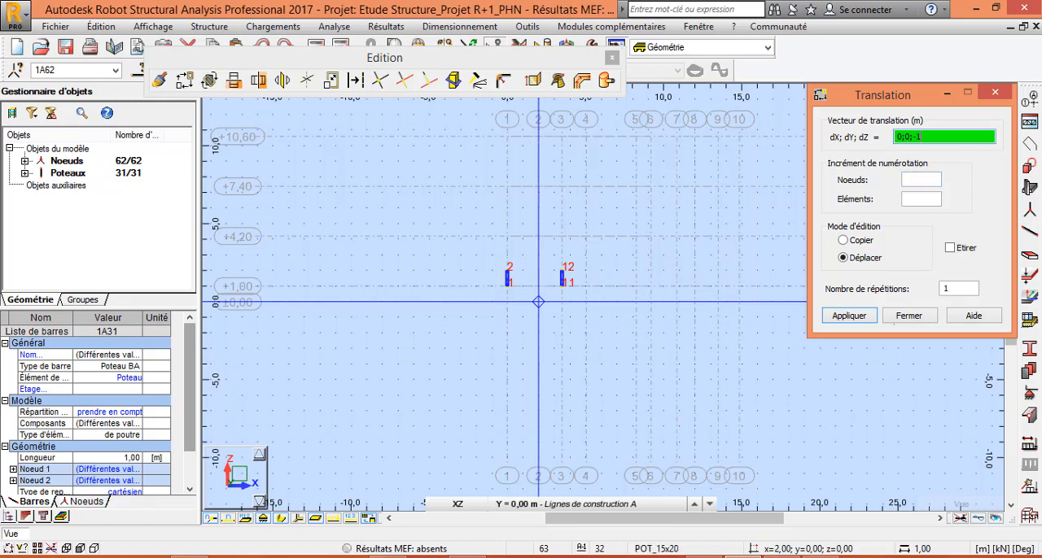
pyautogui.press('Return')
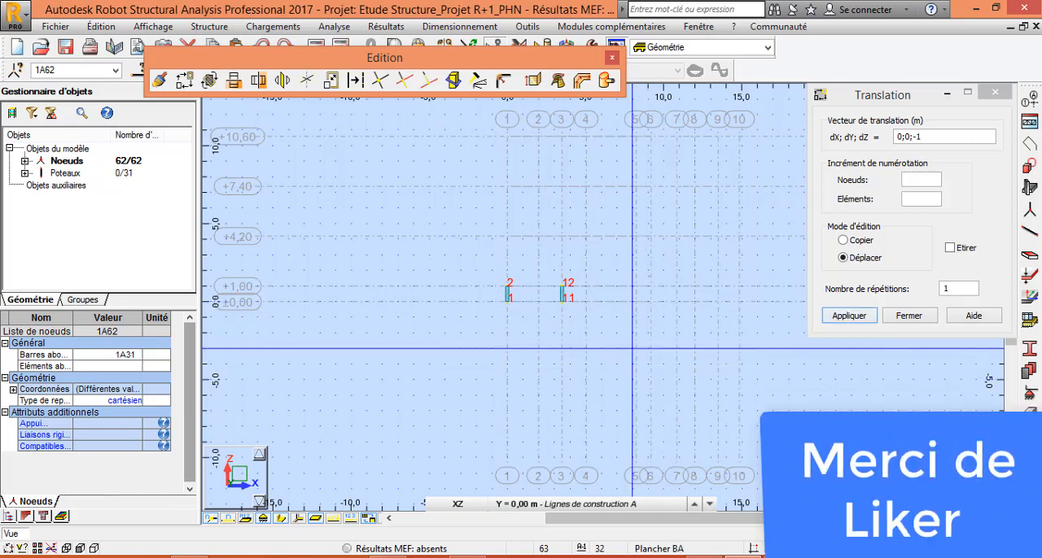
pyautogui.click(612, 58)
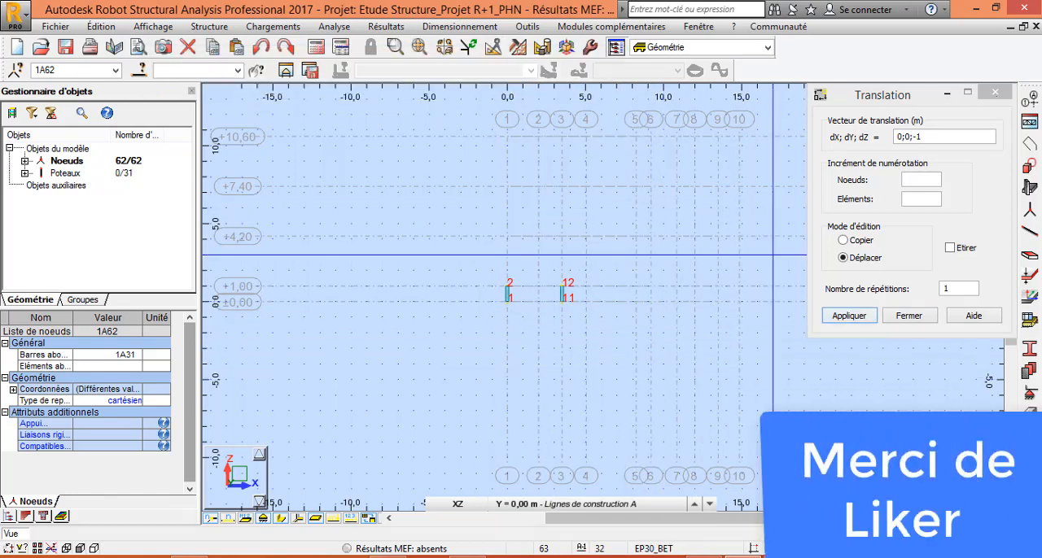
pyautogui.click(994, 92)
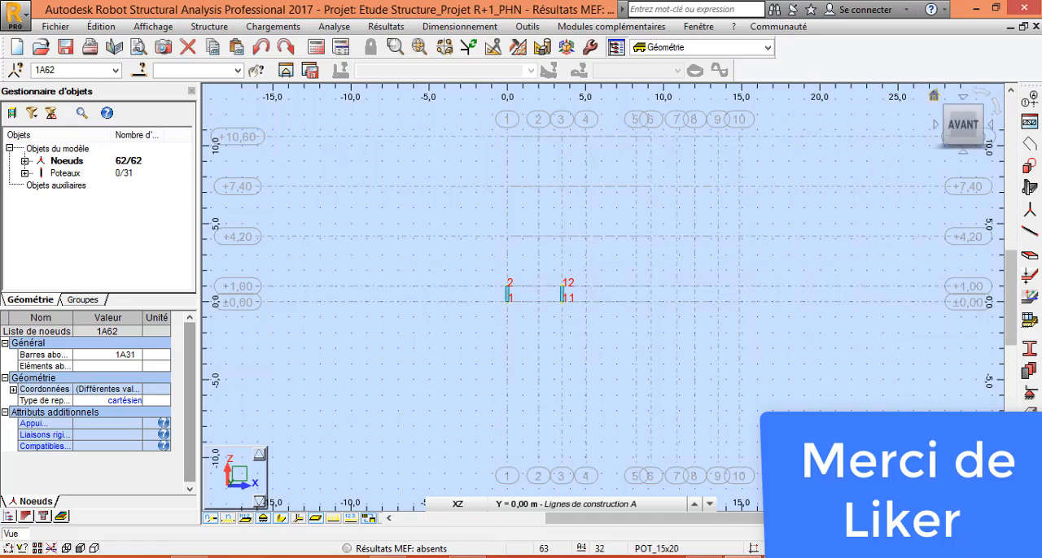
# Examine the moved columns in 3D, checking that they span between the +0.00 and +1.00 levels.
pyautogui.click(933, 95)
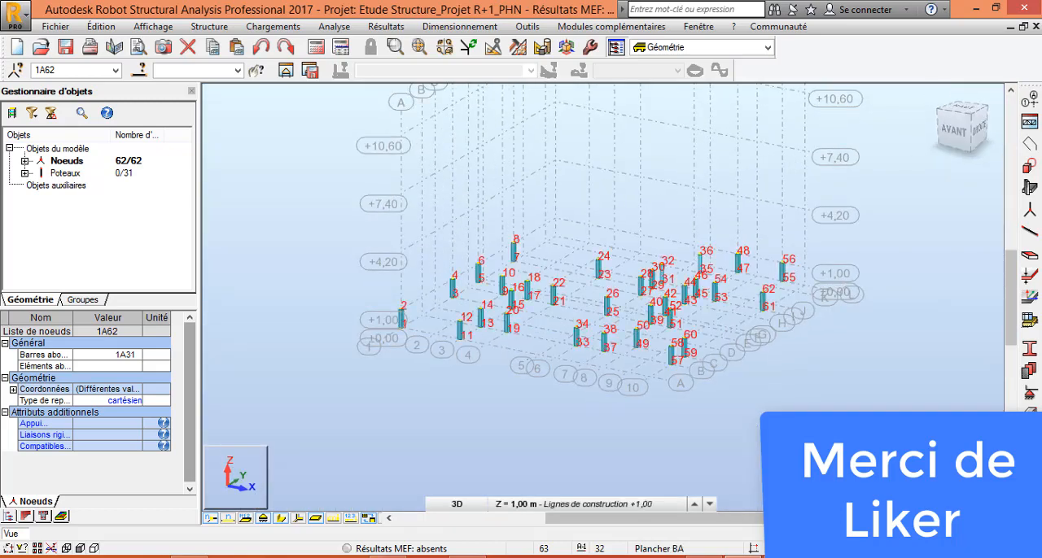
pyautogui.scroll(3, 459, 353)
pyautogui.keyDown('shift'); pyautogui.moveTo(460, 353); pyautogui.dragTo(521, 351, button='middle'); pyautogui.keyUp('shift')
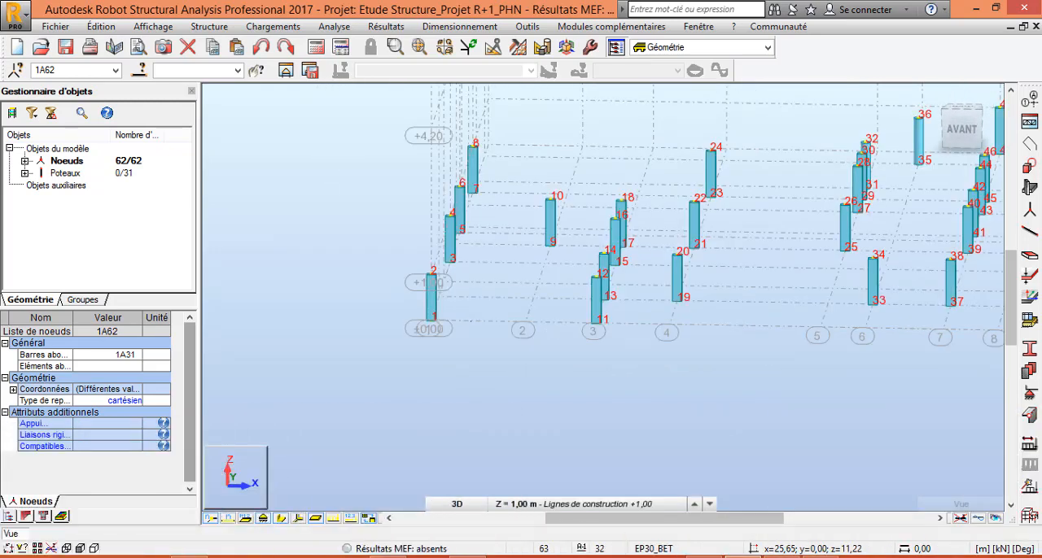
pyautogui.scroll(3, 470, 323)
pyautogui.scroll(-3, 394, 306)
pyautogui.keyDown('shift'); pyautogui.moveTo(572, 316); pyautogui.dragTo(550, 336, button='middle'); pyautogui.keyUp('shift')
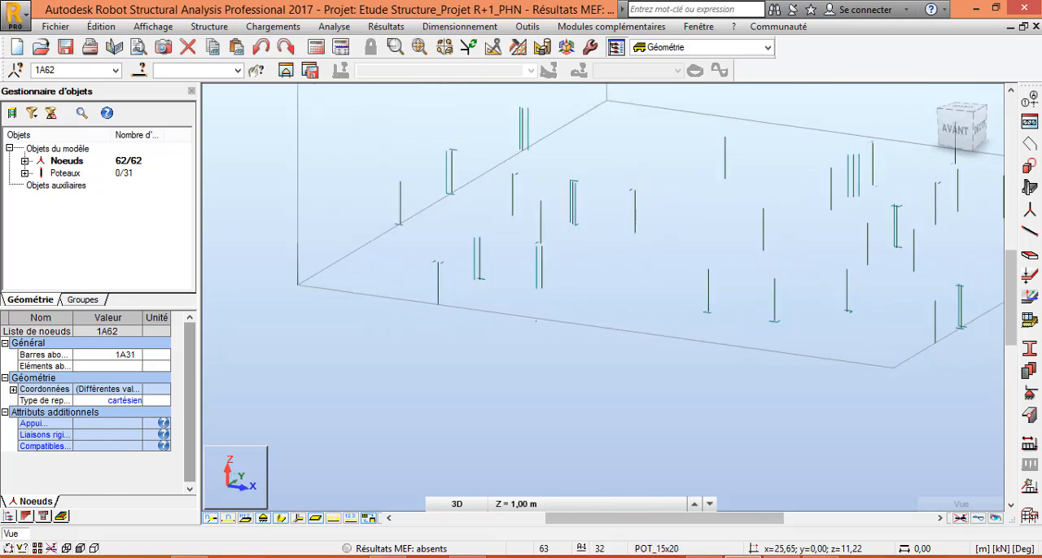
pyautogui.scroll(-3, 550, 336)
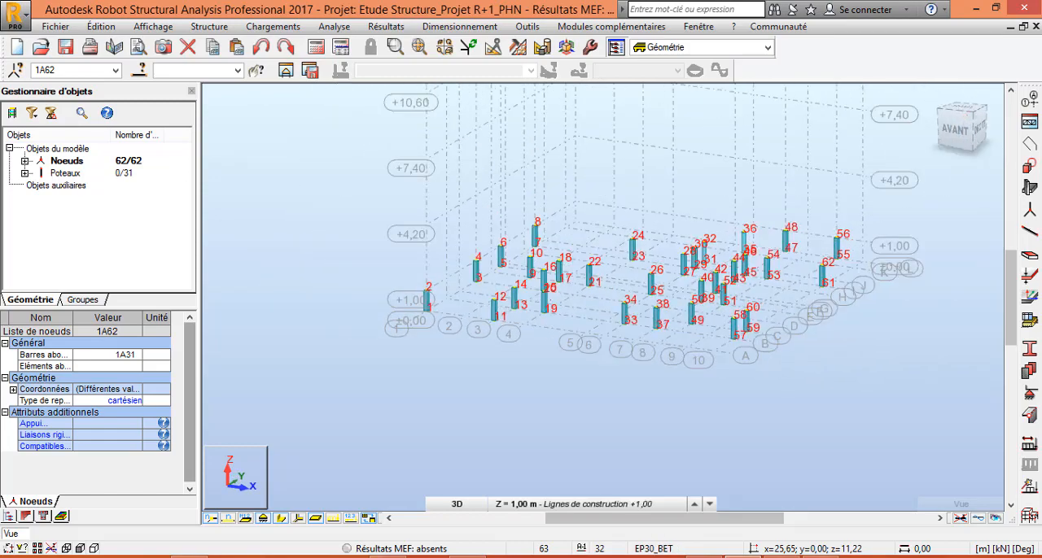
pyautogui.scroll(5, 549, 304)
pyautogui.scroll(-2, 667, 336)
pyautogui.scroll(5, 431, 310)
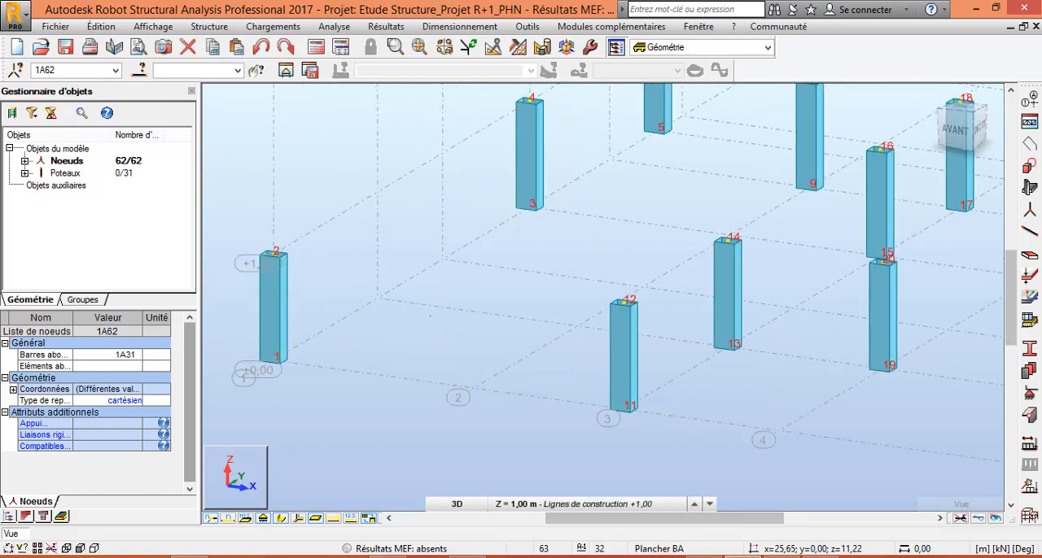
pyautogui.scroll(-6, 509, 333)
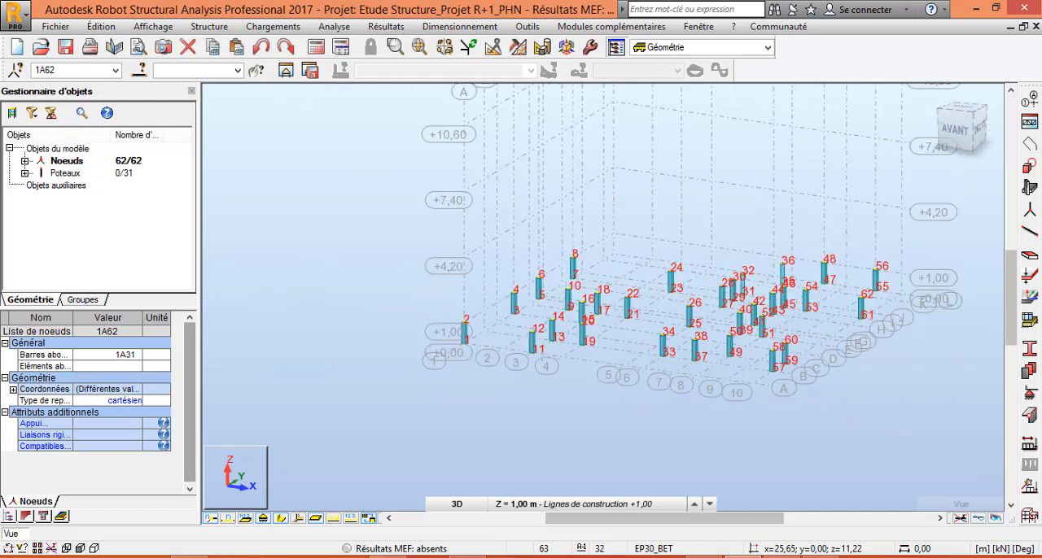
pyautogui.scroll(4, 881, 374)
pyautogui.scroll(-2, 857, 397)
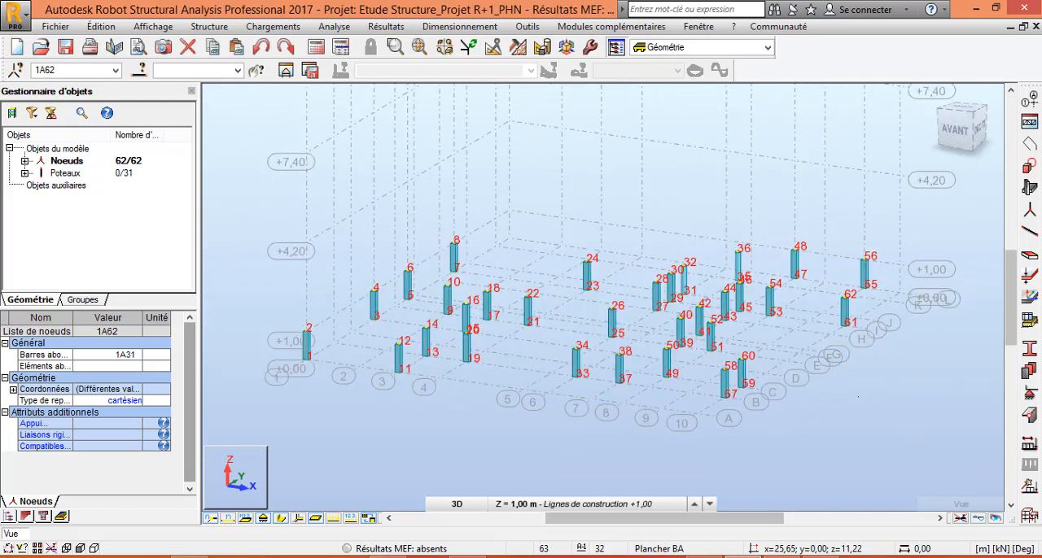